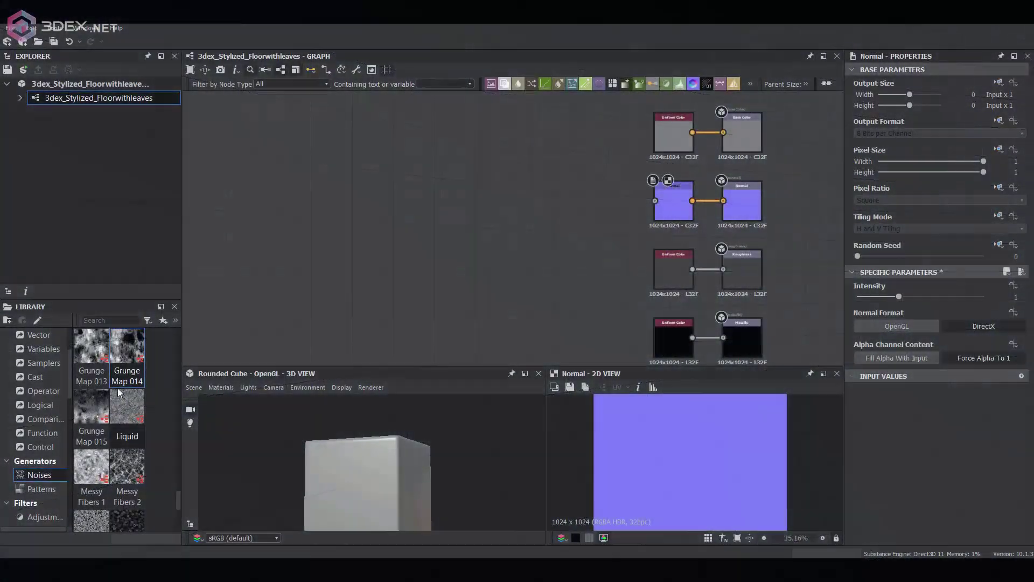
# Add a Waveform 1 noise and shape it into a smooth leaf with 1024 samples, WaveNumber 1, SizeMax 0.29, Noise 0 and Pattern 2
pyautogui.scroll(-4, 119, 397)
pyautogui.moveTo(127, 429); pyautogui.dragTo(442, 255)
pyautogui.doubleClick(445, 255)
pyautogui.scroll(-4, 916, 323)
pyautogui.moveTo(865, 388); pyautogui.dragTo(968, 391)
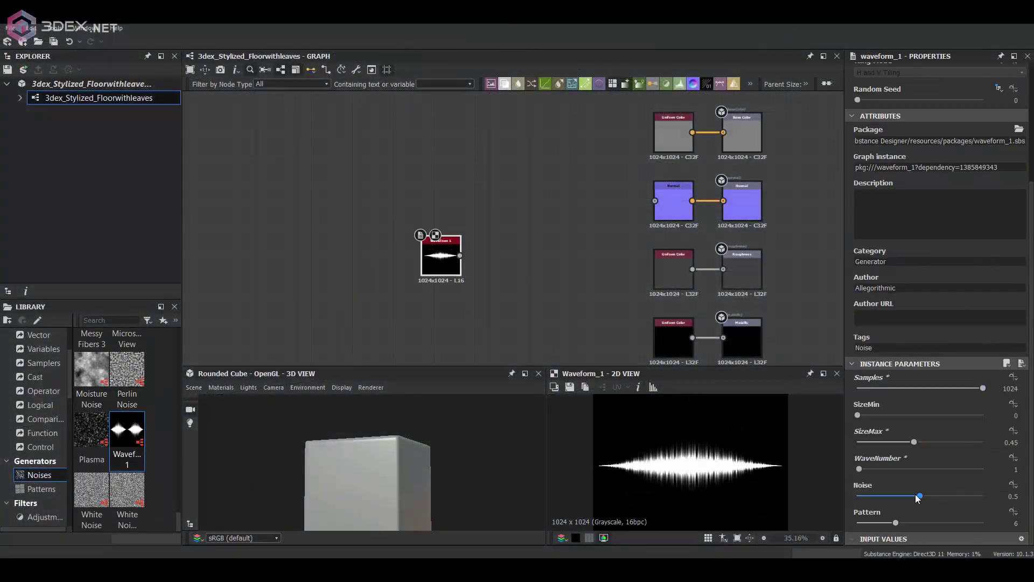
# Add a Transformation 2D after the Waveform 1 and rotate the leaf shape upright
pyautogui.moveTo(501, 245); pyautogui.dragTo(541, 177, button='middle')
pyautogui.scroll(5, 539, 178)
pyautogui.press('space')
pyautogui.write('tr')
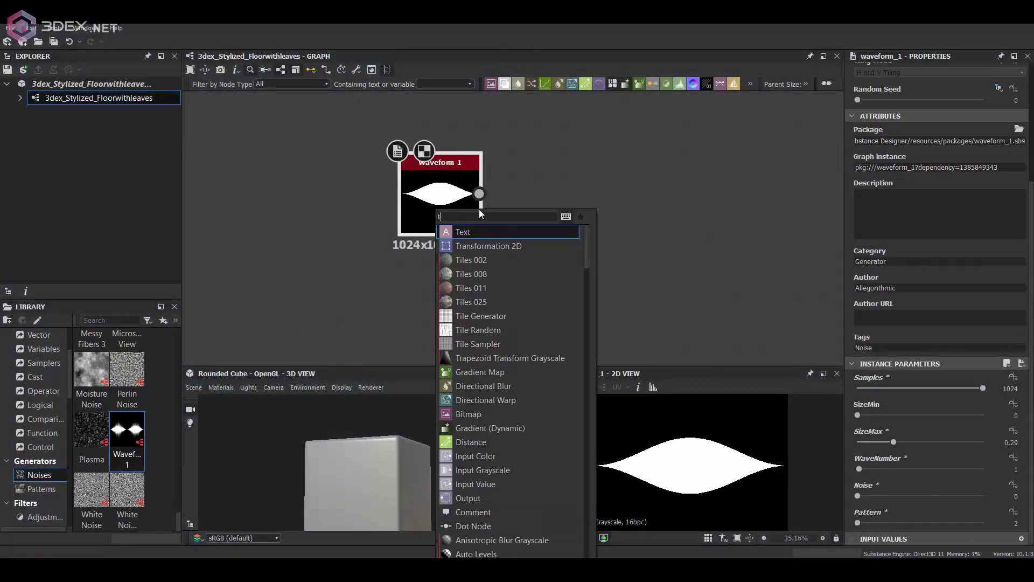
pyautogui.press('Return')
pyautogui.doubleClick(582, 198)
pyautogui.moveTo(763, 397); pyautogui.dragTo(761, 528)
# Duplicate the Transformation 2D, tilt and offset the leaf in the copy, and set its Tiling Mode to No Tiling
pyautogui.hotkey('ctrl', 'd')
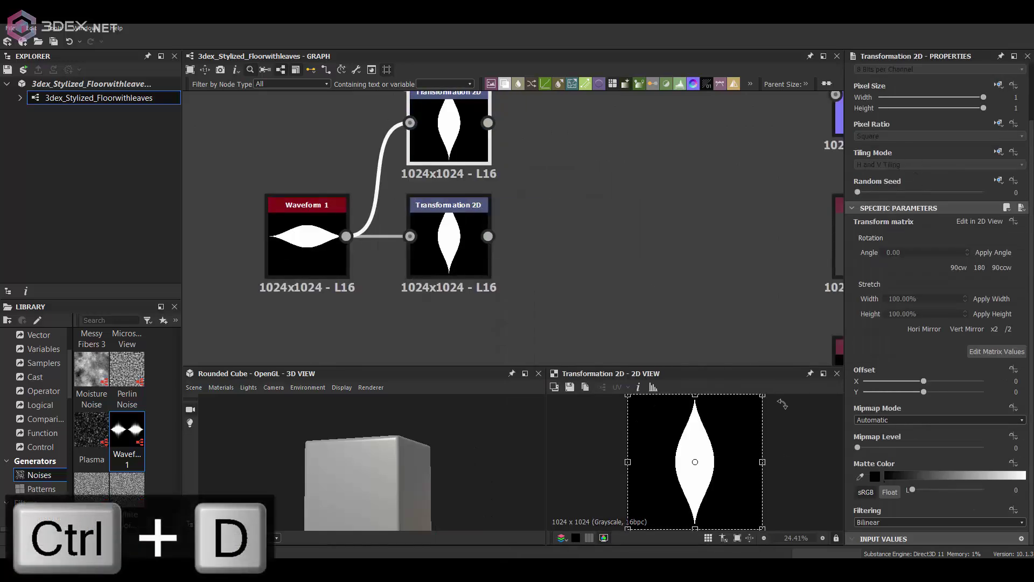
pyautogui.moveTo(782, 404); pyautogui.dragTo(746, 449)
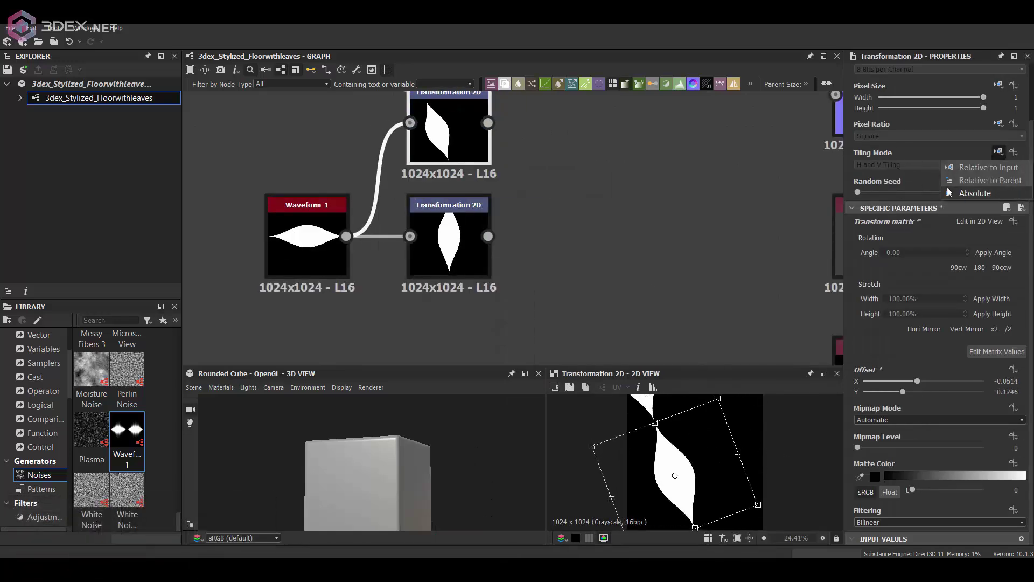
# Add a Blend node after the upright leaf's Transformation 2D for combining it with the tilted leaf
pyautogui.click(465, 226)
pyautogui.press('space')
pyautogui.click(495, 249)
pyautogui.moveTo(488, 123); pyautogui.dragTo(586, 211)
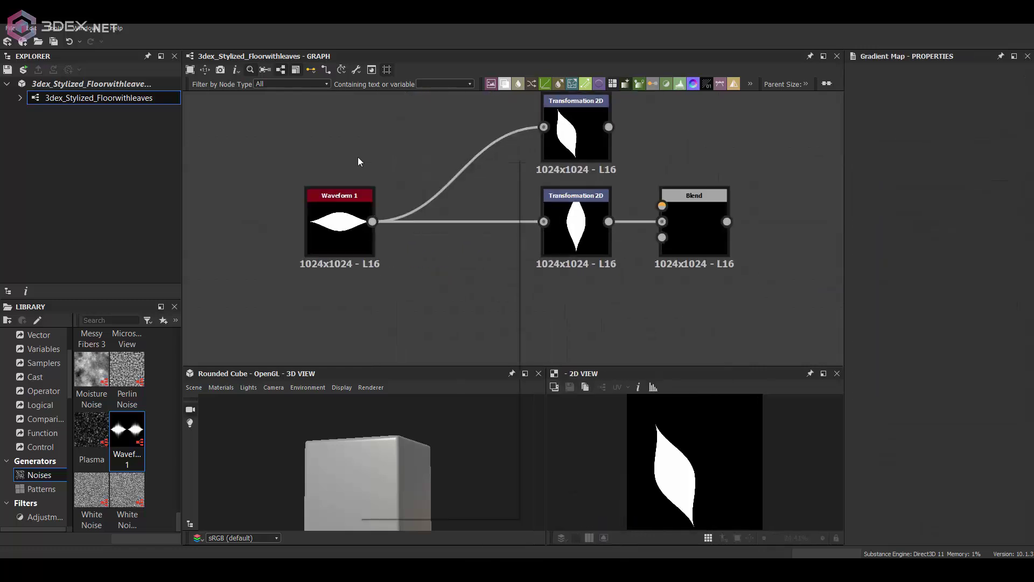
# Add a Gradient Linear 3 and blend it onto the Waveform 1 to shade the leaf before both transformations
pyautogui.press('space')
pyautogui.click(427, 293)
pyautogui.press('space')
pyautogui.write('b')
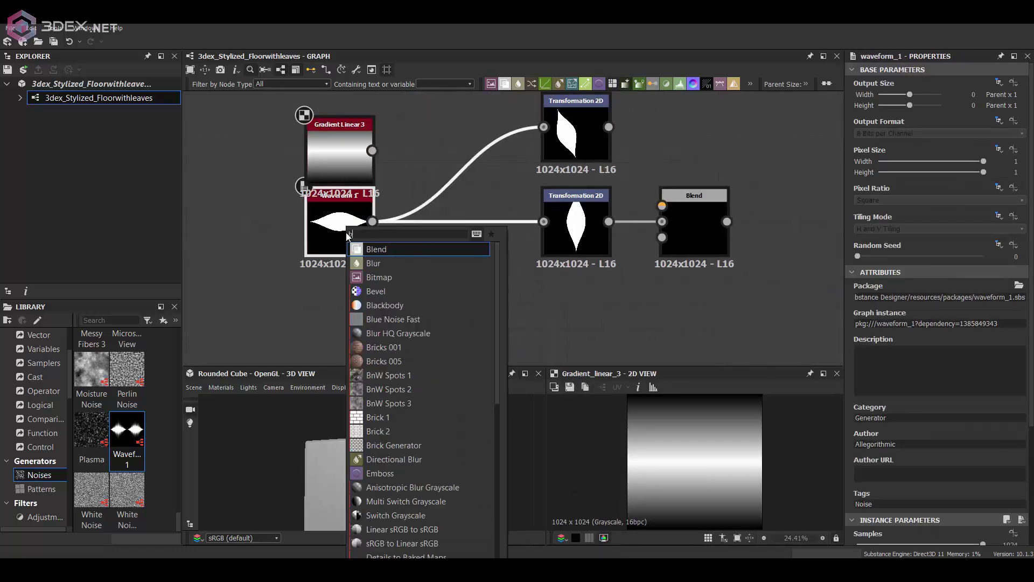
pyautogui.write('l')
pyautogui.press('Return')
pyautogui.moveTo(372, 151); pyautogui.dragTo(426, 206)
pyautogui.click(898, 326)
pyautogui.click(901, 344)
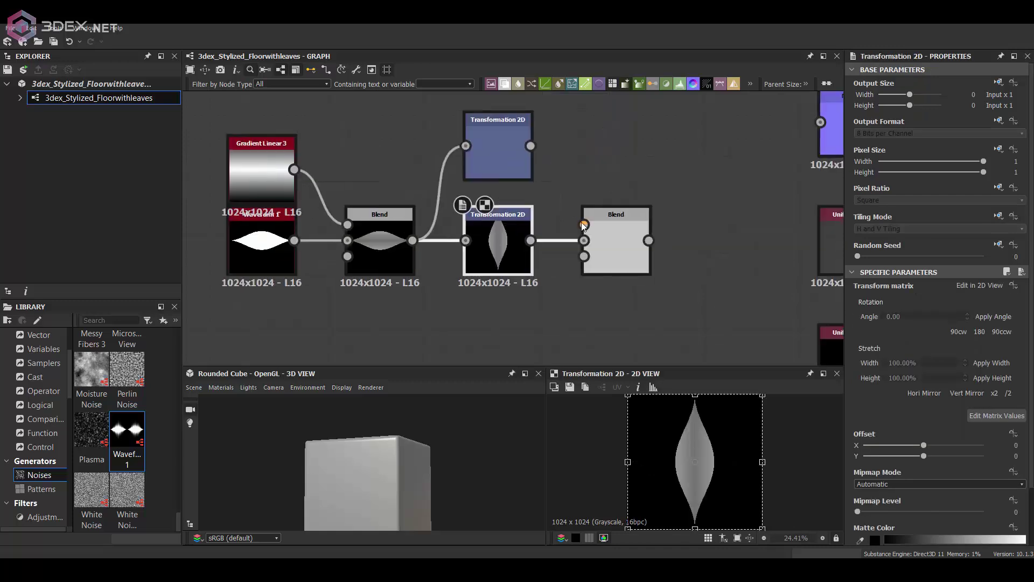
# Connect the tilted leaf as foreground of the final Blend and try its blending modes, keeping Copy
pyautogui.moveTo(531, 145); pyautogui.dragTo(584, 201)
pyautogui.click(616, 221)
pyautogui.click(883, 324)
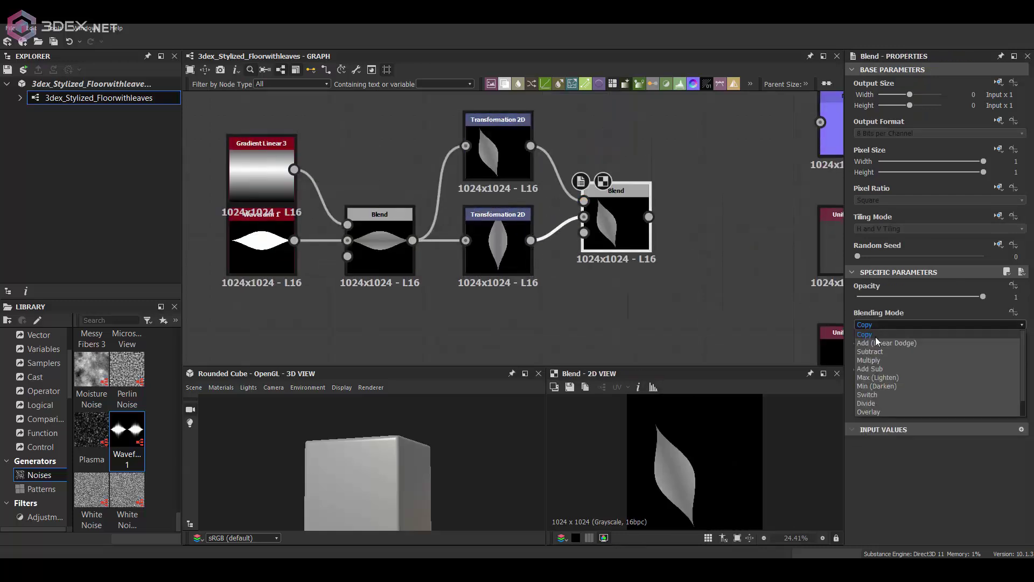
pyautogui.click(873, 338)
pyautogui.click(884, 324)
pyautogui.click(884, 324)
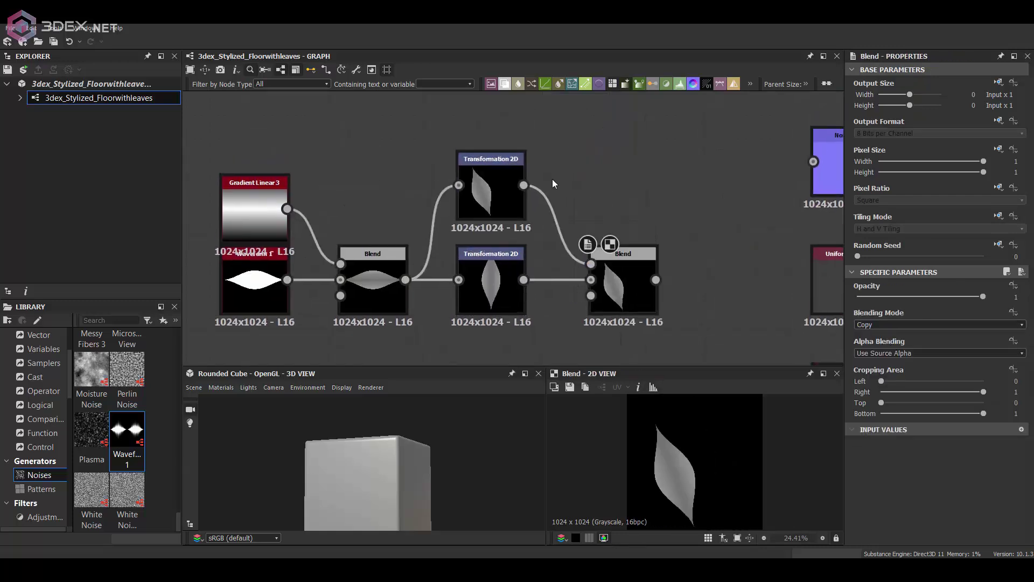
# Add a Mirror Grayscale after the tilted leaf and use its output as the final Blend's foreground
pyautogui.moveTo(524, 185); pyautogui.dragTo(553, 180)
pyautogui.write('mir')
pyautogui.click(616, 221)
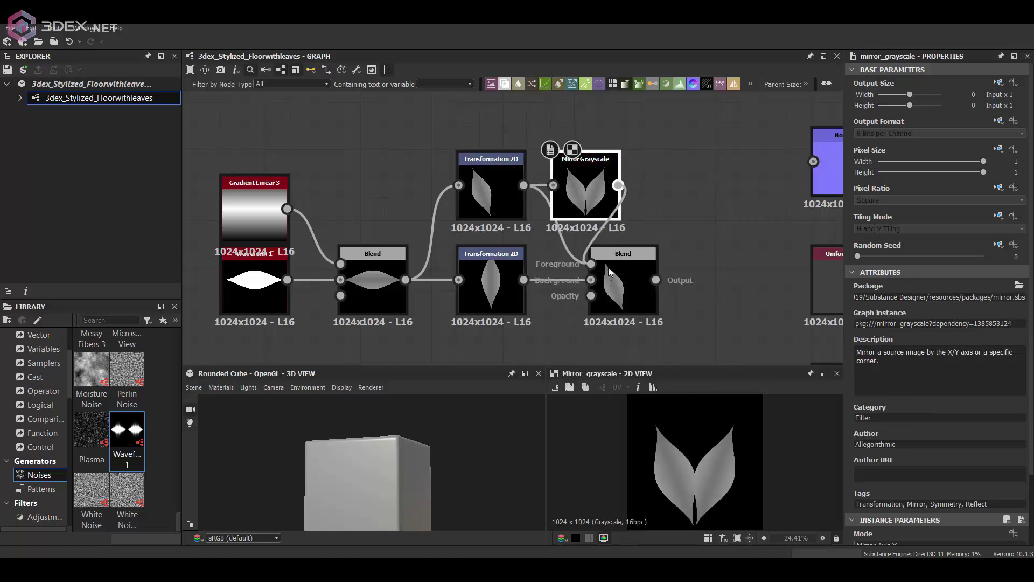
pyautogui.moveTo(609, 267); pyautogui.dragTo(610, 272)
pyautogui.doubleClick(620, 280)
# Add a Histogram Scan fed by the mirrored leaves and connect it as the final Blend's opacity mask
pyautogui.scroll(-2, 672, 188)
pyautogui.moveTo(556, 191); pyautogui.dragTo(460, 191)
pyautogui.press('space')
pyautogui.write('hist')
pyautogui.press('Return')
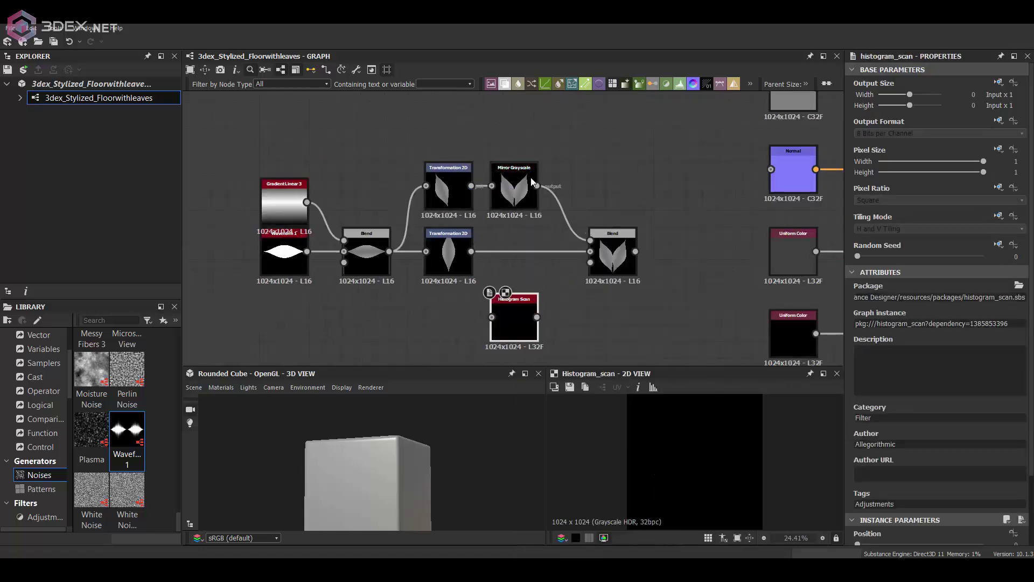
pyautogui.scroll(-3, 991, 502)
pyautogui.moveTo(536, 186); pyautogui.dragTo(631, 232)
pyautogui.scroll(3, 584, 344)
pyautogui.doubleClick(631, 204)
# Readjust the rotation of the mirrored side leaf and slim the Waveform 1 with a SizeMax of 0.24
pyautogui.moveTo(513, 189); pyautogui.dragTo(586, 249, button='middle')
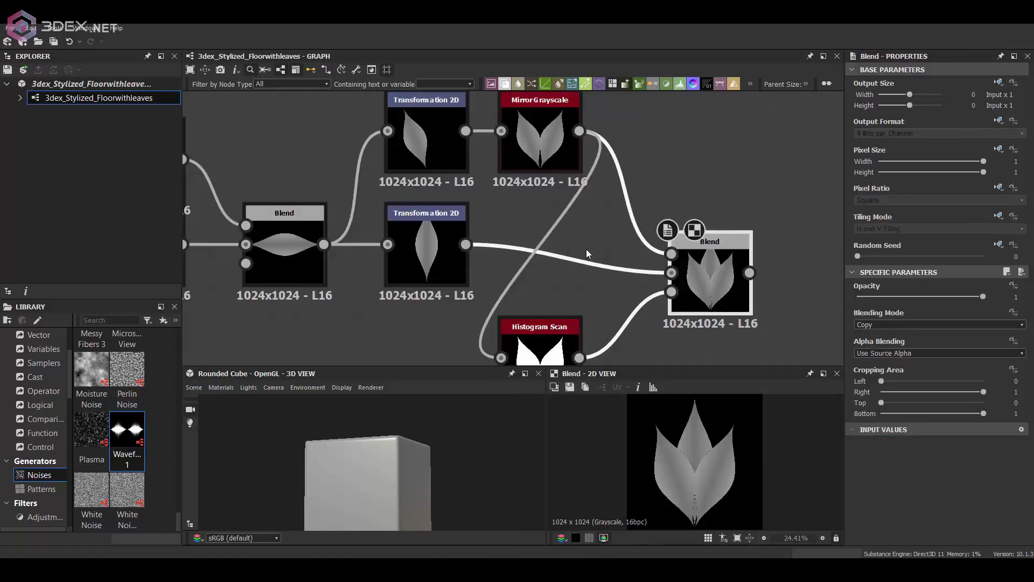
pyautogui.scroll(-1, 487, 194)
pyautogui.click(438, 151)
pyautogui.moveTo(759, 451); pyautogui.dragTo(751, 432)
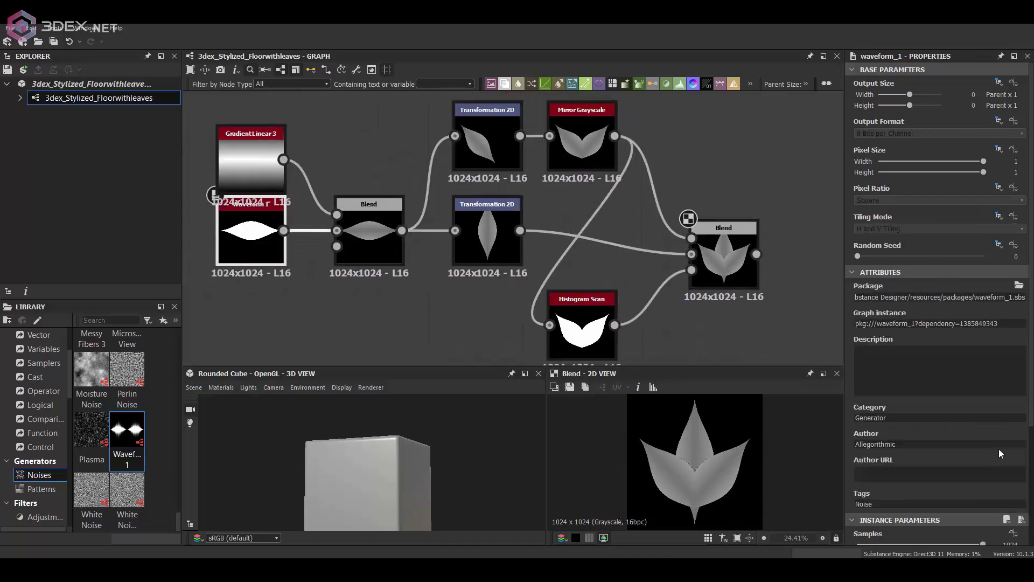
pyautogui.moveTo(913, 384); pyautogui.dragTo(814, 379)
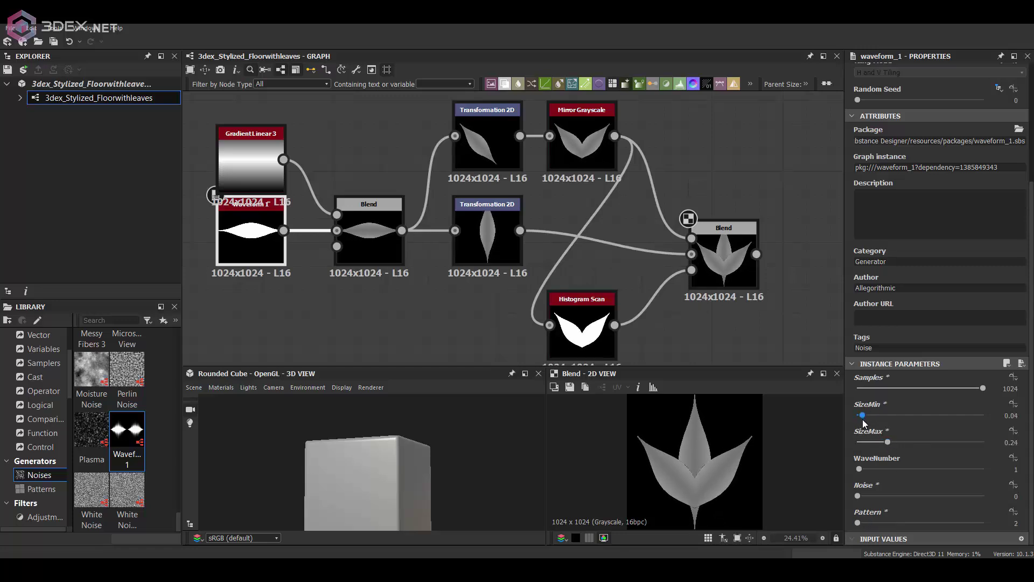
pyautogui.click(481, 169)
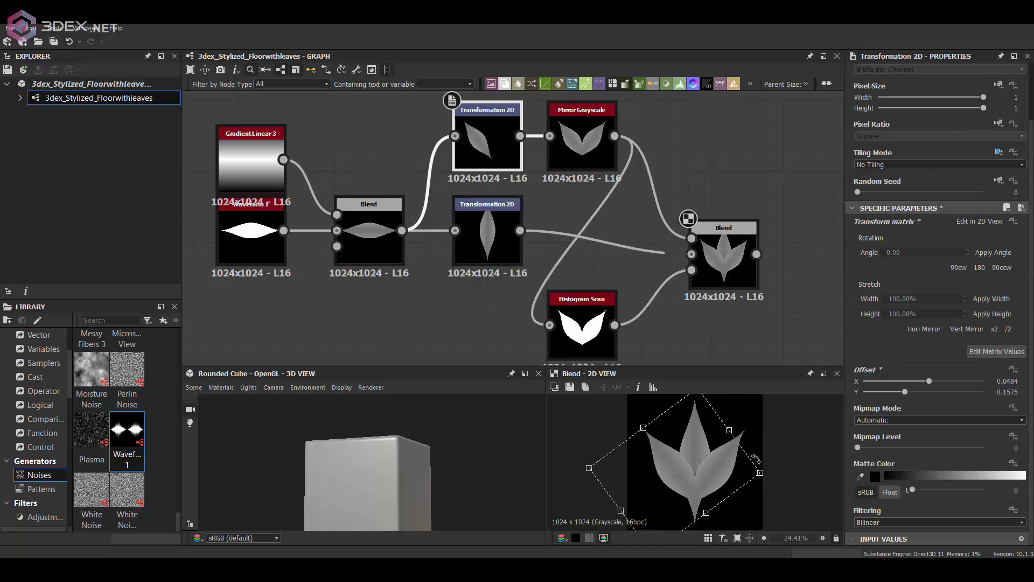
# Refine the leaf mask by setting the Histogram Scan's Position to 0.66 and Contrast to 0.9
pyautogui.moveTo(647, 334); pyautogui.dragTo(477, 296, button='middle')
pyautogui.scroll(3, 646, 458)
pyautogui.click(412, 289)
pyautogui.scroll(-1, 862, 420)
pyautogui.moveTo(981, 464); pyautogui.dragTo(945, 464)
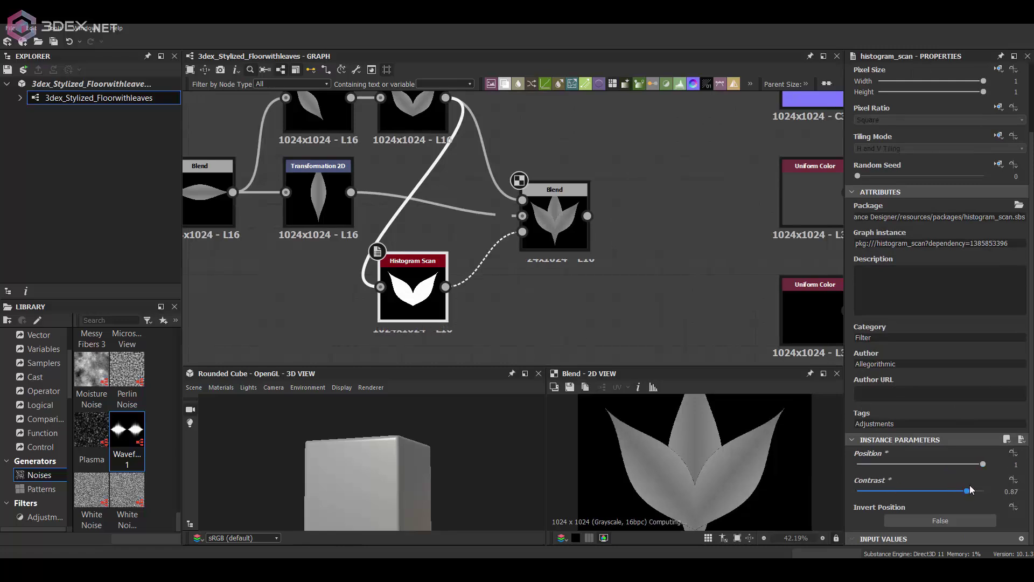
pyautogui.scroll(3, 697, 469)
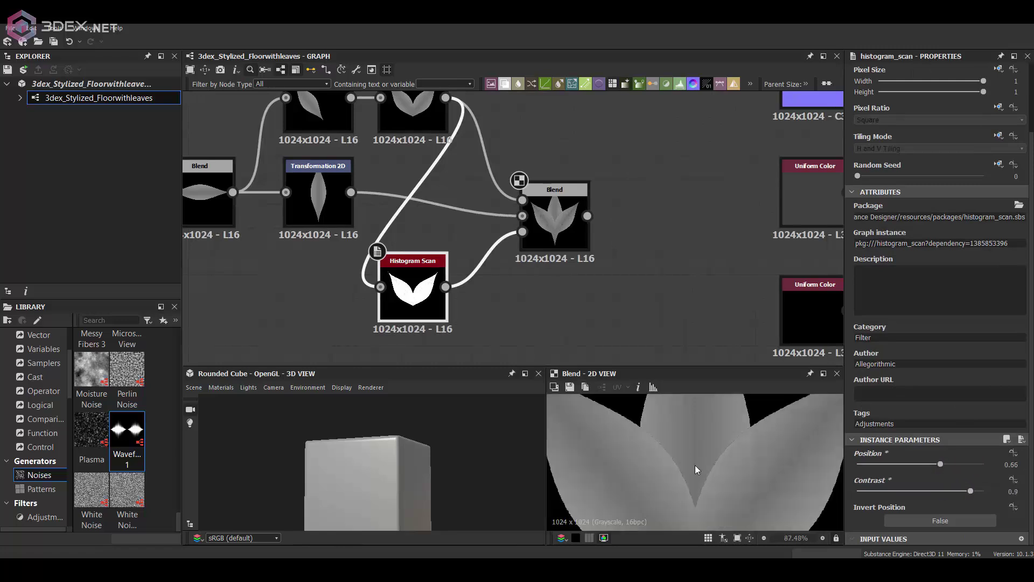
pyautogui.scroll(-8, 697, 468)
pyautogui.scroll(1, 568, 179)
pyautogui.scroll(-3, 660, 254)
pyautogui.scroll(3, 700, 237)
# Add a Non Uniform Blur Grayscale after the final Blend, driven by the same leaf shape, with Intensity 5.53
pyautogui.click(498, 267)
pyautogui.press('space')
pyautogui.write('blur')
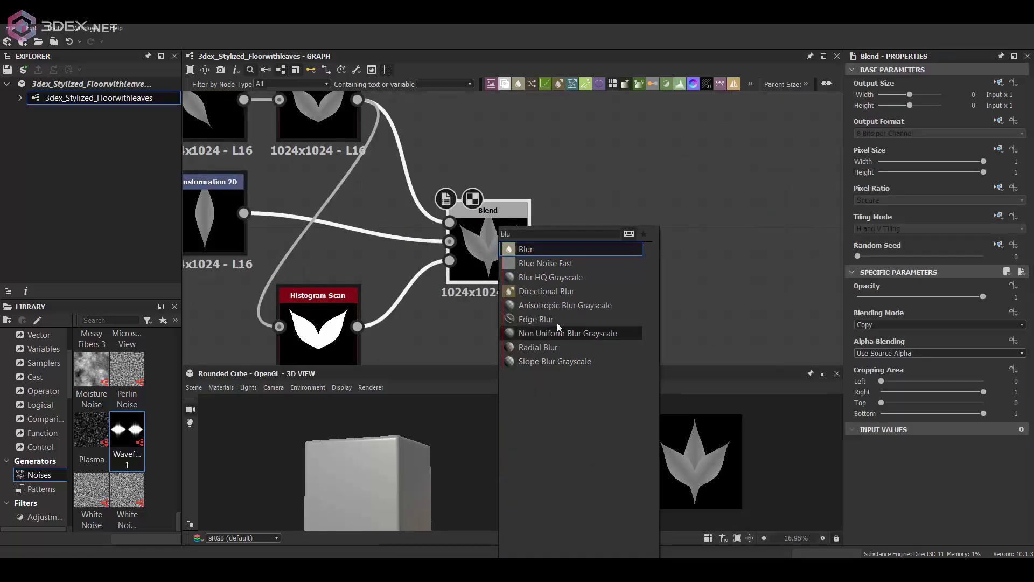
pyautogui.click(557, 323)
pyautogui.scroll(-1, 916, 377)
pyautogui.click(873, 415)
pyautogui.moveTo(872, 410); pyautogui.dragTo(872, 410)
pyautogui.scroll(-6, 717, 441)
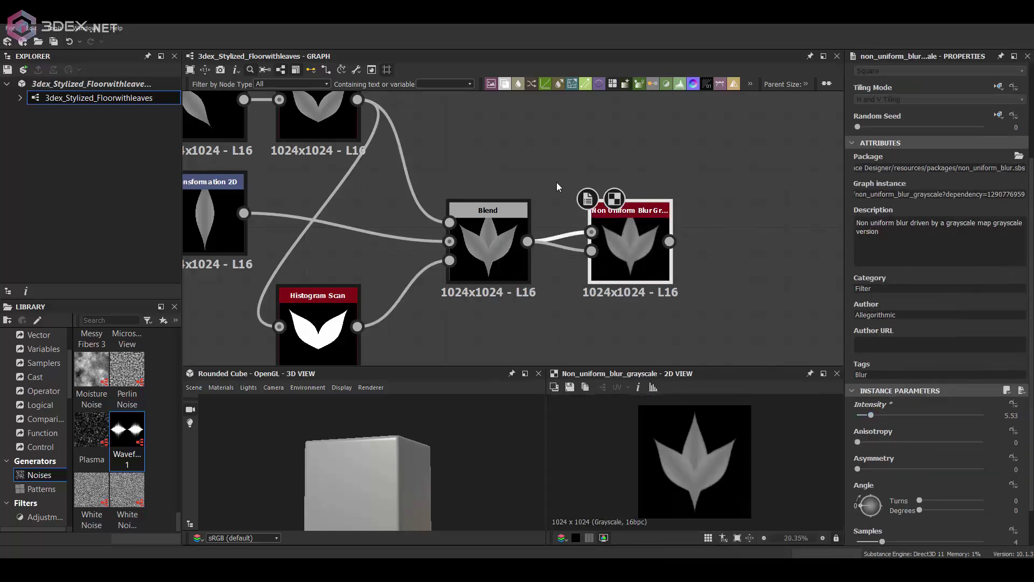
# Add a Gradient Linear 1 and place it above the three-leaf Blend
pyautogui.click(558, 182)
pyautogui.scroll(-4, 701, 291)
pyautogui.scroll(2, 679, 302)
pyautogui.moveTo(728, 226); pyautogui.dragTo(669, 220, button='middle')
pyautogui.scroll(-2, 559, 202)
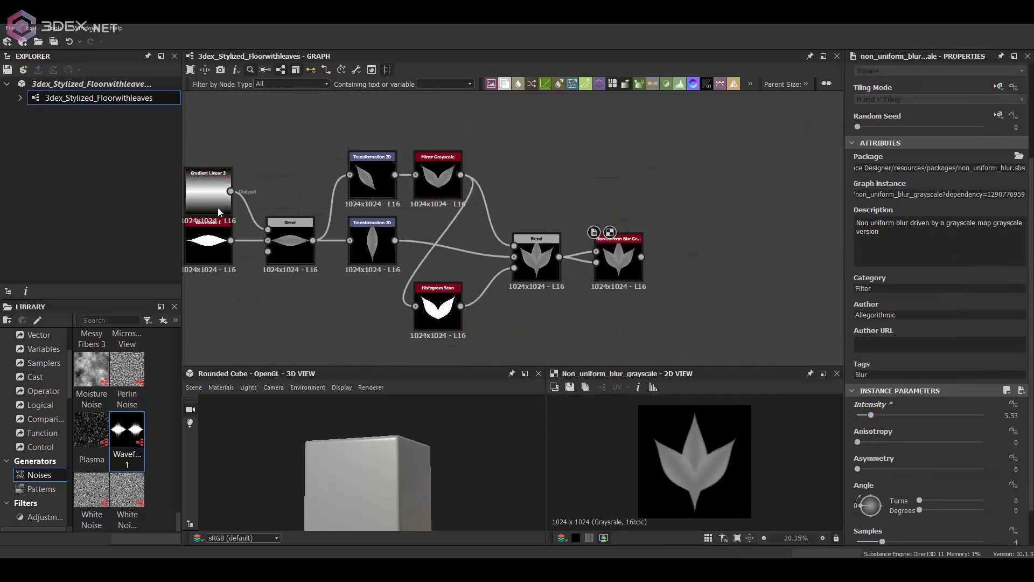
pyautogui.press('space')
pyautogui.write('gra')
pyautogui.click(680, 311)
pyautogui.moveTo(604, 204); pyautogui.dragTo(554, 204)
# Blend the Gradient Linear 1 onto the blurred leaf, changing the new Blend's blending mode and opacity
pyautogui.click(617, 253)
pyautogui.press('space')
pyautogui.write('bl')
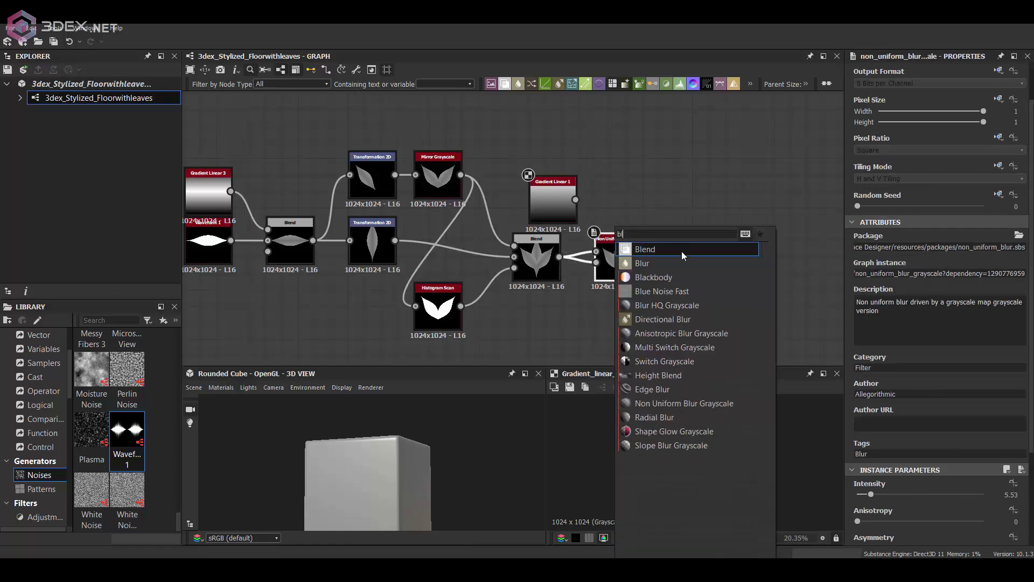
pyautogui.click(681, 250)
pyautogui.press('Down')
pyautogui.moveTo(899, 296); pyautogui.dragTo(912, 298)
# Select the leaf nodes together and reposition them to make room in the graph
pyautogui.scroll(-3, 603, 202)
pyautogui.moveTo(572, 197); pyautogui.dragTo(600, 207, button='middle')
pyautogui.moveTo(322, 146); pyautogui.dragTo(728, 312)
pyautogui.moveTo(700, 252); pyautogui.dragTo(531, 310)
# Add a Tile Sampler after the last leaf Blend and line it up with the node chain
pyautogui.scroll(2, 532, 310)
pyautogui.click(579, 236)
pyautogui.press('space')
pyautogui.write('ti')
pyautogui.click(695, 360)
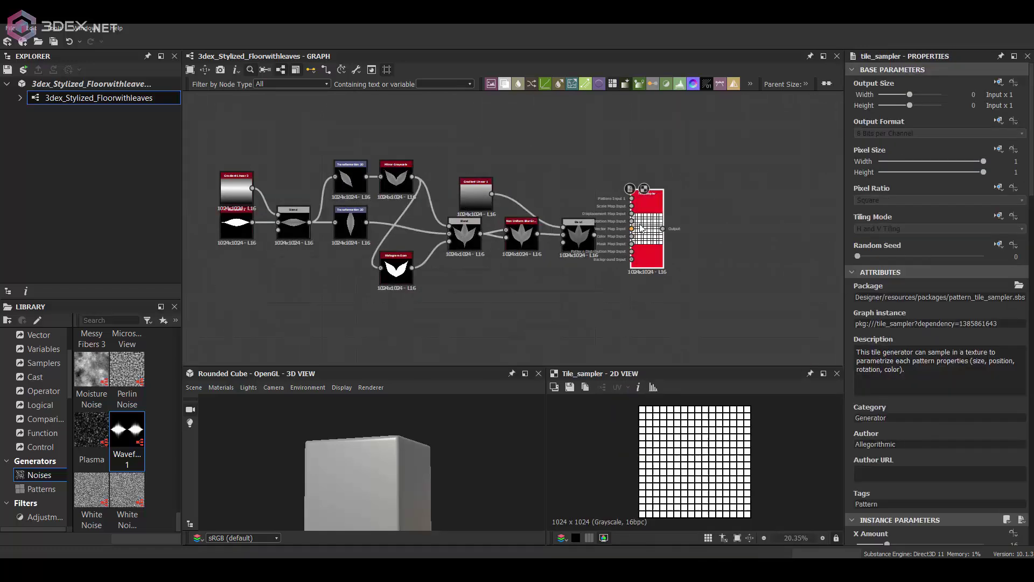
pyautogui.moveTo(648, 235); pyautogui.dragTo(642, 260)
# Increase the Tile Sampler's tile amount and make it scatter the connected leaf as its pattern
pyautogui.scroll(-3, 899, 345)
pyautogui.moveTo(888, 378); pyautogui.dragTo(935, 368)
pyautogui.click(906, 449)
pyautogui.click(907, 461)
pyautogui.scroll(4, 707, 462)
# Enlarge the scattered leaves and set Offset to 0.56, Position Random to 0.09 and Rotation Random to 0.3
pyautogui.scroll(-13, 946, 470)
pyautogui.moveTo(878, 342); pyautogui.dragTo(896, 341)
pyautogui.scroll(-3, 897, 344)
pyautogui.moveTo(867, 423); pyautogui.dragTo(932, 424)
pyautogui.moveTo(867, 396); pyautogui.dragTo(869, 396)
pyautogui.scroll(-3, 871, 400)
pyautogui.moveTo(867, 448); pyautogui.dragTo(902, 448)
# Raise the Tile Sampler's Color Random close to maximum, and set Scale to 2.97 and Scale Random to 0.65
pyautogui.scroll(-6, 902, 445)
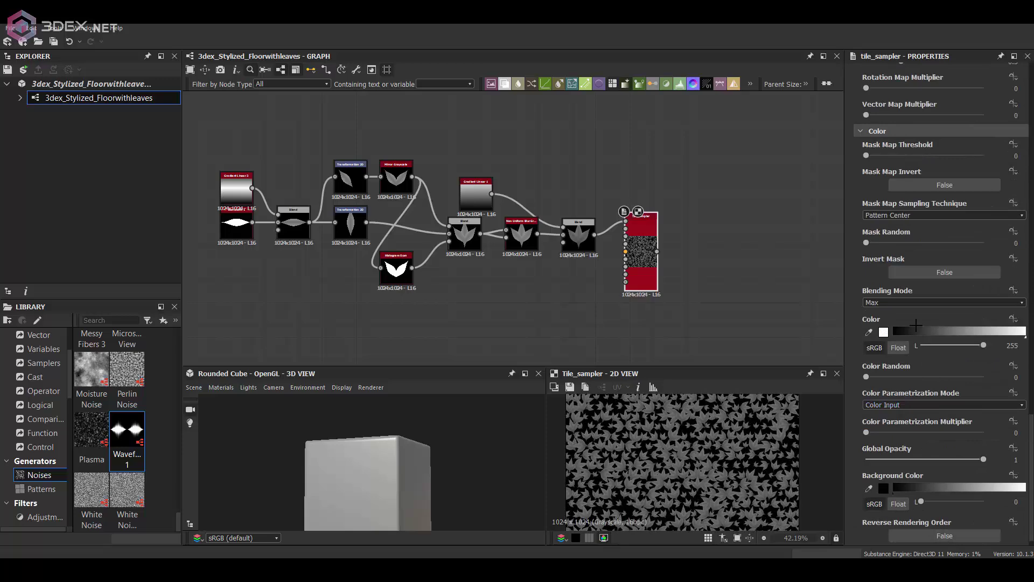
pyautogui.moveTo(866, 376); pyautogui.dragTo(974, 377)
pyautogui.scroll(3, 681, 473)
pyautogui.scroll(8, 912, 250)
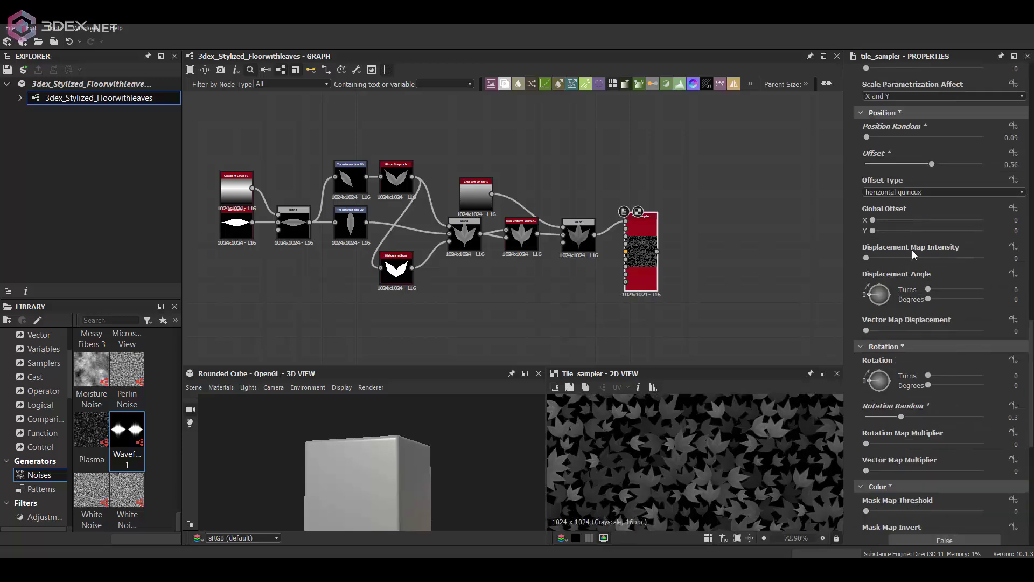
pyautogui.moveTo(894, 149); pyautogui.dragTo(901, 149)
# Add a Cells 4 noise in the empty area above the leaf nodes
pyautogui.scroll(-3, 665, 461)
pyautogui.scroll(-5, 507, 178)
pyautogui.moveTo(508, 178); pyautogui.dragTo(583, 301, button='middle')
pyautogui.scroll(3, 583, 302)
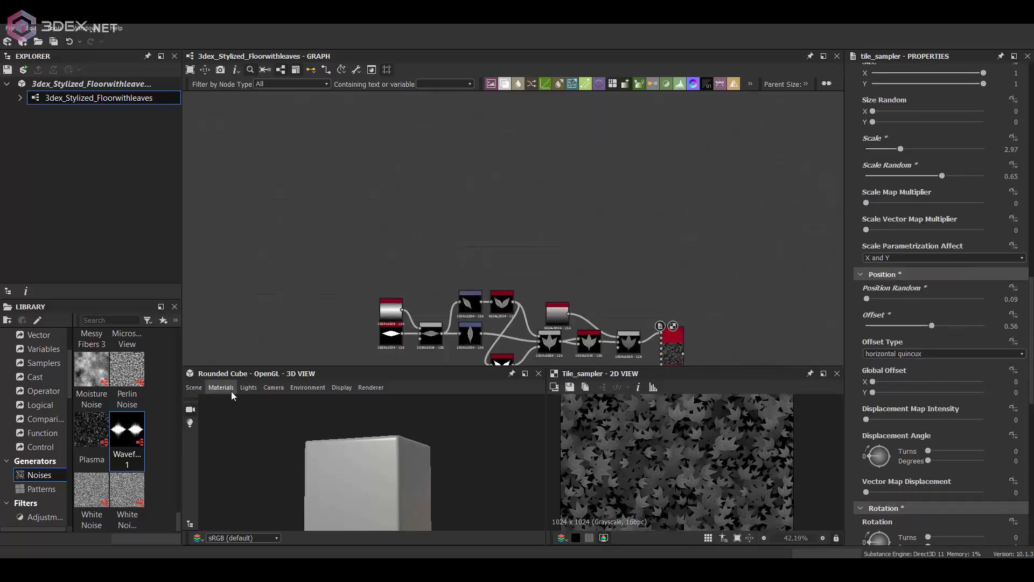
pyautogui.scroll(20, 155, 359)
pyautogui.moveTo(179, 342); pyautogui.dragTo(182, 372)
pyautogui.moveTo(93, 418); pyautogui.dragTo(524, 203)
pyautogui.doubleClick(525, 203)
pyautogui.scroll(8, 529, 201)
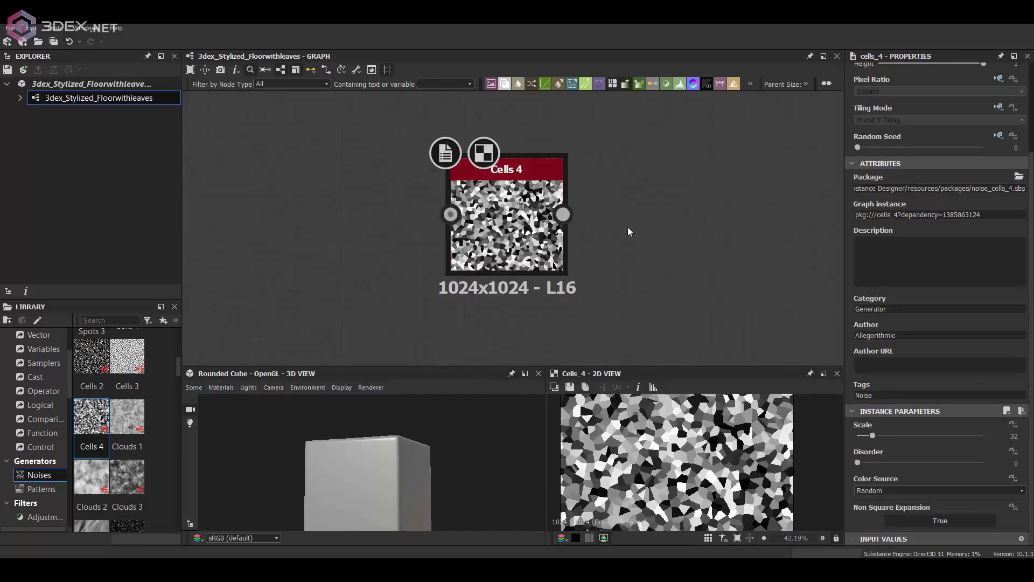
# Lower the Cells 4 Scale for larger cells, duplicate the node, and set the copy's Scale to 6
pyautogui.moveTo(873, 435); pyautogui.dragTo(861, 437)
pyautogui.scroll(-3, 720, 462)
pyautogui.scroll(-2, 495, 215)
pyautogui.hotkey('ctrl', 'd')
# Add an Edge Detect after the lower Cells 4 and duplicate it for the upper Cells 4
pyautogui.press('space')
pyautogui.write('ed')
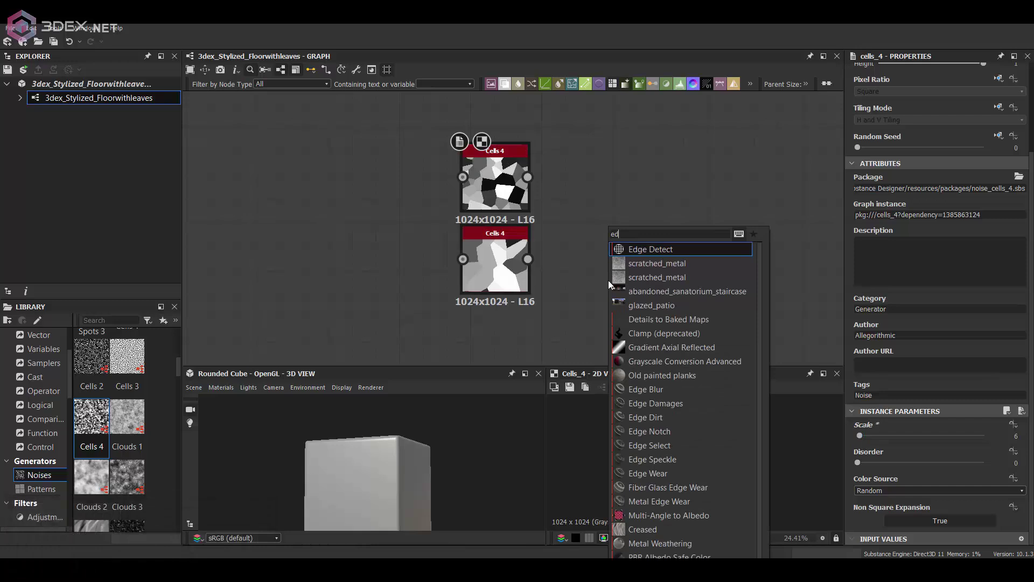
pyautogui.press('Return')
pyautogui.moveTo(528, 259); pyautogui.dragTo(550, 266)
pyautogui.hotkey('ctrl', 'd')
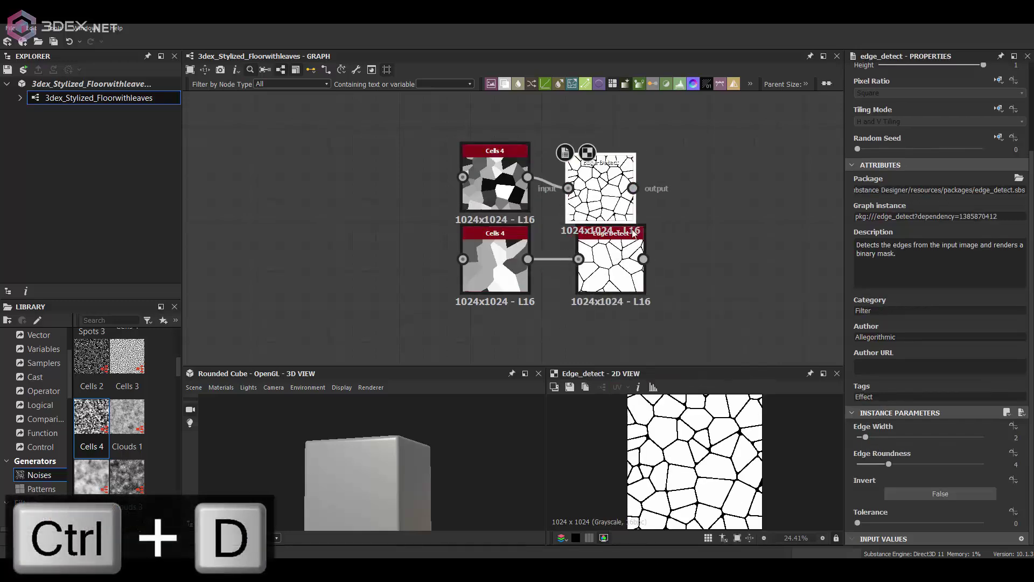
# Set the upper Cells 4's Scale to 5
pyautogui.click(658, 239)
pyautogui.moveTo(658, 238); pyautogui.dragTo(634, 233, button='middle')
pyautogui.doubleClick(473, 178)
pyautogui.moveTo(860, 437); pyautogui.dragTo(859, 437)
# Blend the two Edge Detect patterns, choosing a blending mode that keeps the dark lines of both
pyautogui.click(609, 274)
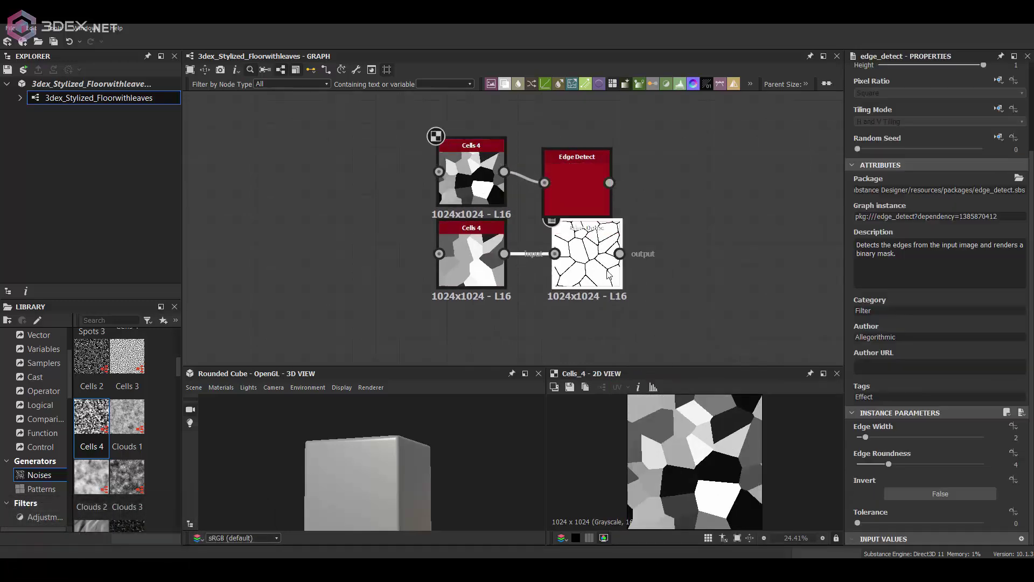
pyautogui.press('b')
pyautogui.doubleClick(695, 248)
pyautogui.moveTo(610, 183); pyautogui.dragTo(662, 226)
pyautogui.click(881, 325)
pyautogui.click(881, 340)
pyautogui.press('Down')
pyautogui.press('Down')
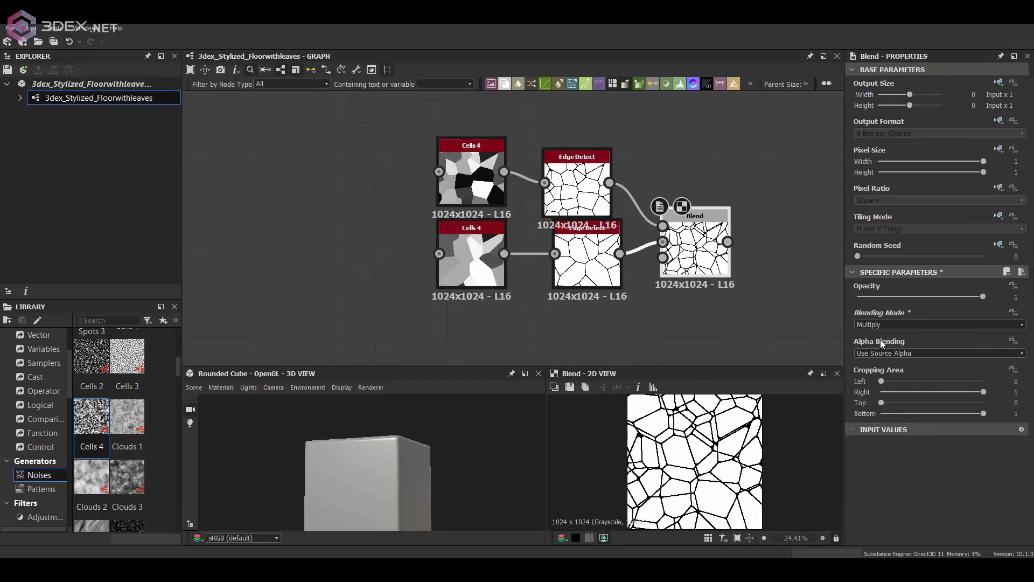
pyautogui.press('Down')
pyautogui.press('Down')
pyautogui.press('Down')
# Set the upper Cells 4's Disorder to 0.37
pyautogui.click(472, 177)
pyautogui.scroll(-4, 969, 484)
pyautogui.moveTo(858, 462); pyautogui.dragTo(898, 464)
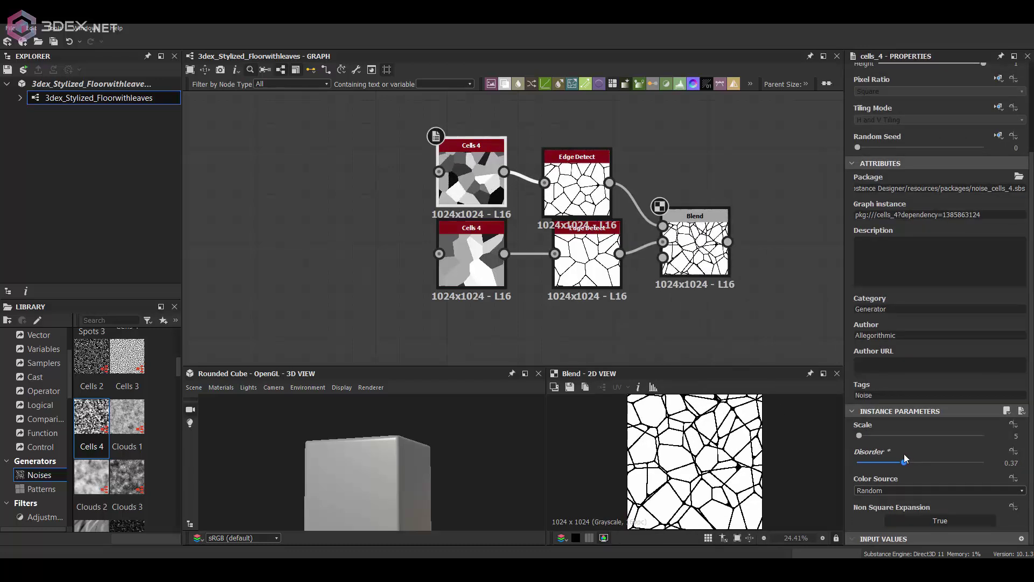
# Add a Flood Fill node after the Blend of the two edge patterns
pyautogui.scroll(-1, 695, 237)
pyautogui.moveTo(696, 237); pyautogui.dragTo(509, 239, button='middle')
pyautogui.click(593, 220)
pyautogui.press('space')
pyautogui.write('flood fill')
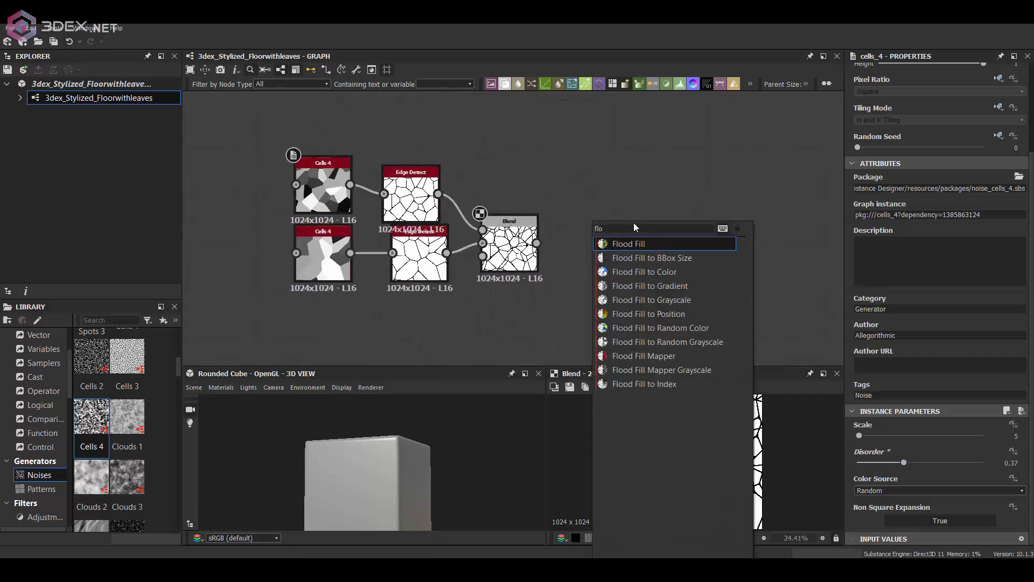
pyautogui.press('Return')
# Add a Flood Fill to Gradient node fed by the Flood Fill node
pyautogui.moveTo(666, 221); pyautogui.dragTo(598, 211, button='middle')
pyautogui.click(598, 211)
pyautogui.press('space')
pyautogui.write('flood')
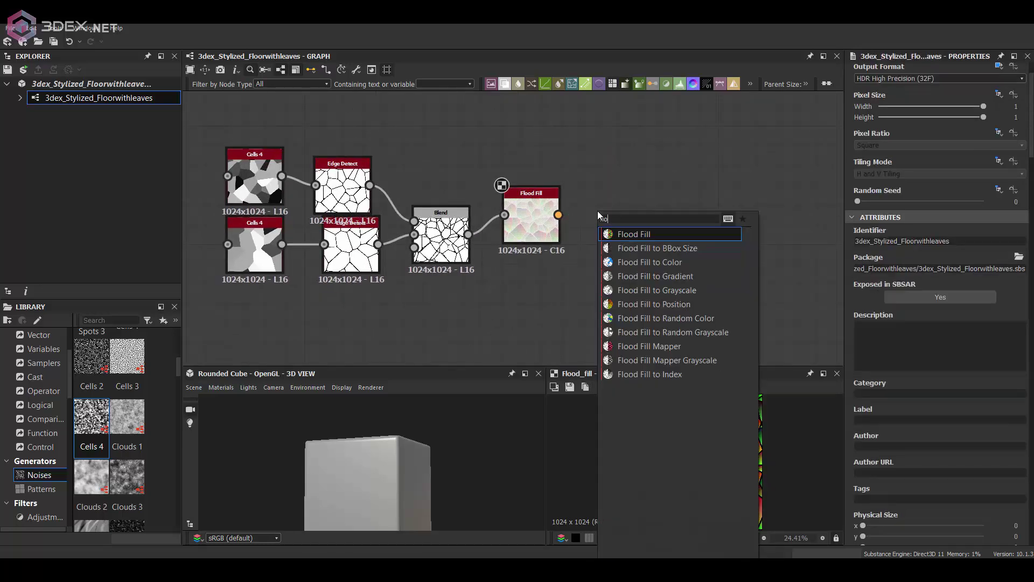
pyautogui.click(671, 277)
pyautogui.moveTo(597, 213); pyautogui.dragTo(633, 233)
pyautogui.moveTo(559, 215); pyautogui.dragTo(603, 222)
# Set the Flood Fill to Gradient's Angle Variation to 0.79 and its Slope Image Input Multiplier to 0.36
pyautogui.scroll(-3, 905, 439)
pyautogui.moveTo(858, 439); pyautogui.dragTo(903, 455)
pyautogui.scroll(-3, 938, 443)
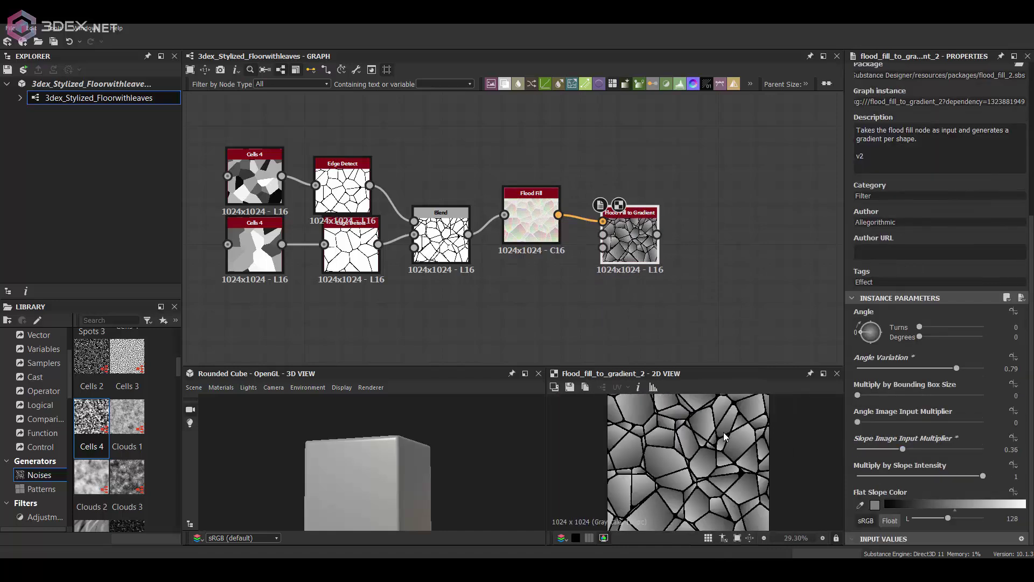
# Duplicate the Flood Fill to Gradient node above the original and set the copy's Angle Variation to 0.47
pyautogui.scroll(2, 674, 135)
pyautogui.hotkey('ctrl', 'd')
pyautogui.moveTo(521, 234); pyautogui.dragTo(609, 189)
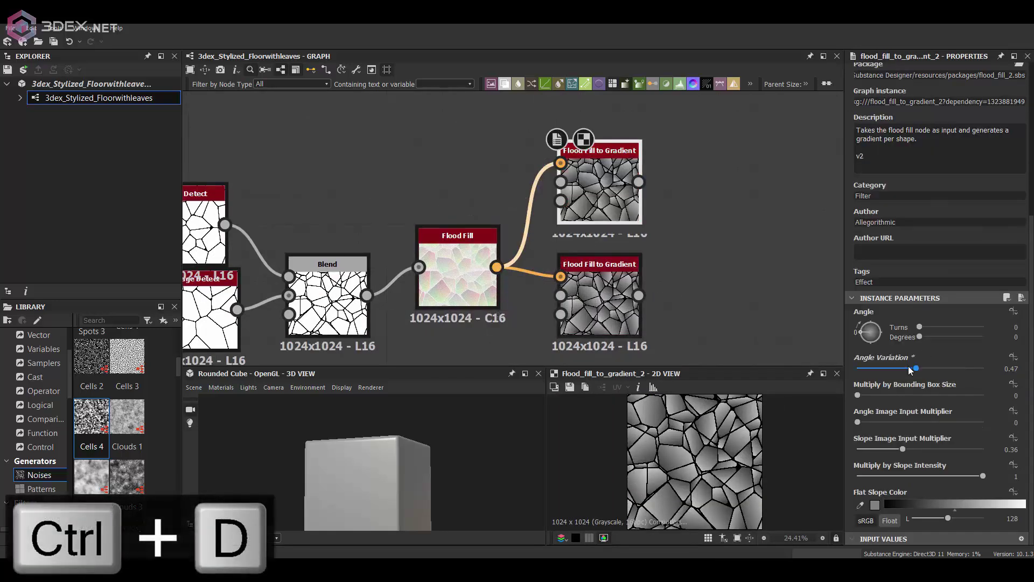
# Add a Histogram Scan after the upper Flood Fill to Gradient, with Contrast at 1 and a raised Position
pyautogui.moveTo(701, 177); pyautogui.dragTo(652, 199, button='middle')
pyautogui.press('space')
pyautogui.write('his')
pyautogui.click(723, 239)
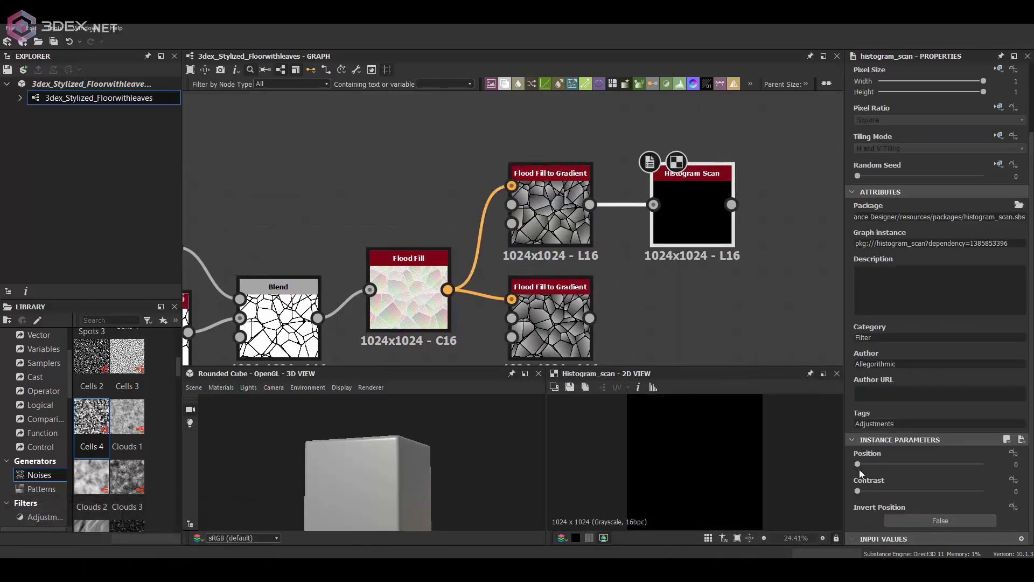
pyautogui.moveTo(887, 493); pyautogui.dragTo(984, 492)
pyautogui.moveTo(890, 464); pyautogui.dragTo(910, 465)
# Add a Blend node after the lower Flood Fill to Gradient with the Histogram Scan as its foreground input
pyautogui.moveTo(600, 270); pyautogui.dragTo(539, 239, button='middle')
pyautogui.moveTo(512, 297); pyautogui.dragTo(511, 325)
pyautogui.press('space')
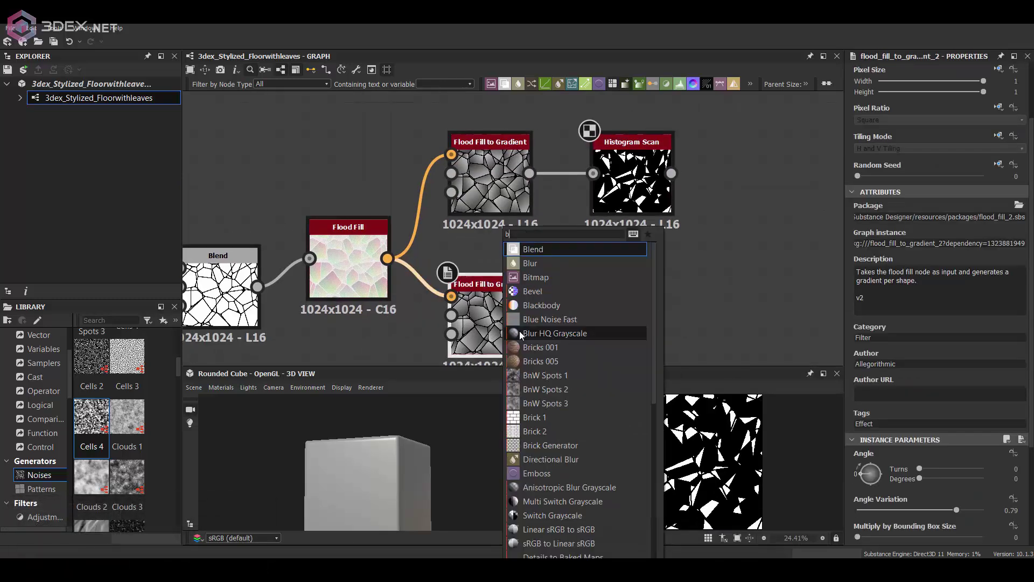
pyautogui.click(528, 292)
pyautogui.moveTo(672, 173); pyautogui.dragTo(593, 296)
# Set the new Blend to Subtract mode with an Opacity of 0.25
pyautogui.click(878, 325)
pyautogui.click(875, 350)
pyautogui.scroll(4, 680, 441)
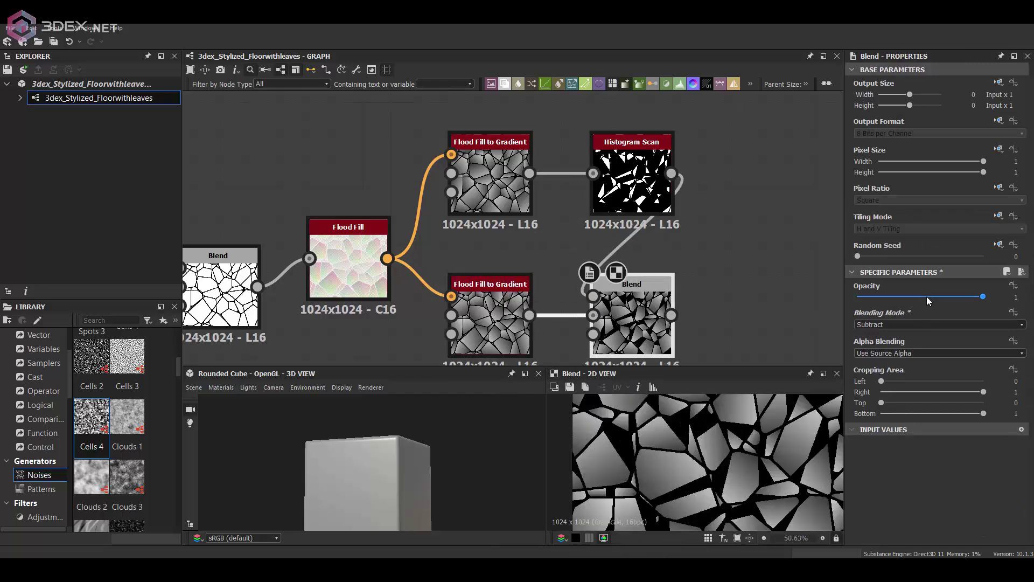
pyautogui.moveTo(866, 299); pyautogui.dragTo(888, 298)
# Lower the Histogram Scan's Position to 0.29
pyautogui.moveTo(632, 178); pyautogui.dragTo(617, 178)
pyautogui.scroll(-3, 894, 377)
pyautogui.moveTo(910, 464); pyautogui.dragTo(865, 464)
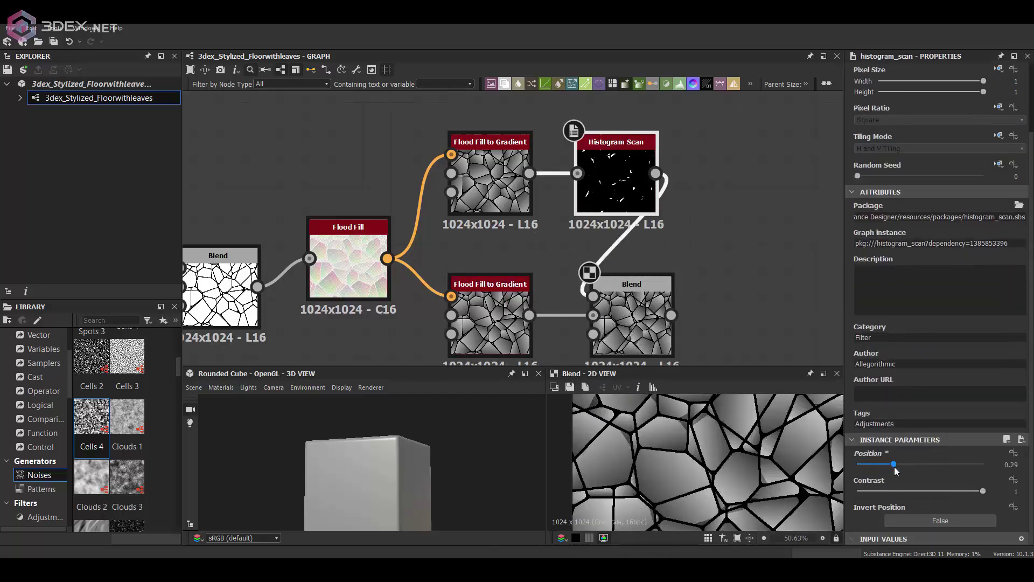
pyautogui.scroll(-4, 684, 464)
pyautogui.scroll(1, 736, 473)
pyautogui.scroll(-2, 688, 284)
# Add a Distance node after the Subtract Blend
pyautogui.moveTo(685, 282); pyautogui.dragTo(629, 251, button='middle')
pyautogui.moveTo(594, 275); pyautogui.dragTo(614, 276)
pyautogui.click(683, 248)
pyautogui.moveTo(683, 248); pyautogui.dragTo(618, 245, button='middle')
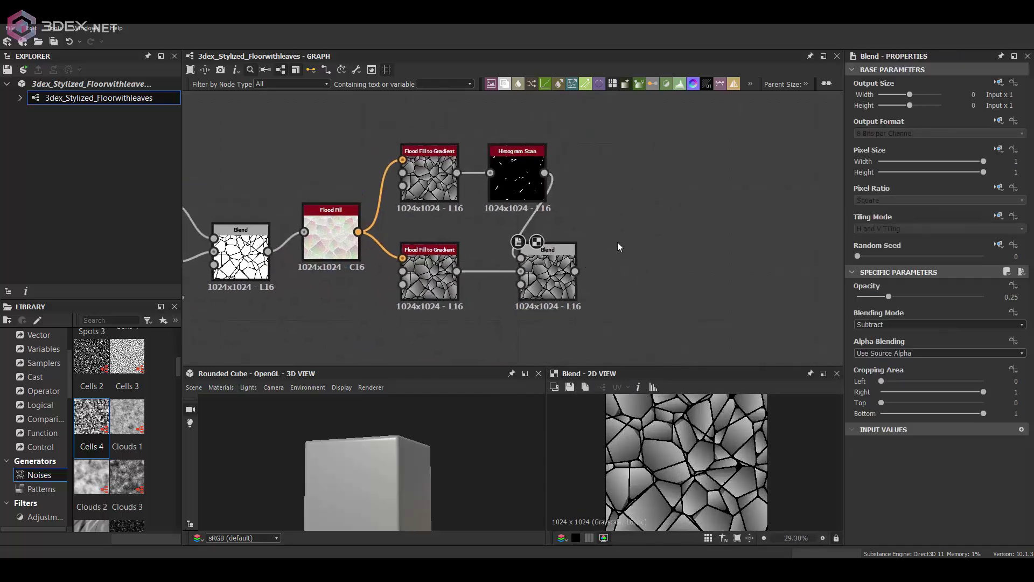
pyautogui.press('space')
pyautogui.write('dist')
pyautogui.click(642, 247)
# Feed the edge-pattern Blend into the Distance node's mask input and the Subtract Blend into its source input
pyautogui.scroll(3, 615, 253)
pyautogui.scroll(-2, 666, 263)
pyautogui.moveTo(543, 286); pyautogui.dragTo(637, 248)
pyautogui.moveTo(330, 239); pyautogui.dragTo(402, 231, button='middle')
pyautogui.moveTo(714, 258); pyautogui.dragTo(710, 256)
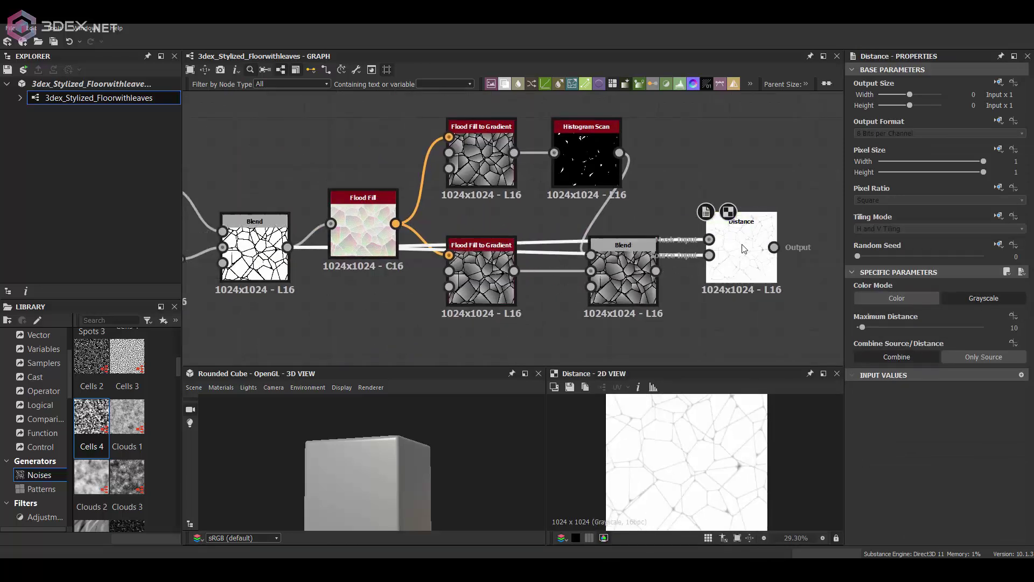
pyautogui.scroll(2, 713, 428)
pyautogui.press('f')
# Connect the Distance node's output to the Normal node
pyautogui.moveTo(749, 253); pyautogui.dragTo(433, 210, button='middle')
pyautogui.scroll(-2, 434, 210)
pyautogui.moveTo(451, 207); pyautogui.dragTo(685, 272)
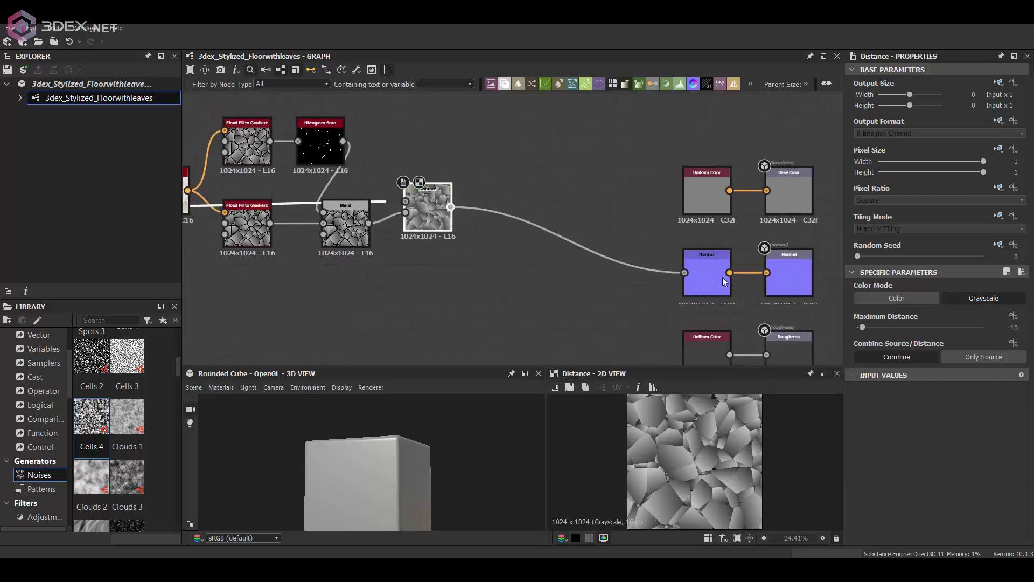
pyautogui.scroll(3, 378, 463)
# Set the Normal node's Intensity to 10
pyautogui.doubleClick(710, 278)
pyautogui.click(1015, 297)
pyautogui.write('10')
pyautogui.press('Return')
pyautogui.scroll(-3, 455, 446)
pyautogui.scroll(3, 455, 446)
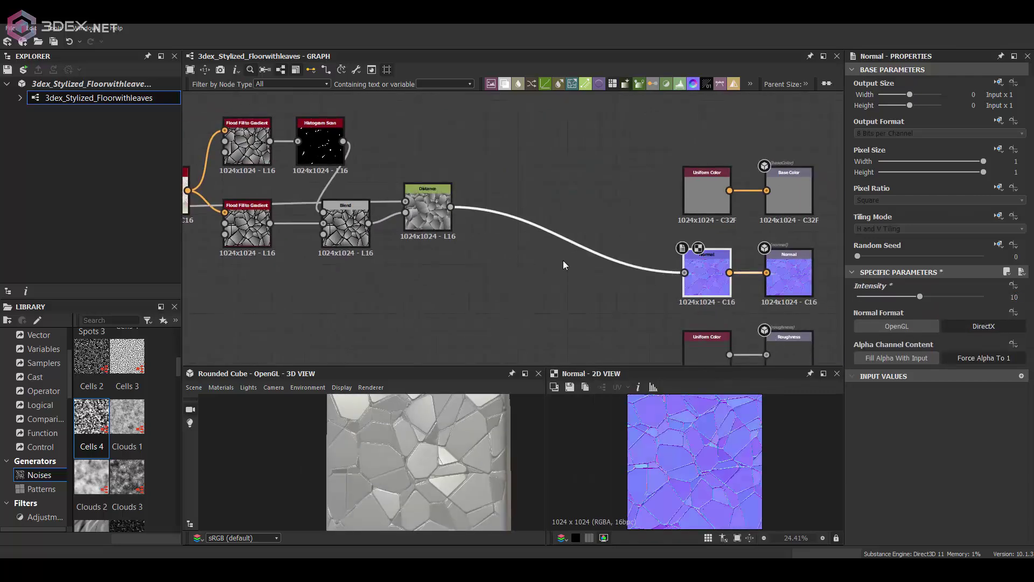
# Add an ambient occlusion (HBAO) node fed by the Distance node
pyautogui.scroll(-4, 556, 264)
pyautogui.write('amb')
pyautogui.press('Return')
pyautogui.doubleClick(555, 267)
pyautogui.moveTo(504, 173); pyautogui.dragTo(543, 266)
pyautogui.moveTo(555, 267); pyautogui.dragTo(564, 319)
# Connect the HBAO node to the Ambient Occlusion output and delete the Uniform Color node that fed it
pyautogui.scroll(4, 571, 323)
pyautogui.moveTo(474, 202); pyautogui.dragTo(678, 211)
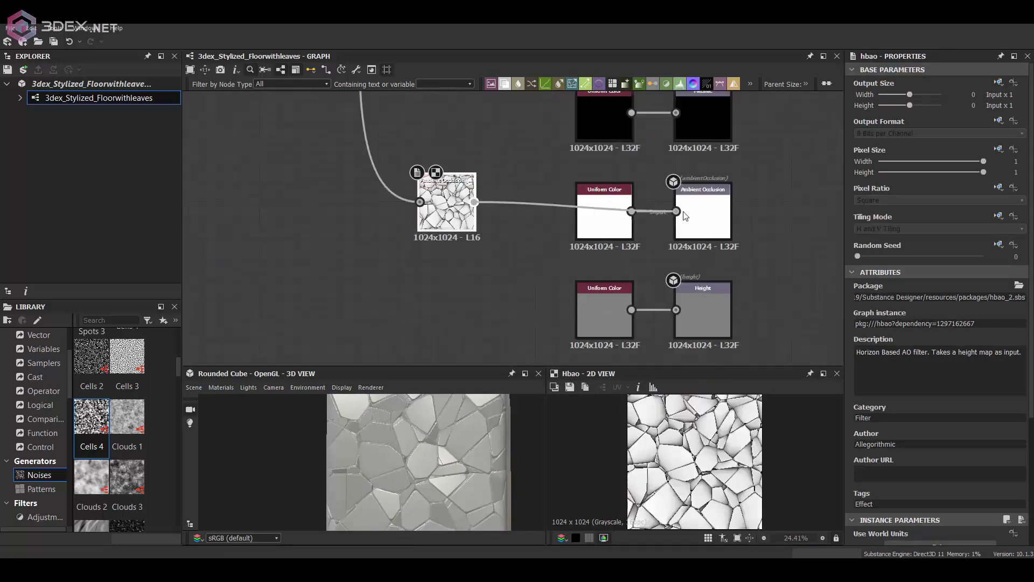
pyautogui.click(605, 213)
pyautogui.press('Delete')
pyautogui.moveTo(466, 221); pyautogui.dragTo(604, 227)
pyautogui.scroll(-3, 411, 438)
pyautogui.moveTo(411, 439); pyautogui.dragTo(379, 428)
pyautogui.scroll(3, 379, 426)
# Try an Edge Blur node after the Distance node
pyautogui.moveTo(388, 129); pyautogui.dragTo(571, 359, button='middle')
pyautogui.scroll(4, 463, 210)
pyautogui.moveTo(552, 208); pyautogui.dragTo(573, 208)
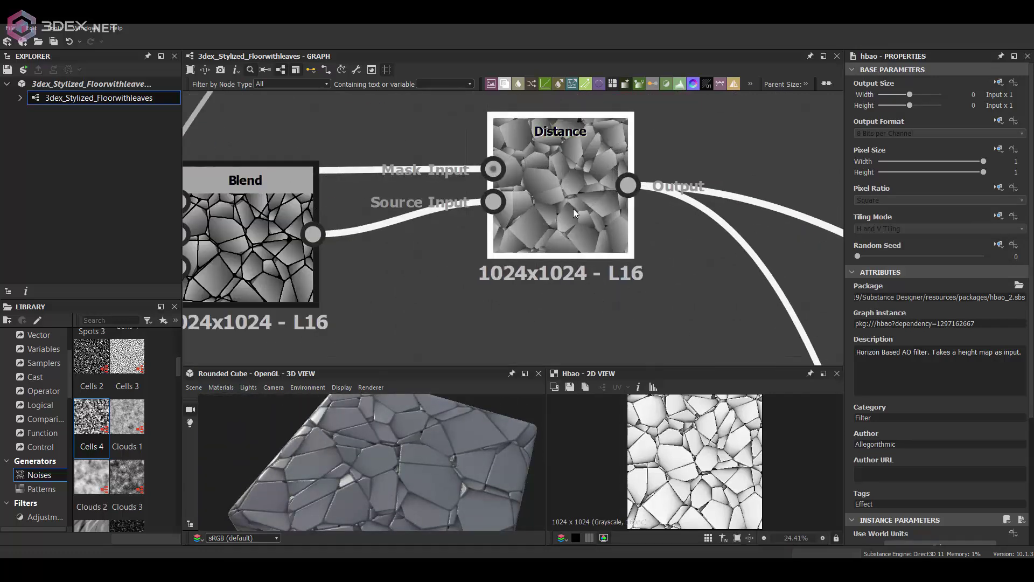
pyautogui.doubleClick(573, 209)
pyautogui.moveTo(408, 448); pyautogui.dragTo(387, 447)
pyautogui.scroll(3, 394, 442)
pyautogui.moveTo(574, 191); pyautogui.dragTo(482, 206, button='middle')
pyautogui.press('space')
pyautogui.write('blu')
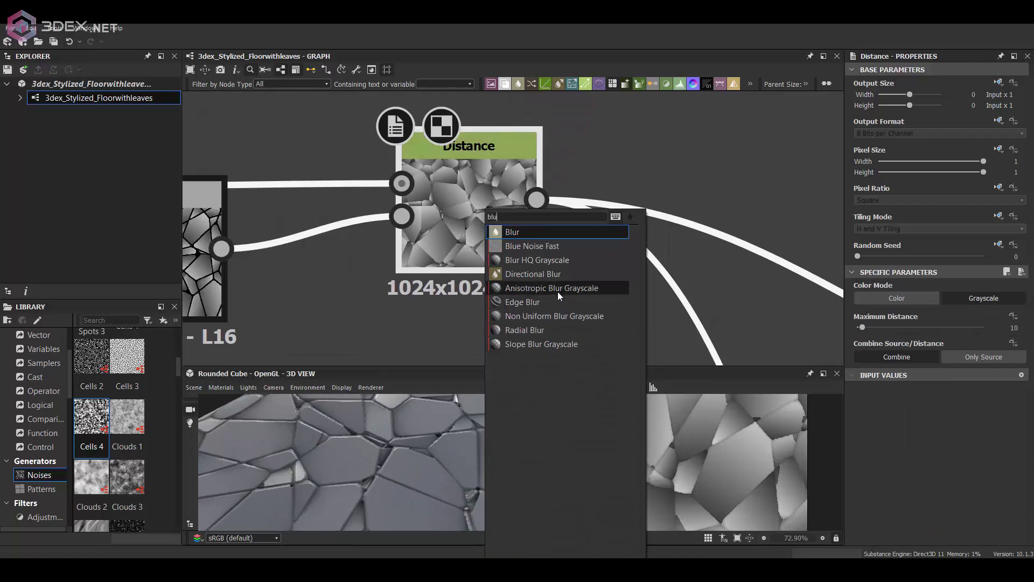
pyautogui.click(560, 301)
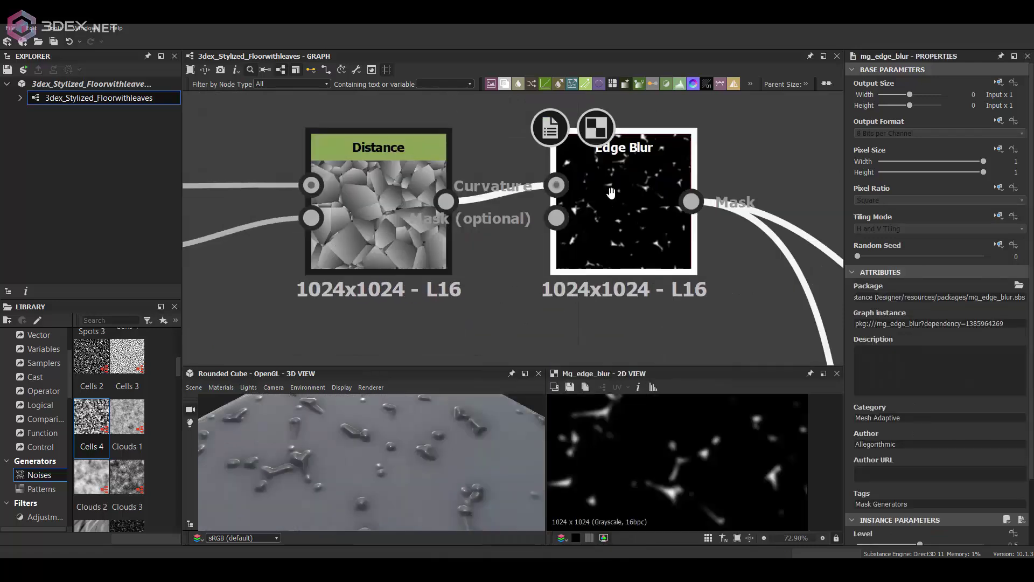
# Set the Edge Blur's Level to 0.49 and try feeding the Distance node into its optional mask input
pyautogui.scroll(-3, 915, 432)
pyautogui.moveTo(919, 469)
pyautogui.mouseDown()
pyautogui.moveTo(1016, 473)
pyautogui.moveTo(919, 470)
pyautogui.mouseUp()
pyautogui.moveTo(441, 202); pyautogui.dragTo(567, 217)
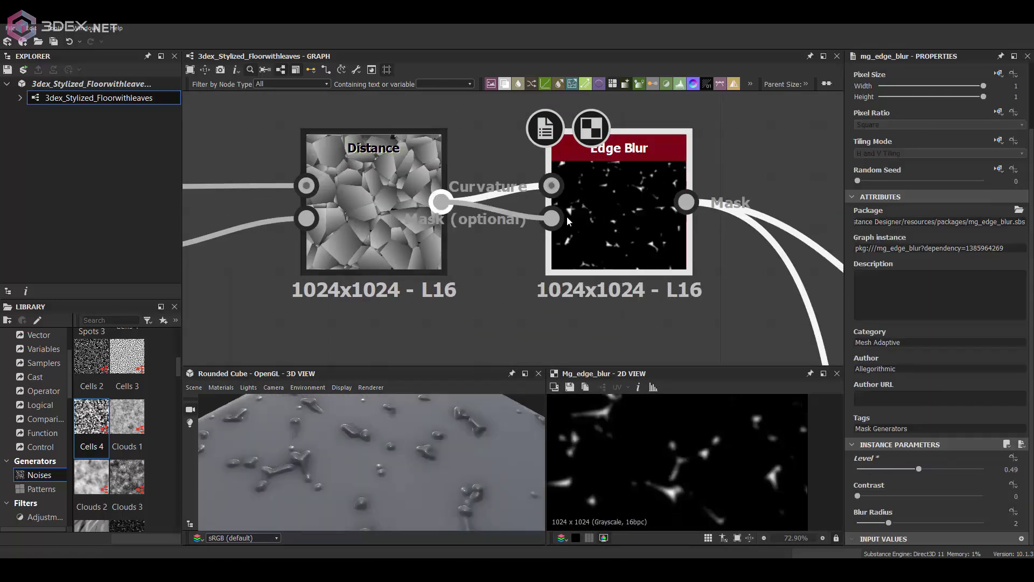
pyautogui.hotkey('ctrl', 'z')
pyautogui.scroll(-4, 568, 221)
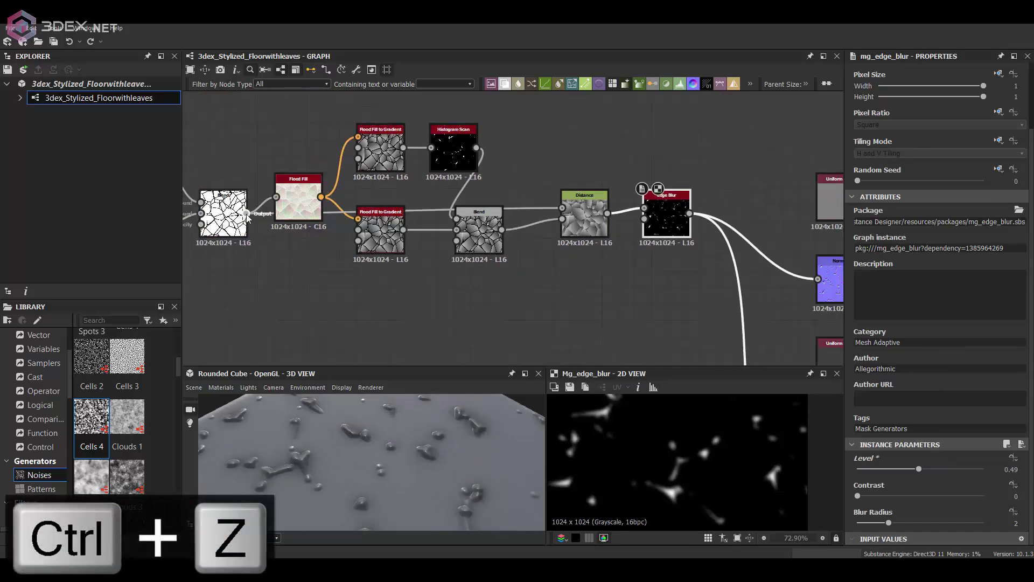
# Try the edge-pattern Blend as the Edge Blur's curvature and the Distance as its mask, with a lower Level
pyautogui.scroll(5, 534, 234)
pyautogui.moveTo(518, 232); pyautogui.dragTo(628, 249)
pyautogui.moveTo(628, 249); pyautogui.dragTo(561, 238, button='middle')
pyautogui.scroll(6, 750, 449)
pyautogui.doubleClick(384, 237)
pyautogui.doubleClick(628, 237)
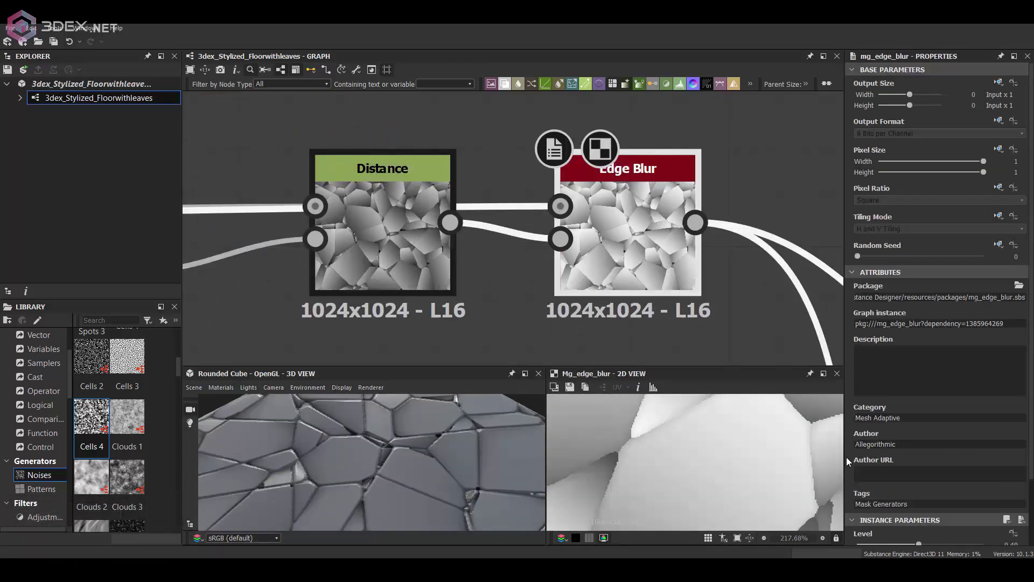
pyautogui.scroll(-3, 847, 459)
pyautogui.moveTo(920, 469); pyautogui.dragTo(845, 459)
pyautogui.scroll(-5, 538, 218)
# Undo the latest Edge Blur changes
pyautogui.hotkey('ctrl', 'z')
pyautogui.hotkey('ctrl', 'z')
pyautogui.hotkey('ctrl', 'z')
pyautogui.hotkey('ctrl', 'z')
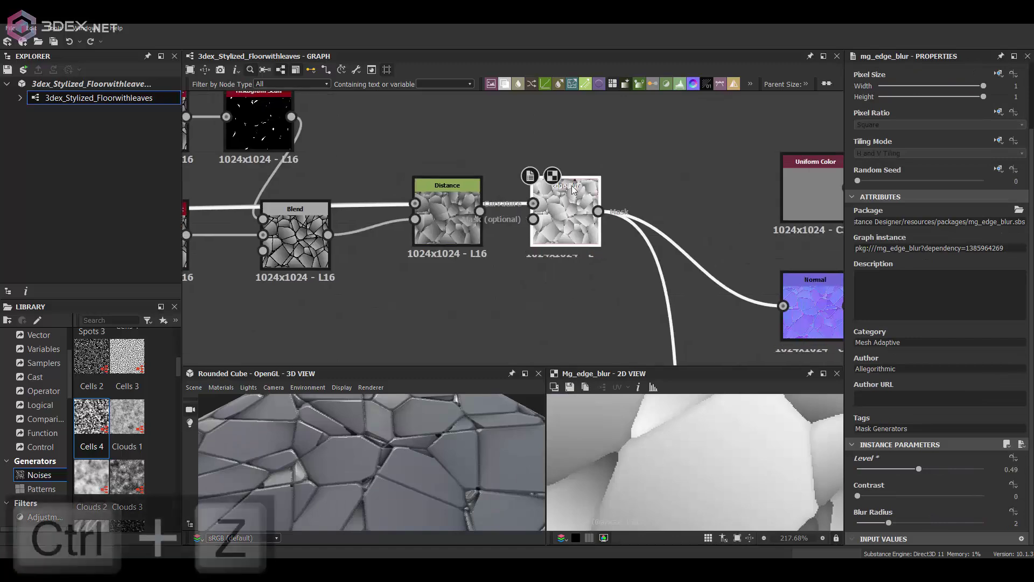
# Add a Non Uniform Blur Grayscale after the Distance node, feeding the Distance into both of its inputs
pyautogui.doubleClick(442, 221)
pyautogui.press('space')
pyautogui.write('bl')
pyautogui.click(508, 395)
pyautogui.doubleClick(512, 220)
pyautogui.scroll(3, 454, 222)
pyautogui.moveTo(450, 225); pyautogui.dragTo(526, 232)
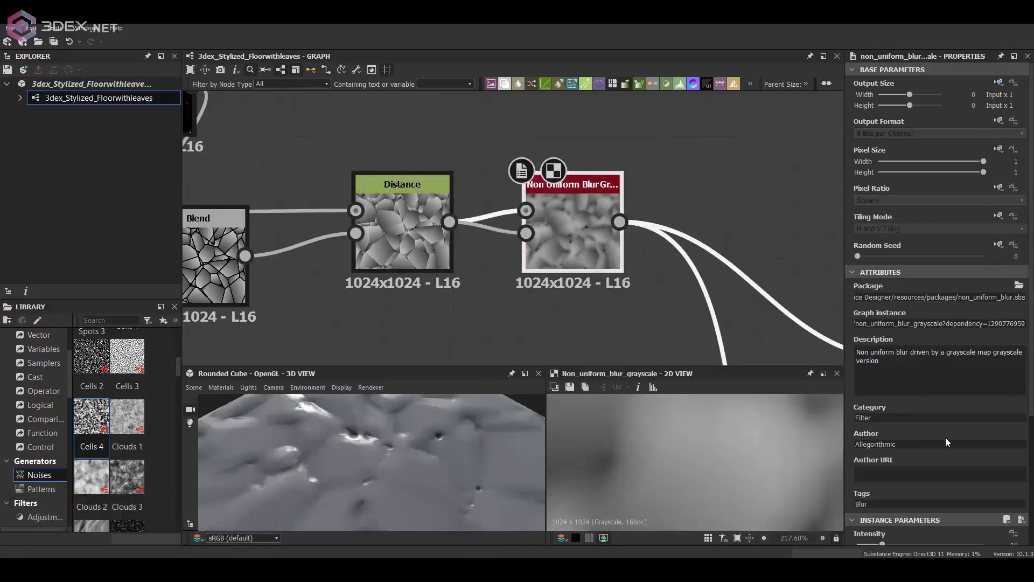
# Set the Non Uniform Blur Grayscale's Intensity to 1.06
pyautogui.scroll(-5, 940, 434)
pyautogui.moveTo(882, 370); pyautogui.dragTo(861, 370)
pyautogui.scroll(-5, 439, 445)
pyautogui.moveTo(439, 444); pyautogui.dragTo(435, 465)
pyautogui.scroll(-6, 474, 256)
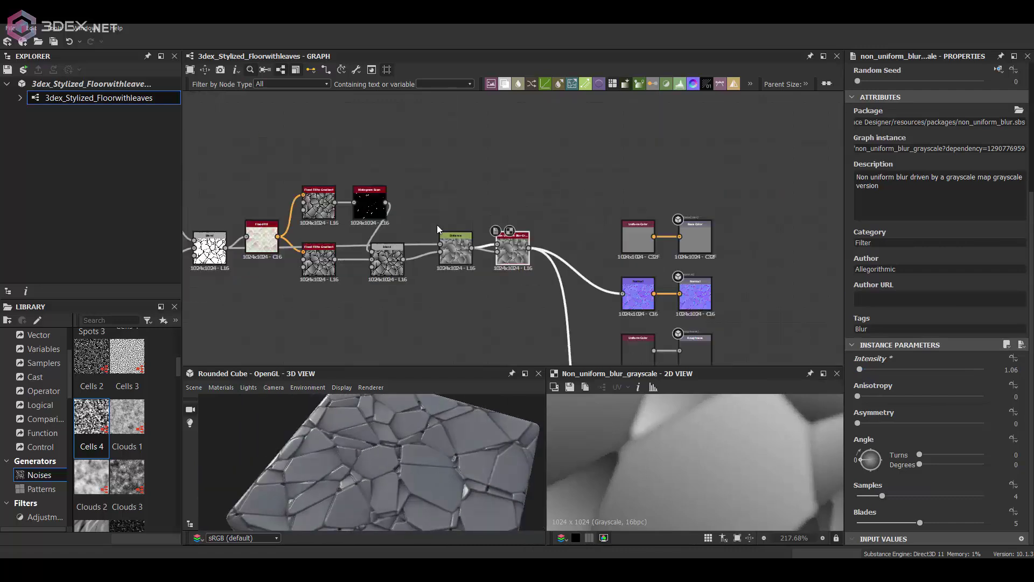
# Set the Subtract Blend's Opacity to 0.05 and the Histogram Scan's Position to 0.38
pyautogui.scroll(3, 438, 225)
pyautogui.click(654, 280)
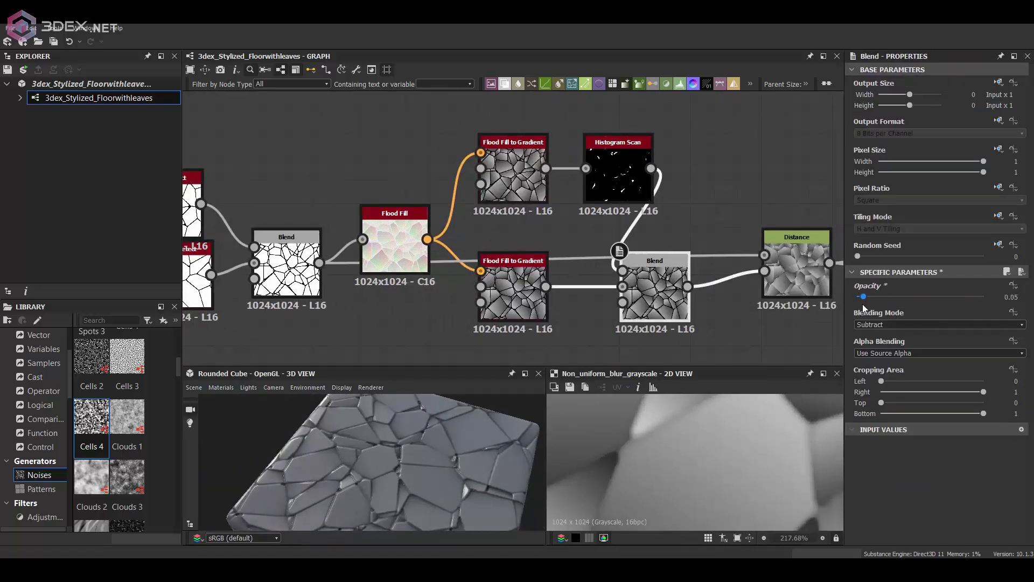
pyautogui.click(618, 178)
pyautogui.moveTo(921, 464); pyautogui.dragTo(909, 467)
pyautogui.moveTo(468, 461); pyautogui.dragTo(420, 466)
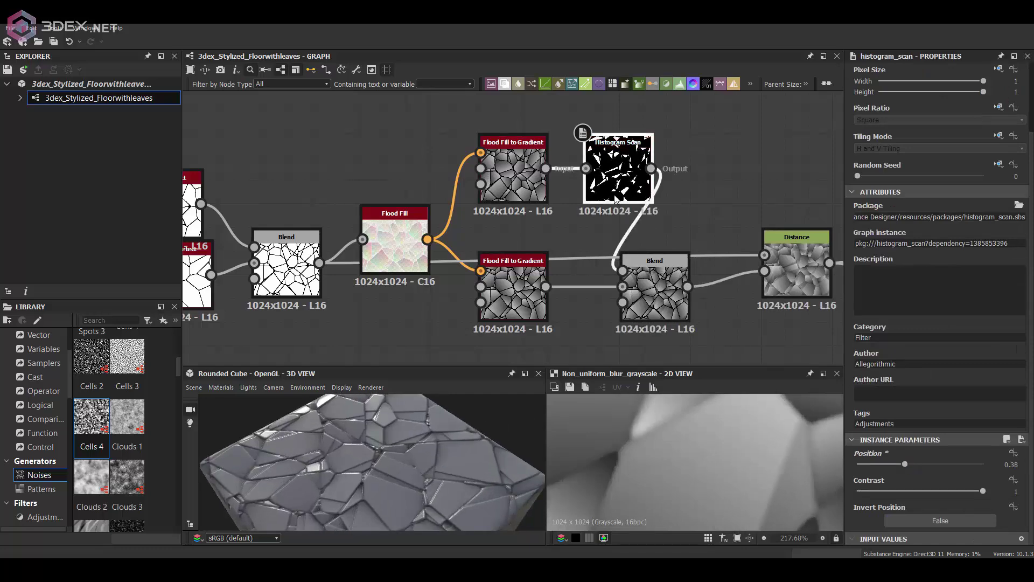
# Compare Scale values of 2 and 1 on the lower Cells 4
pyautogui.moveTo(431, 240); pyautogui.dragTo(737, 227, button='middle')
pyautogui.write('2')
pyautogui.press('Return')
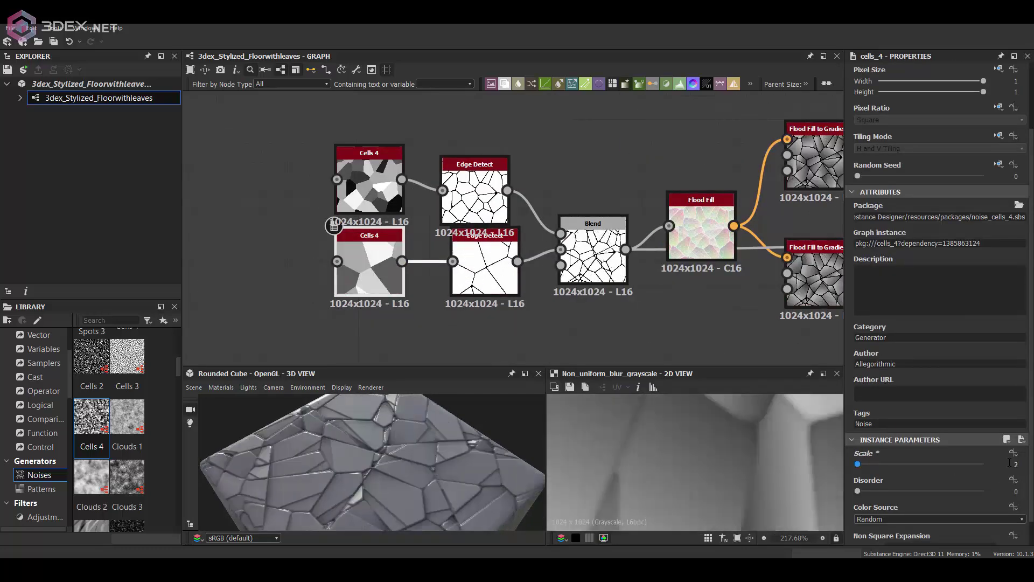
pyautogui.write('1')
pyautogui.press('Return')
pyautogui.click(1013, 464)
pyautogui.write('2')
pyautogui.press('Return')
# Set the lower Cells 4's Scale to 3
pyautogui.click(1014, 464)
pyautogui.write('3')
pyautogui.press('Return')
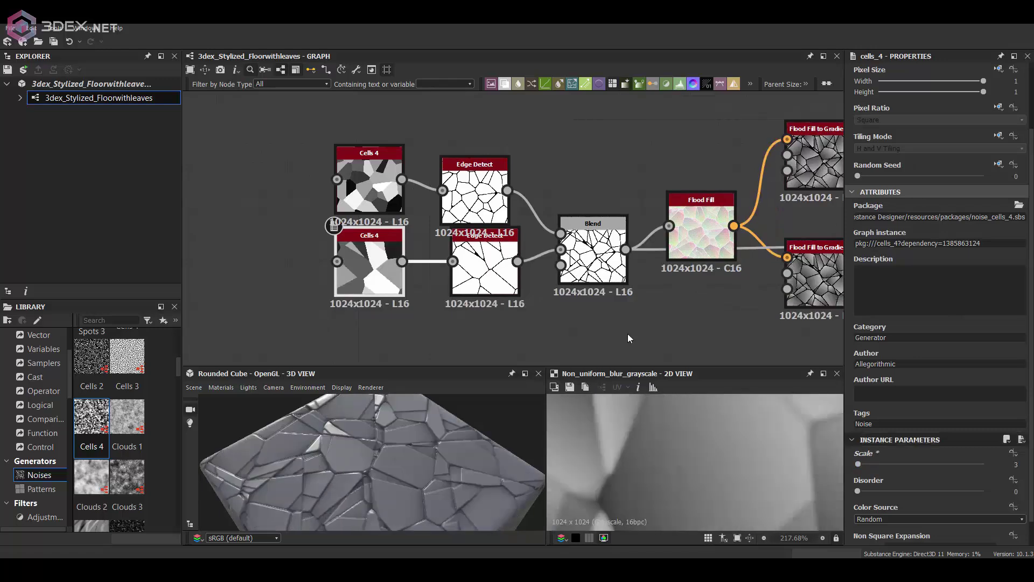
# Set the upper Cells 4's Scale to 3 and its Disorder to 0.51
pyautogui.write('2')
pyautogui.press('Return')
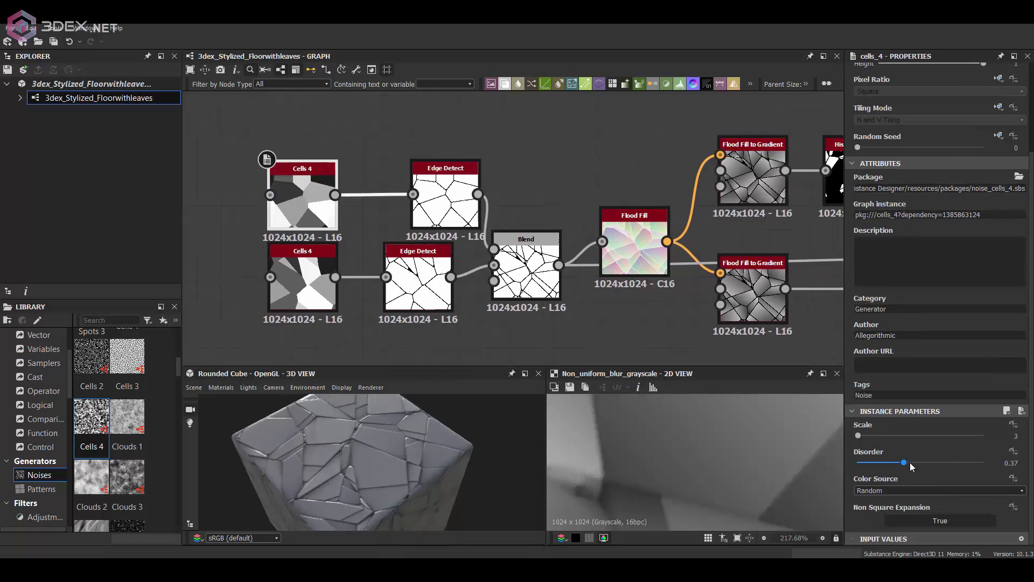
pyautogui.moveTo(910, 462); pyautogui.dragTo(922, 461)
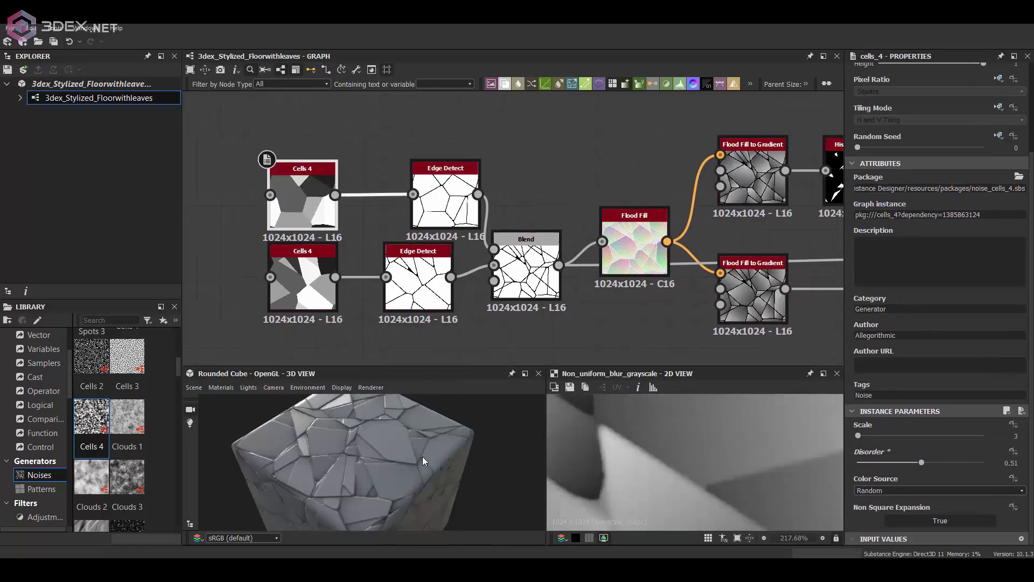
# Make room after the Distance node and insert a Warp node between it and the Non Uniform Blur Grayscale
pyautogui.scroll(-3, 562, 209)
pyautogui.moveTo(275, 200); pyautogui.dragTo(655, 310)
pyautogui.moveTo(626, 268); pyautogui.dragTo(536, 268)
pyautogui.scroll(3, 711, 251)
pyautogui.moveTo(711, 252); pyautogui.dragTo(541, 252)
pyautogui.press('space')
pyautogui.write('war')
pyautogui.click(631, 252)
# Add a Perlin Noise node with a reduced Scale and connect it to the Warp's second input
pyautogui.moveTo(551, 358); pyautogui.dragTo(547, 324, button='middle')
pyautogui.press('space')
pyautogui.write('per')
pyautogui.click(598, 264)
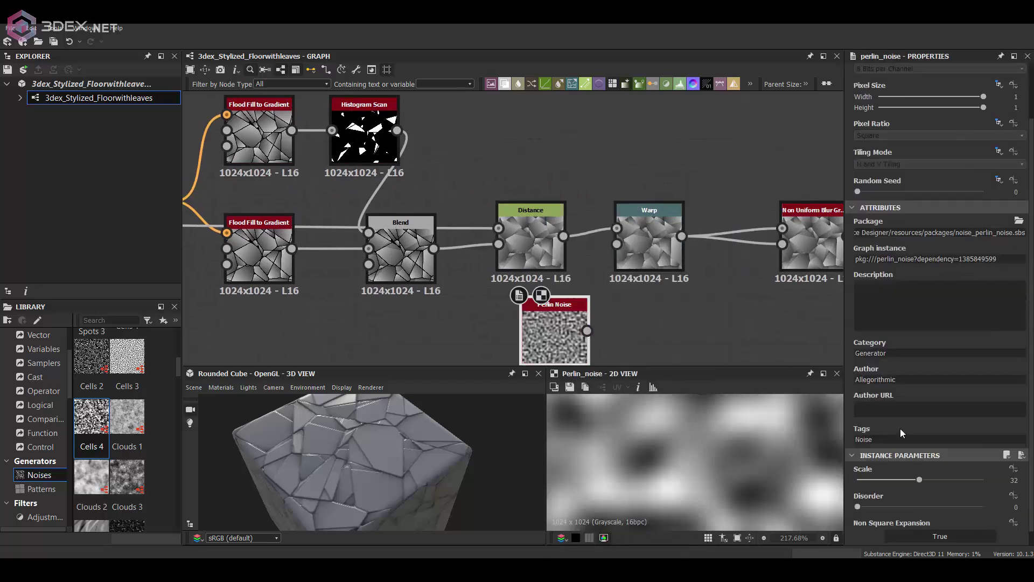
pyautogui.moveTo(919, 478); pyautogui.dragTo(866, 479)
pyautogui.moveTo(587, 331); pyautogui.dragTo(617, 245)
# Set the Warp's Intensity to 3 and the Perlin Noise's Scale to 4
pyautogui.doubleClick(646, 245)
pyautogui.click(866, 297)
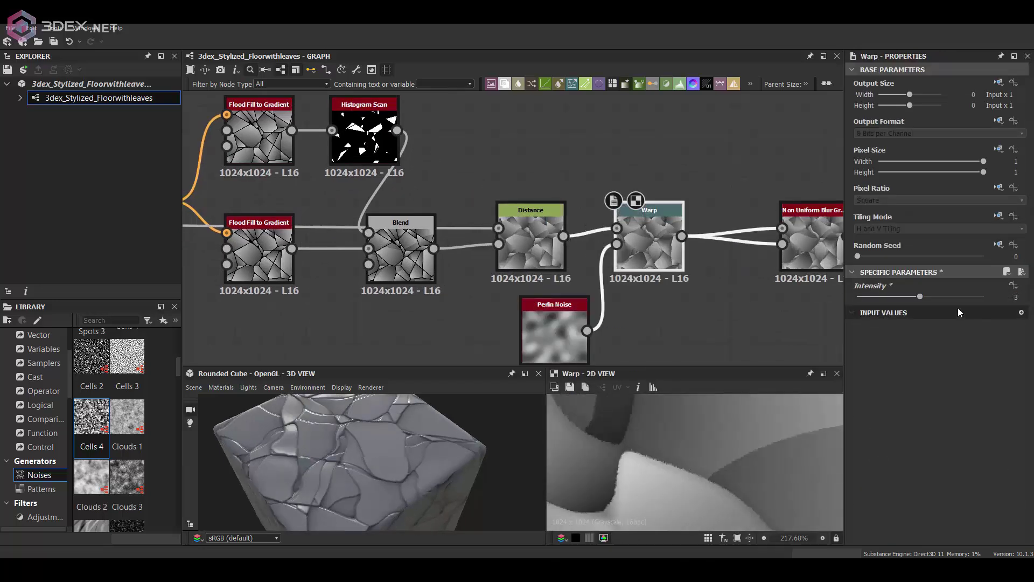
pyautogui.click(558, 334)
pyautogui.scroll(-3, 889, 458)
pyautogui.moveTo(871, 480)
pyautogui.mouseDown()
pyautogui.moveTo(856, 483)
pyautogui.moveTo(864, 479)
pyautogui.mouseUp()
pyautogui.scroll(-4, 370, 208)
# Rearrange the nodes and insert a Warp node between the upper Cells 4 and its Edge Detect
pyautogui.moveTo(269, 215); pyautogui.dragTo(592, 218, button='middle')
pyautogui.scroll(4, 592, 218)
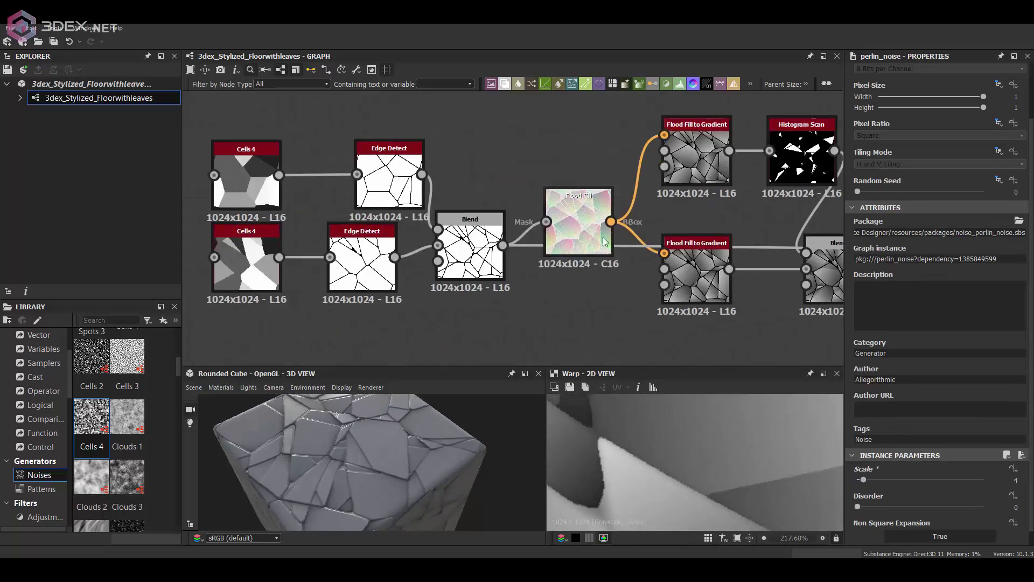
pyautogui.scroll(-1, 395, 259)
pyautogui.moveTo(256, 132); pyautogui.dragTo(582, 292)
pyautogui.moveTo(585, 226); pyautogui.dragTo(497, 227)
pyautogui.moveTo(499, 223); pyautogui.dragTo(479, 173)
pyautogui.rightClick(481, 177)
pyautogui.click(507, 204)
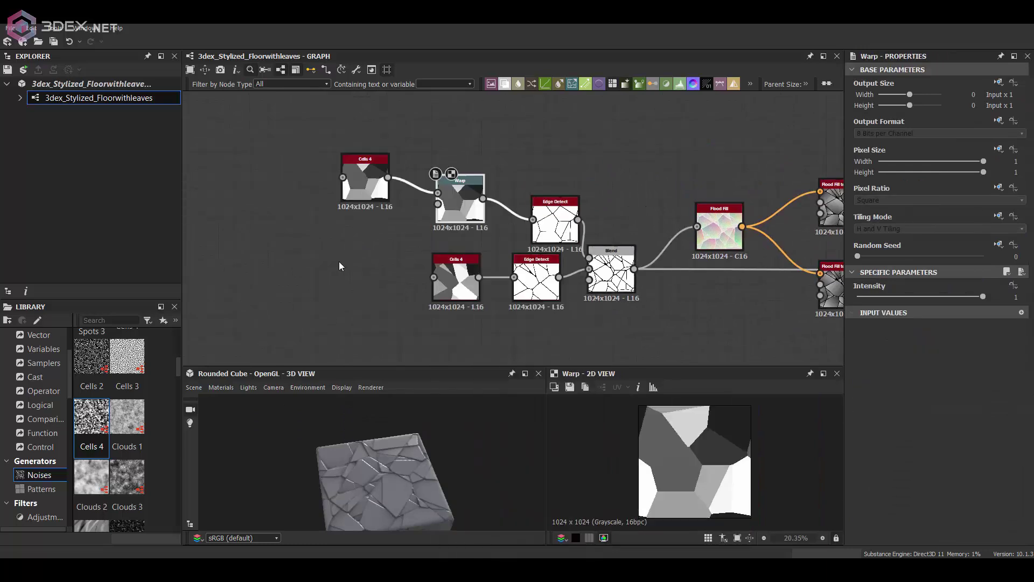
# Add a Perlin Noise node with a low Scale, plug it into the upper Warp's gradient input and preview the Warp
pyautogui.press('space')
pyautogui.write('perlin')
pyautogui.click(377, 260)
pyautogui.click(867, 464)
pyautogui.moveTo(364, 260); pyautogui.dragTo(438, 204)
pyautogui.doubleClick(460, 202)
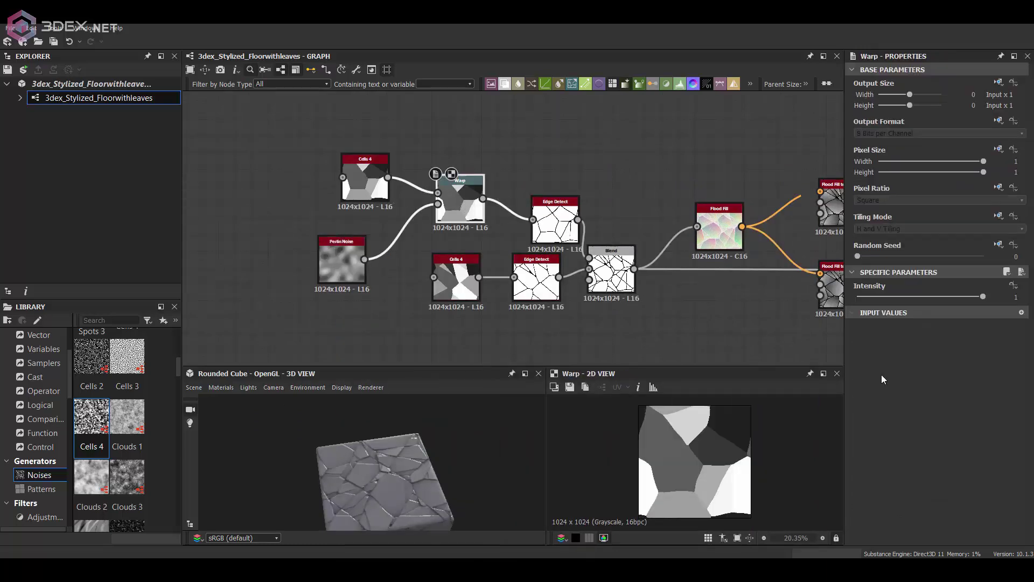
# Duplicate the Warp for the lower Cells 4 branch, ahead of its Edge Detect and driven by the same Perlin Noise
pyautogui.hotkey('ctrl', 'd')
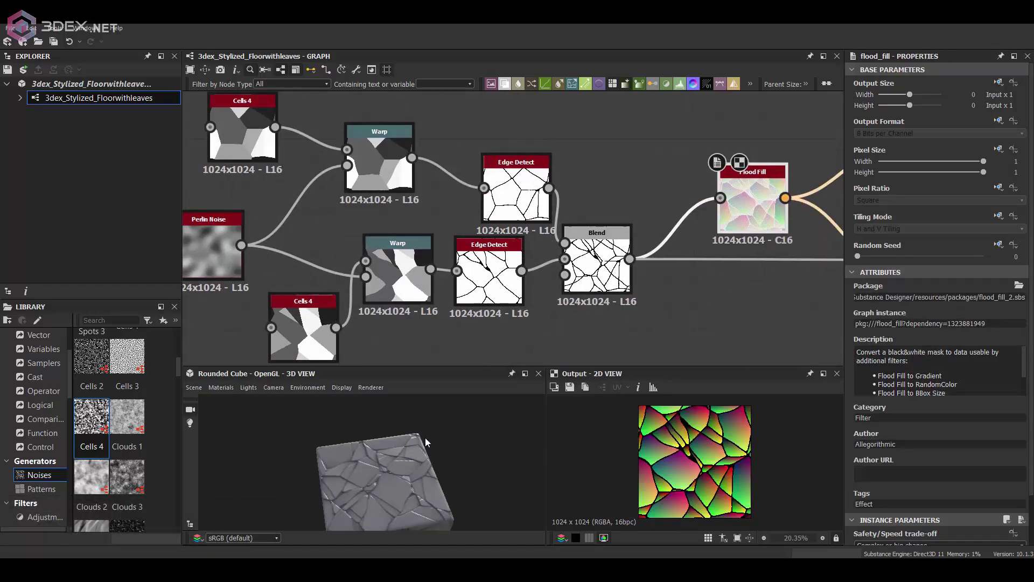
pyautogui.moveTo(425, 437); pyautogui.dragTo(396, 432)
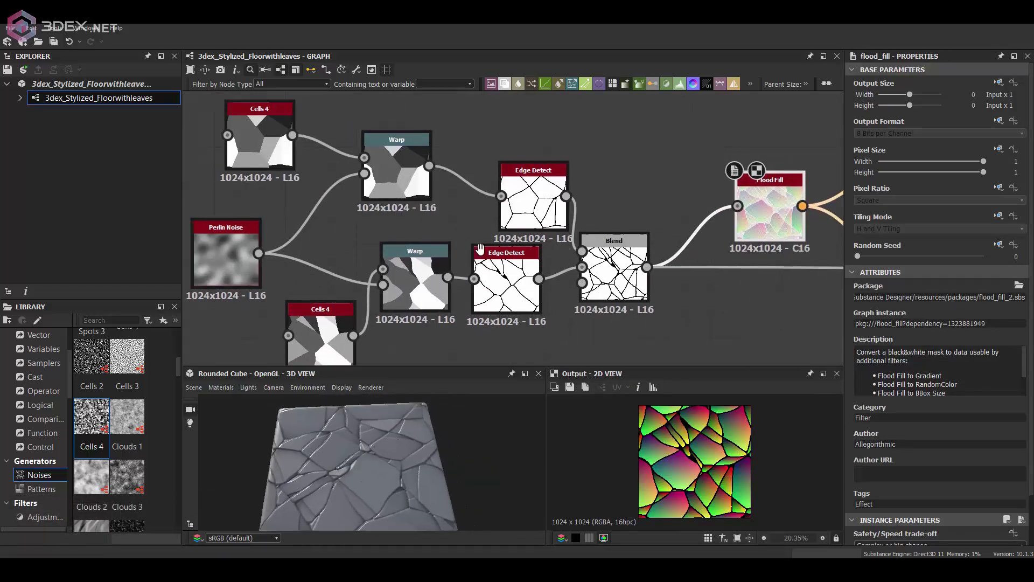
pyautogui.click(604, 264)
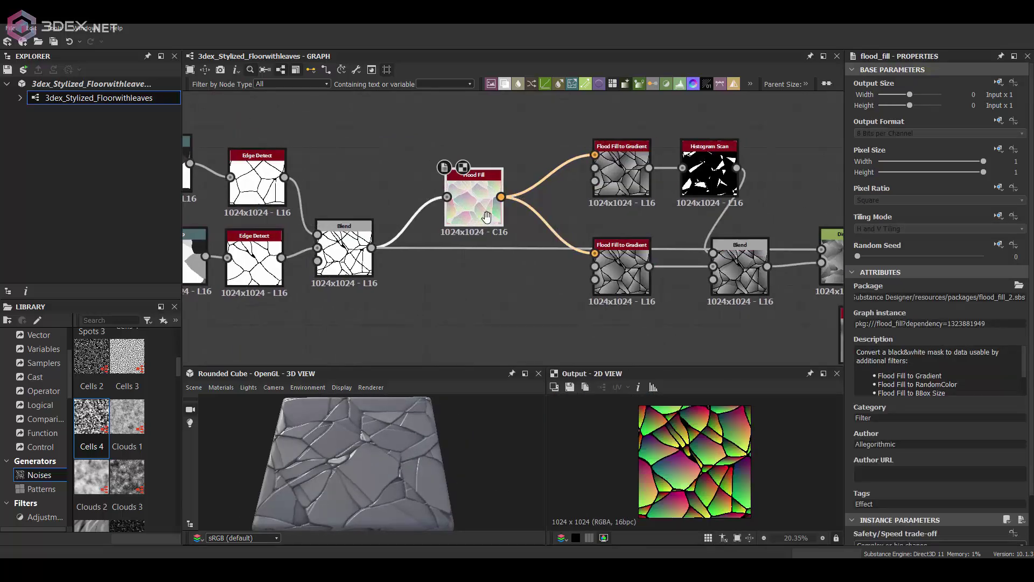
pyautogui.press('space')
pyautogui.write('flo')
pyautogui.click(545, 277)
pyautogui.hotkey('ctrl', 'z')
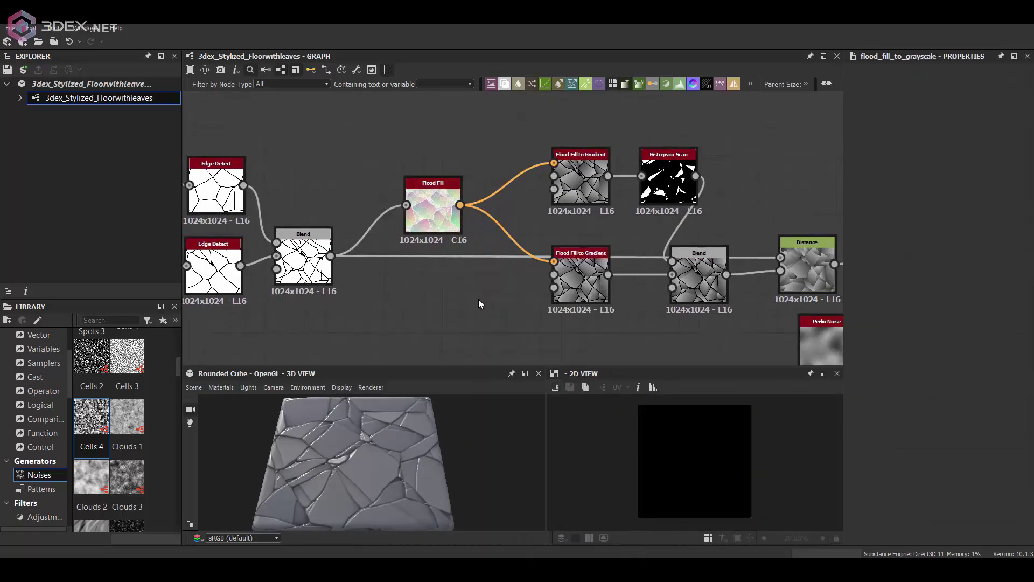
# Add a Flood Fill to Random Grayscale node fed by the Flood Fill and place it below the gradient nodes
pyautogui.press('space')
pyautogui.write('fl')
pyautogui.click(565, 347)
pyautogui.doubleClick(474, 310)
pyautogui.moveTo(474, 309); pyautogui.dragTo(496, 333)
pyautogui.moveTo(528, 324); pyautogui.dragTo(353, 238, button='middle')
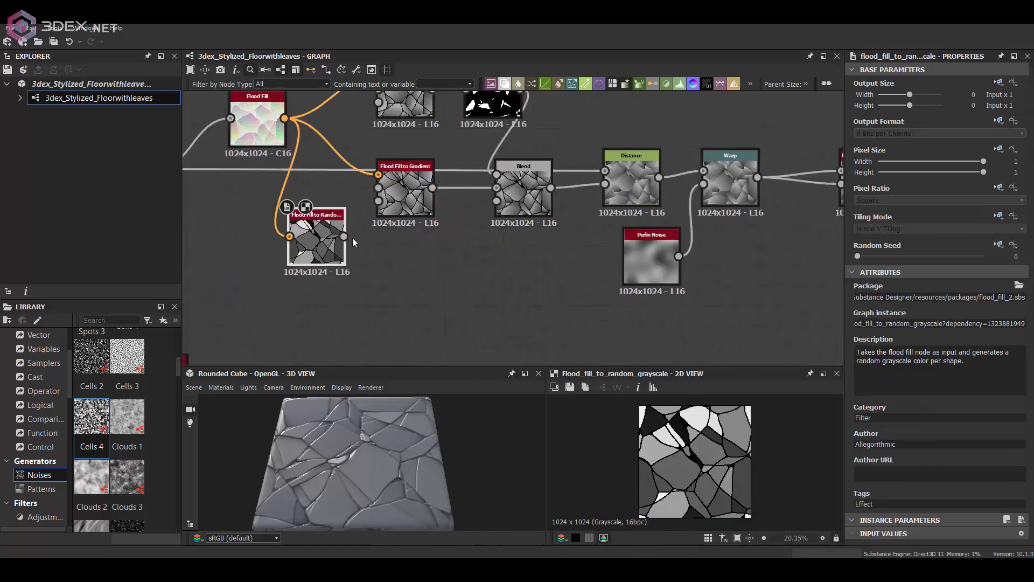
pyautogui.moveTo(324, 241); pyautogui.dragTo(383, 302)
# Duplicate the Distance node, connect the Flood Fill to Random Grayscale to its second input and preview it
pyautogui.click(630, 189)
pyautogui.hotkey('ctrl', 'd')
pyautogui.moveTo(518, 256); pyautogui.dragTo(565, 296)
pyautogui.moveTo(403, 296); pyautogui.dragTo(538, 295)
pyautogui.doubleClick(564, 296)
pyautogui.scroll(4, 710, 444)
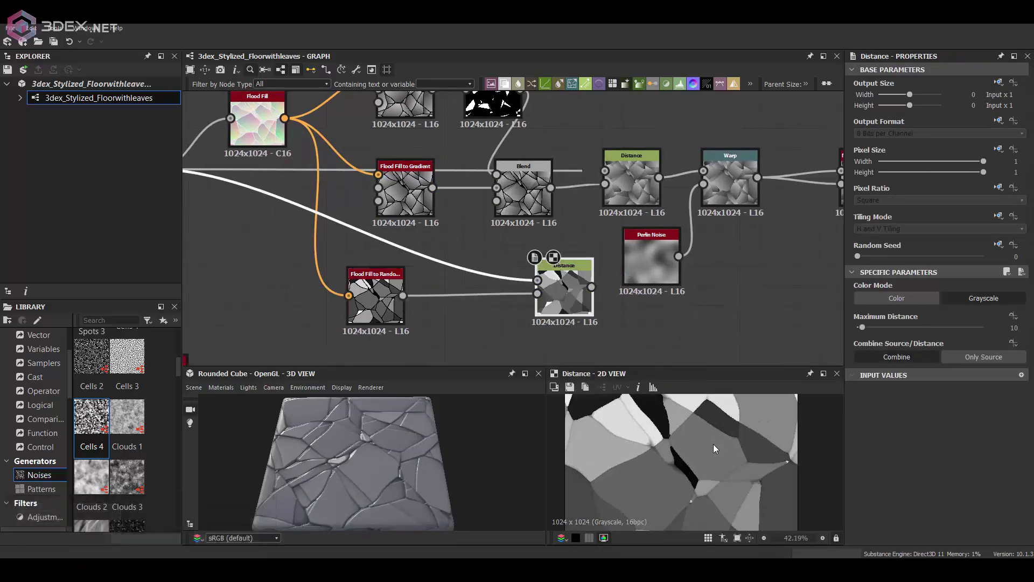
pyautogui.moveTo(713, 444); pyautogui.dragTo(685, 422, button='middle')
pyautogui.scroll(-2, 678, 421)
pyautogui.scroll(1, 678, 422)
# Rearrange the Distance, Blend, Warp and Perlin Noise nodes to open space before the Warp
pyautogui.moveTo(735, 259); pyautogui.dragTo(678, 295, button='middle')
pyautogui.doubleClick(673, 216)
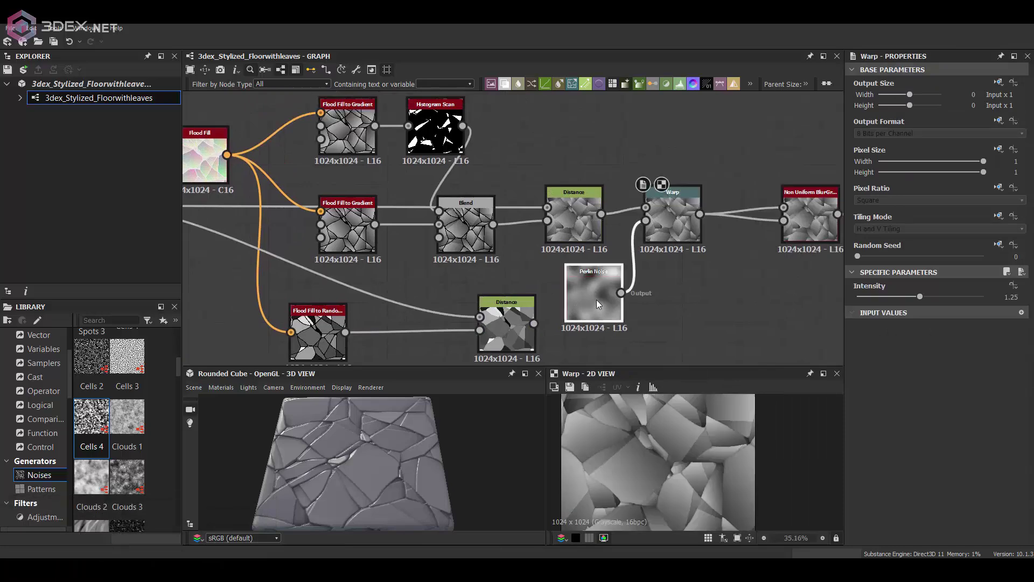
pyautogui.moveTo(599, 297); pyautogui.dragTo(579, 277)
pyautogui.moveTo(574, 216); pyautogui.dragTo(566, 176)
pyautogui.click(576, 251)
pyautogui.moveTo(581, 264); pyautogui.dragTo(641, 273)
pyautogui.moveTo(466, 230); pyautogui.dragTo(416, 215)
pyautogui.doubleClick(514, 328)
# Add a Blend node combining the two Distance outputs ahead of the Warp, with Opacity at about 0.46
pyautogui.moveTo(566, 178); pyautogui.dragTo(578, 310)
pyautogui.press('space')
pyautogui.click(570, 249)
pyautogui.doubleClick(605, 326)
pyautogui.moveTo(983, 297); pyautogui.dragTo(917, 305)
# Check the stones in the 3D view and set the new Blend's Opacity to 1
pyautogui.moveTo(323, 453); pyautogui.dragTo(368, 446)
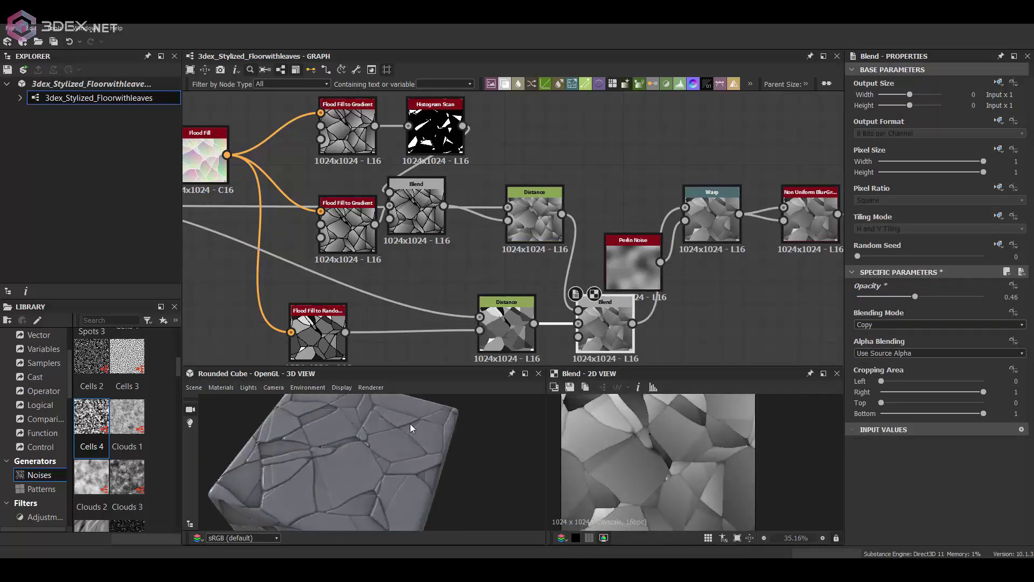
pyautogui.scroll(3, 377, 431)
pyautogui.scroll(-4, 350, 439)
pyautogui.scroll(-2, 819, 404)
pyautogui.moveTo(934, 298); pyautogui.dragTo(1003, 300)
# Try Add (Linear Dodge), Add Sub and other blending modes on the Blend, then restore Copy
pyautogui.click(916, 325)
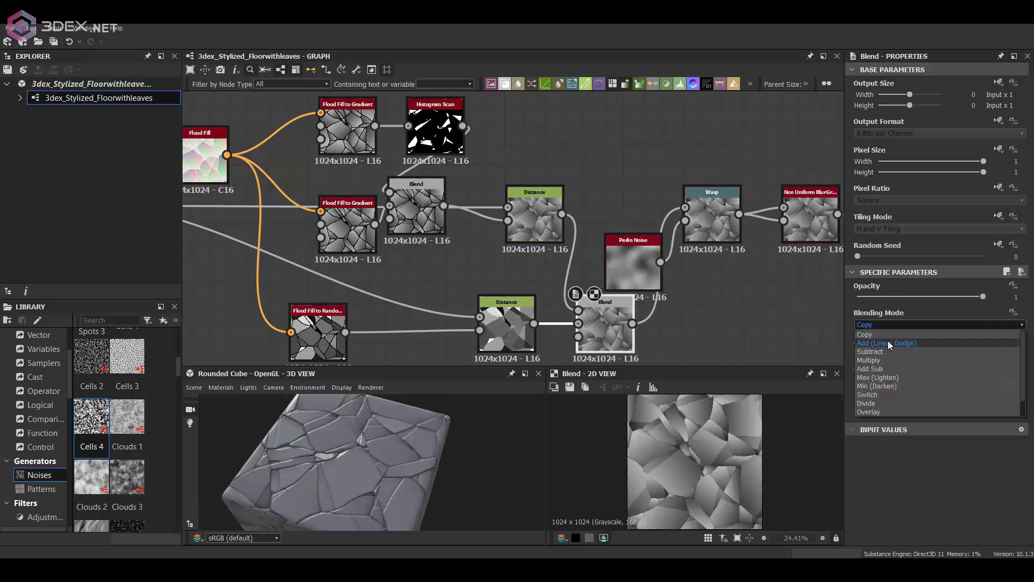
pyautogui.click(889, 343)
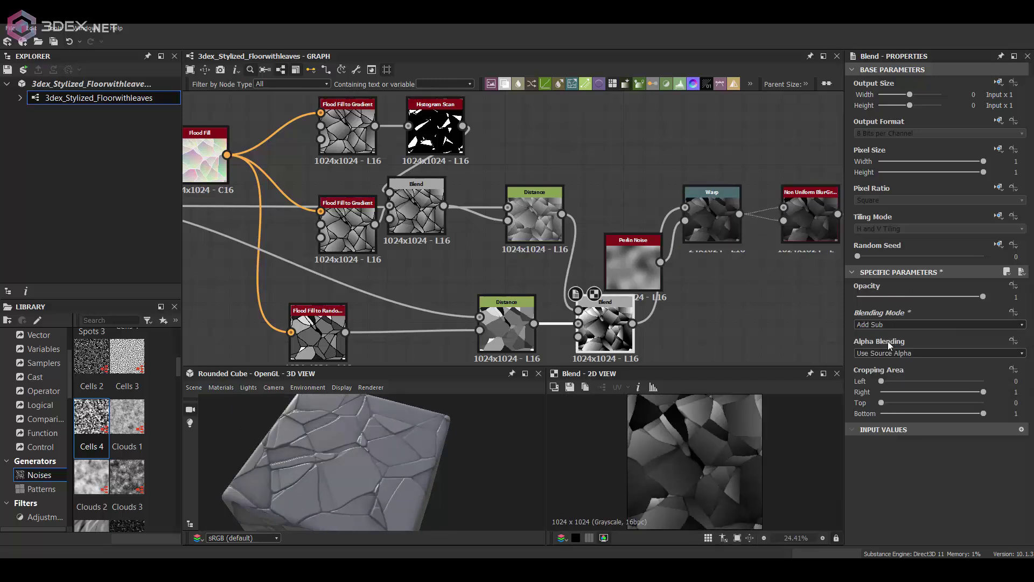
pyautogui.press('Down')
pyautogui.press('Down')
pyautogui.scroll(2, 759, 399)
pyautogui.moveTo(898, 296); pyautogui.dragTo(941, 299)
pyautogui.click(948, 325)
pyautogui.click(888, 385)
pyautogui.press('Down')
pyautogui.press('Down')
pyautogui.press('Down')
pyautogui.press('Down')
pyautogui.press('Down')
pyautogui.click(922, 326)
pyautogui.click(865, 334)
# Preview the Non Uniform Blur Grayscale and connect its output to the ambient occlusion node
pyautogui.scroll(-3, 366, 458)
pyautogui.moveTo(345, 464); pyautogui.dragTo(388, 474)
pyautogui.scroll(-5, 539, 215)
pyautogui.moveTo(569, 137); pyautogui.dragTo(570, 189)
pyautogui.doubleClick(570, 189)
pyautogui.moveTo(598, 232); pyautogui.dragTo(579, 188, button='middle')
pyautogui.moveTo(562, 139); pyautogui.dragTo(635, 228)
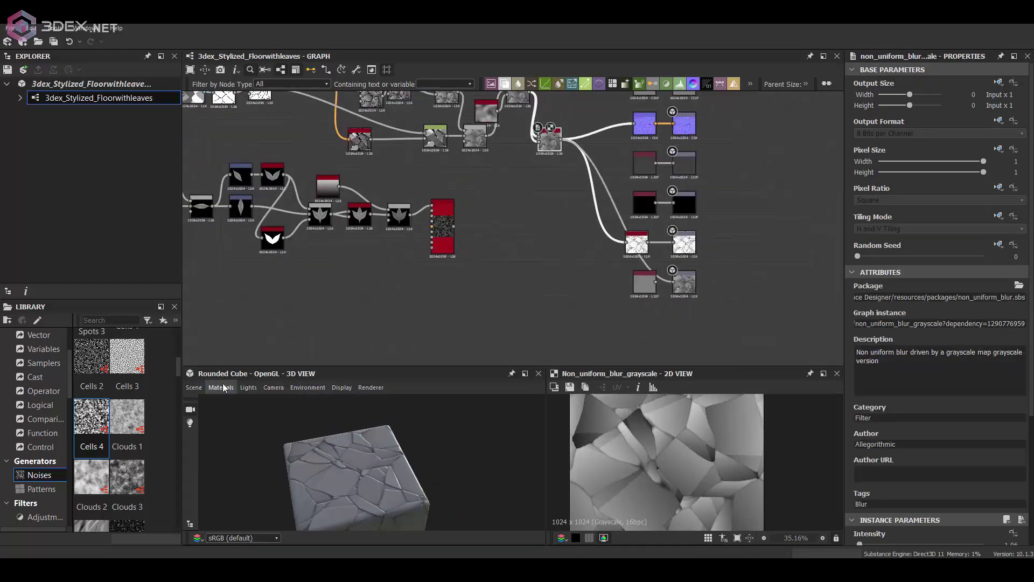
# Set the 3D material's height Scale to 5.45 and its Tessellation Factor to 16
pyautogui.click(488, 467)
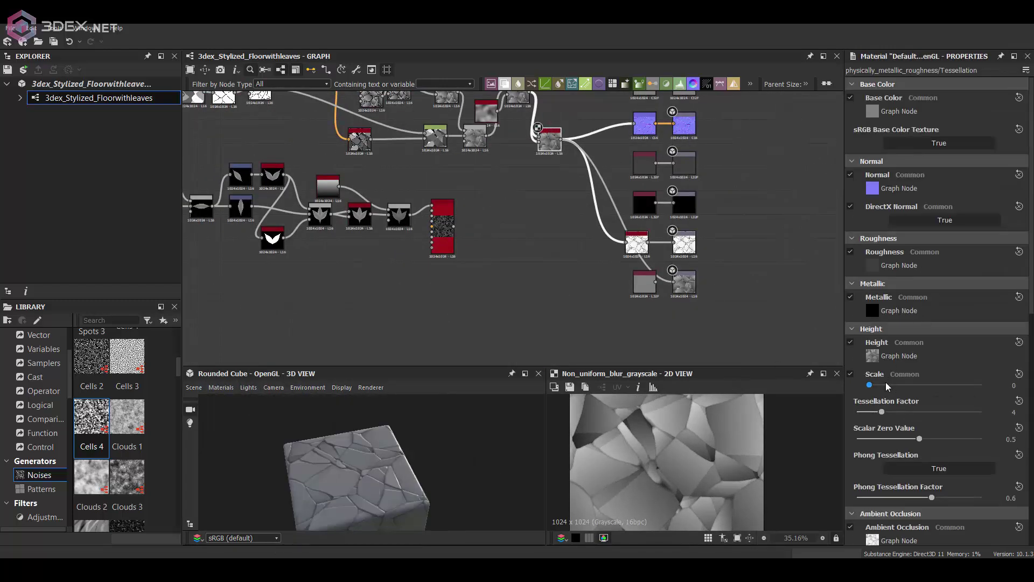
pyautogui.moveTo(953, 388); pyautogui.dragTo(954, 388)
pyautogui.scroll(3, 345, 444)
pyautogui.moveTo(345, 443); pyautogui.dragTo(412, 485)
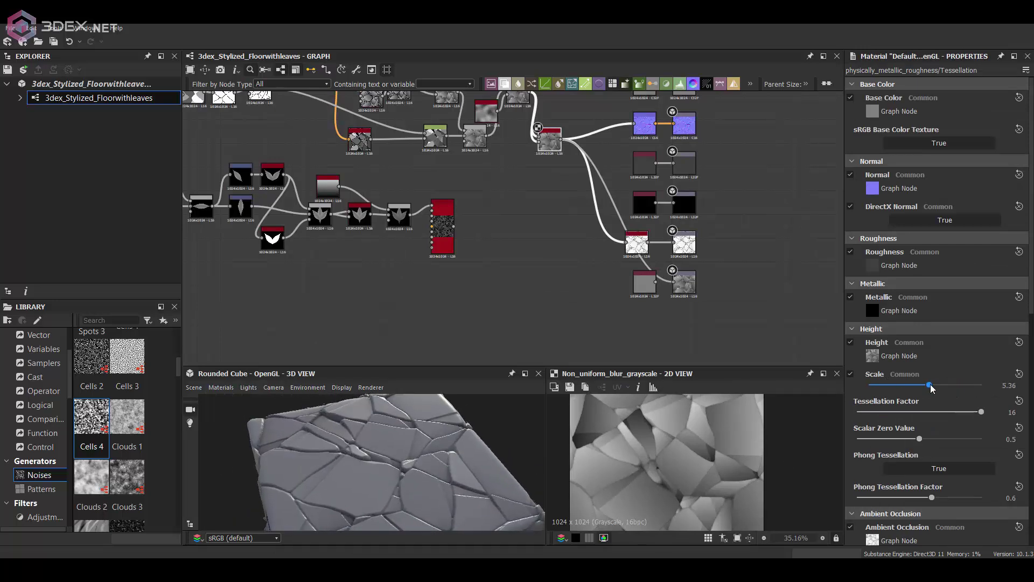
pyautogui.moveTo(932, 389); pyautogui.dragTo(934, 388)
pyautogui.moveTo(367, 469); pyautogui.dragTo(431, 442)
# Line up the Warp with the Blend, put its Perlin Noise below and shift the Non Uniform Blur Grayscale away
pyautogui.moveTo(536, 137); pyautogui.dragTo(575, 259, button='middle')
pyautogui.scroll(4, 574, 259)
pyautogui.moveTo(472, 210); pyautogui.dragTo(489, 334)
pyautogui.moveTo(537, 168); pyautogui.dragTo(537, 267)
pyautogui.moveTo(603, 273); pyautogui.dragTo(668, 273)
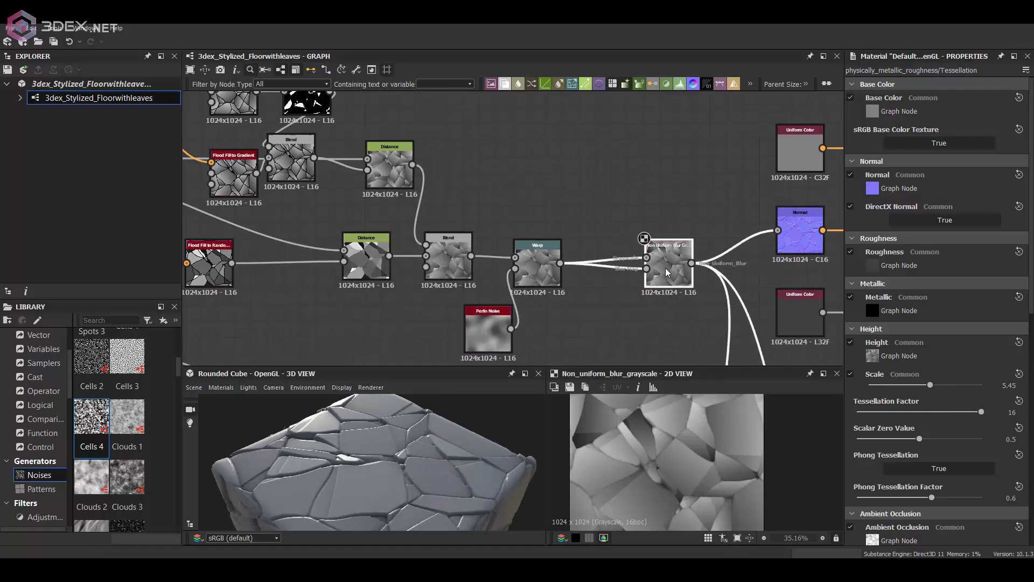
# Set the Opacity of the Blend before the Warp to 0.83
pyautogui.scroll(3, 341, 243)
pyautogui.click(526, 269)
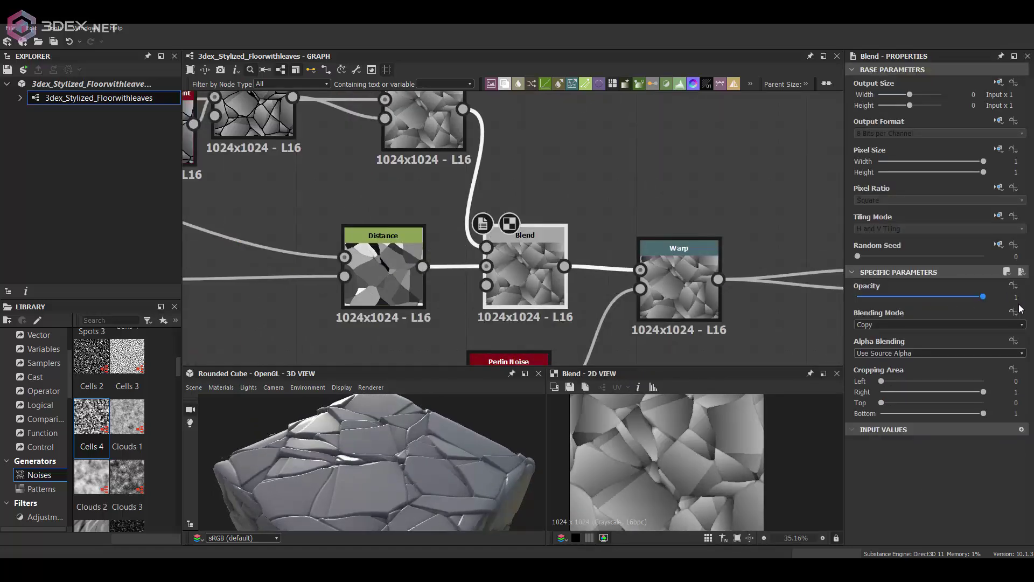
pyautogui.moveTo(984, 296)
pyautogui.mouseDown()
pyautogui.moveTo(940, 300)
pyautogui.moveTo(965, 303)
pyautogui.mouseUp()
pyautogui.moveTo(417, 462); pyautogui.dragTo(372, 477)
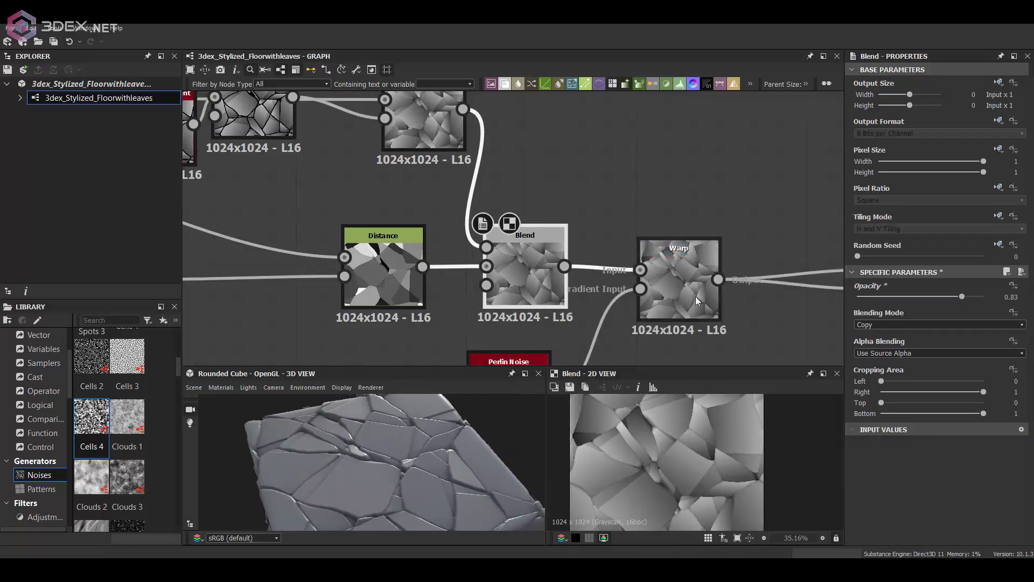
# Add a Slope Blur Grayscale node above the main chain and connect the Warp's output to its grayscale input
pyautogui.doubleClick(696, 296)
pyautogui.moveTo(697, 296); pyautogui.dragTo(424, 232, button='middle')
pyautogui.doubleClick(597, 239)
pyautogui.scroll(5, 712, 440)
pyautogui.moveTo(638, 239); pyautogui.dragTo(649, 215)
pyautogui.scroll(1, 475, 253)
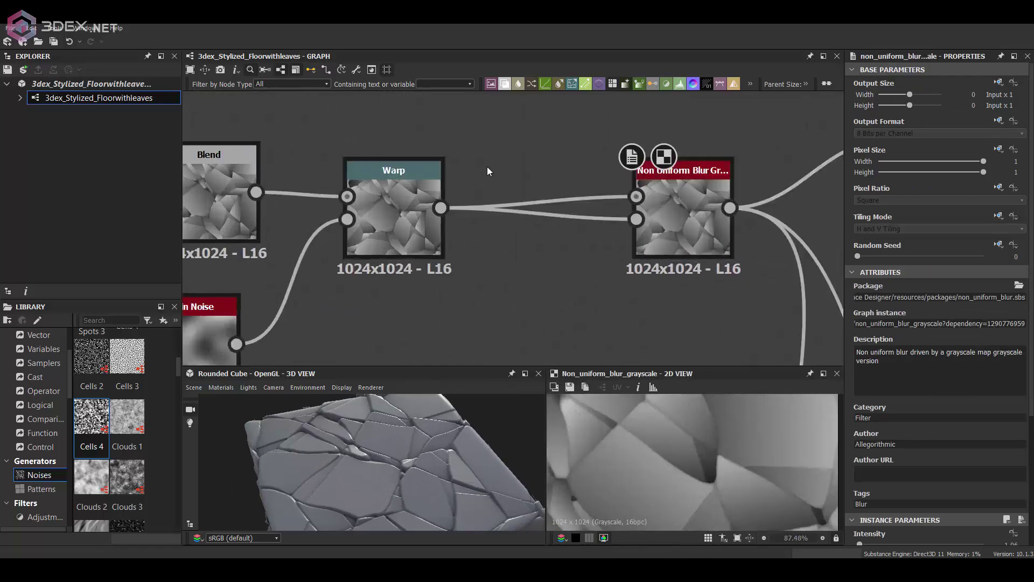
pyautogui.press('space')
pyautogui.write('slo')
pyautogui.click(528, 203)
pyautogui.moveTo(517, 189); pyautogui.dragTo(566, 155)
pyautogui.moveTo(443, 208); pyautogui.dragTo(500, 127)
# Feed a Perlin Noise into the Slope Blur Grayscale's slope input, with Samples 32, Intensity 1.43 and Mode Min
pyautogui.moveTo(521, 237); pyautogui.dragTo(592, 153)
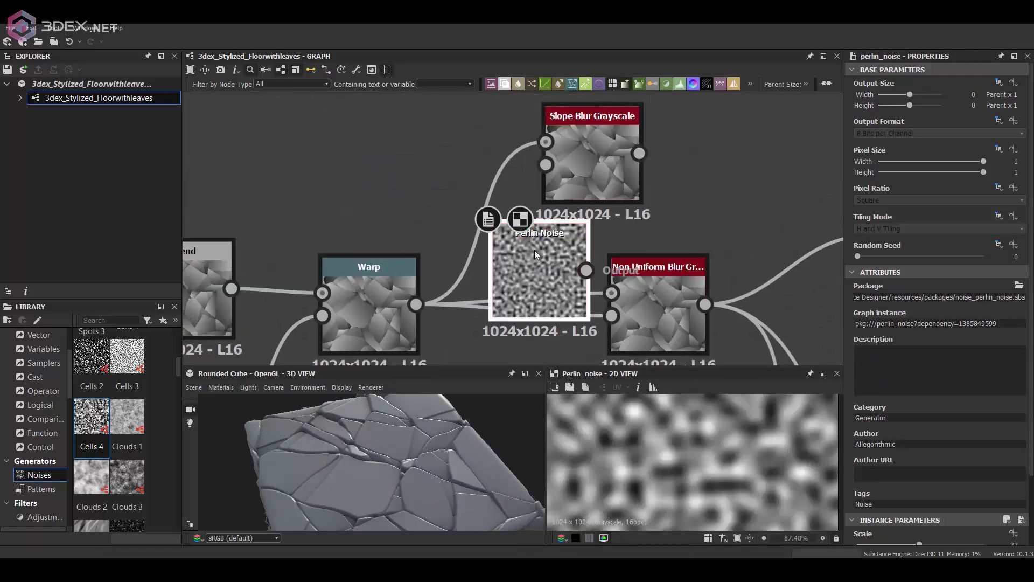
pyautogui.scroll(-3, 859, 503)
pyautogui.click(868, 494)
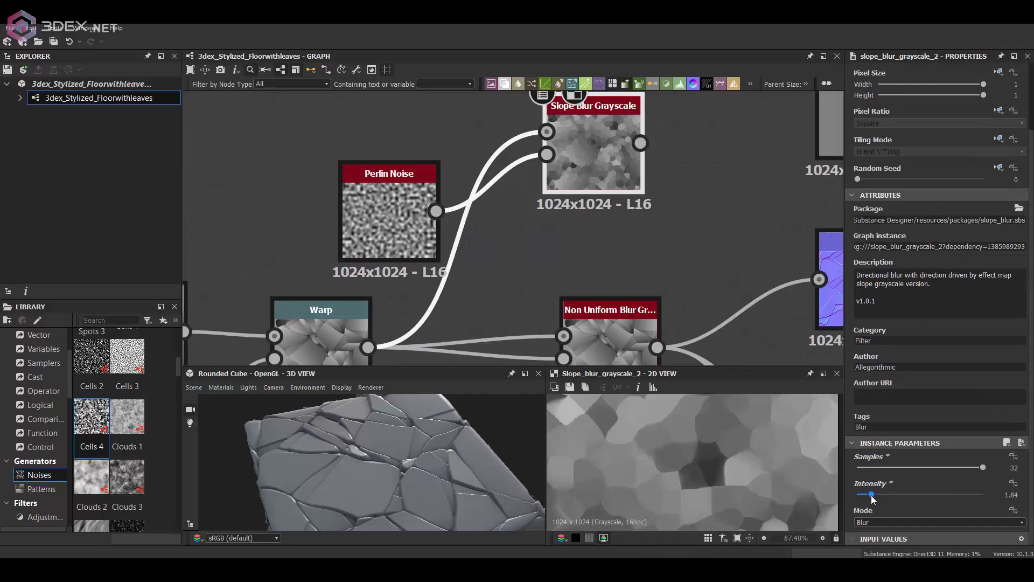
pyautogui.click(874, 522)
pyautogui.click(874, 538)
# Set the slope Perlin Noise's Scale to 19 and Disorder to 0.17
pyautogui.click(398, 215)
pyautogui.moveTo(920, 467); pyautogui.dragTo(878, 468)
pyautogui.scroll(-7, 681, 438)
pyautogui.scroll(4, 681, 439)
pyautogui.moveTo(858, 494); pyautogui.dragTo(896, 467)
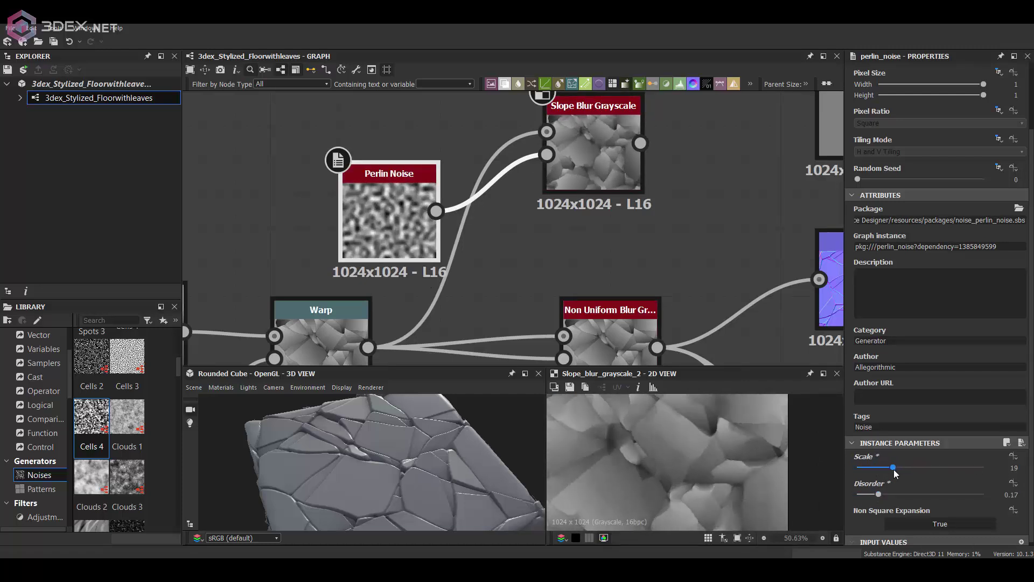
pyautogui.scroll(-2, 725, 468)
pyautogui.scroll(-2, 458, 205)
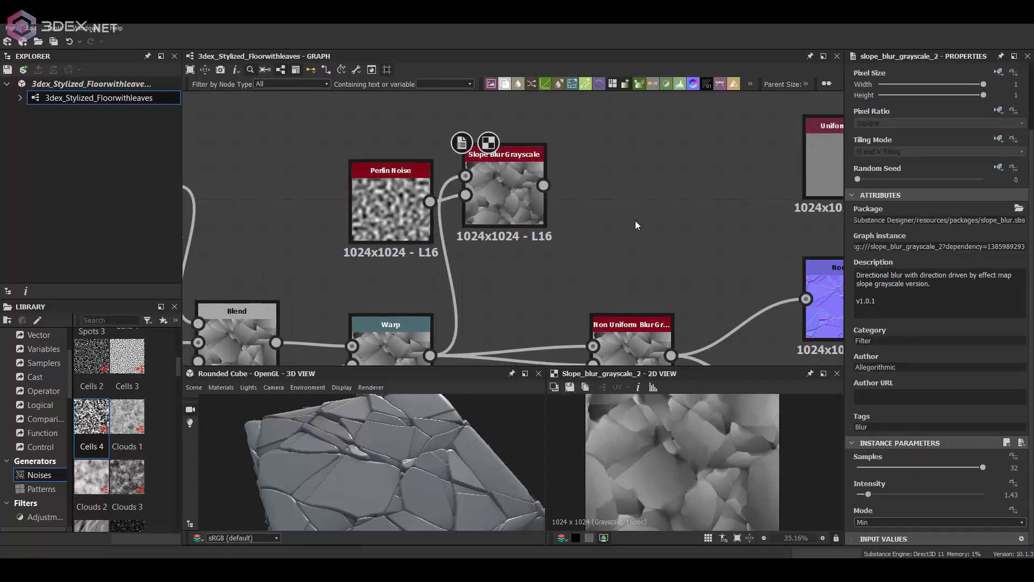
# Try a Histogram Scan after the Slope Blur Grayscale with Contrast 1 and a raised Position
pyautogui.press('space')
pyautogui.write('his')
pyautogui.click(699, 258)
pyautogui.click(906, 468)
pyautogui.moveTo(860, 494); pyautogui.dragTo(985, 494)
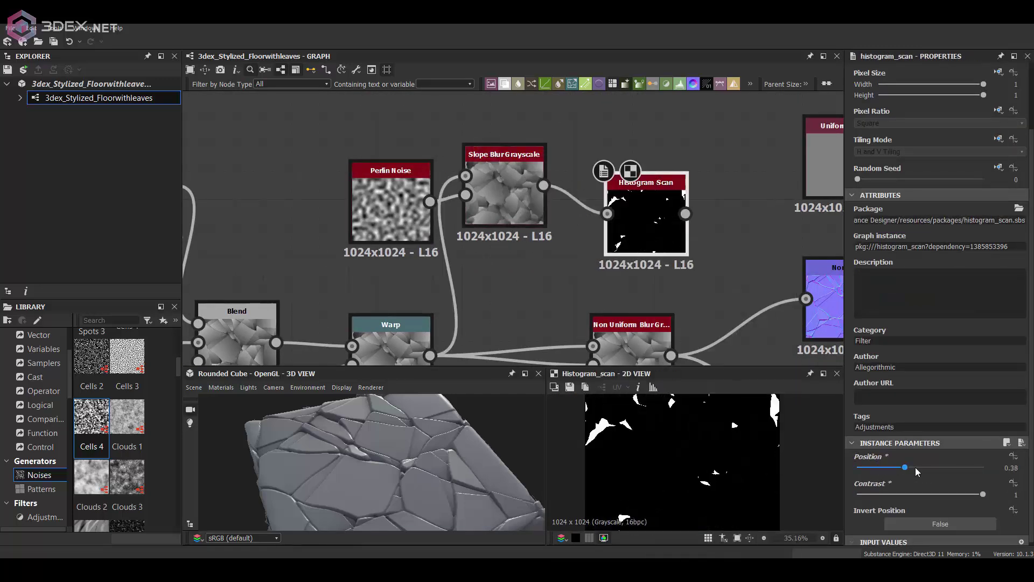
pyautogui.moveTo(916, 468); pyautogui.dragTo(935, 470)
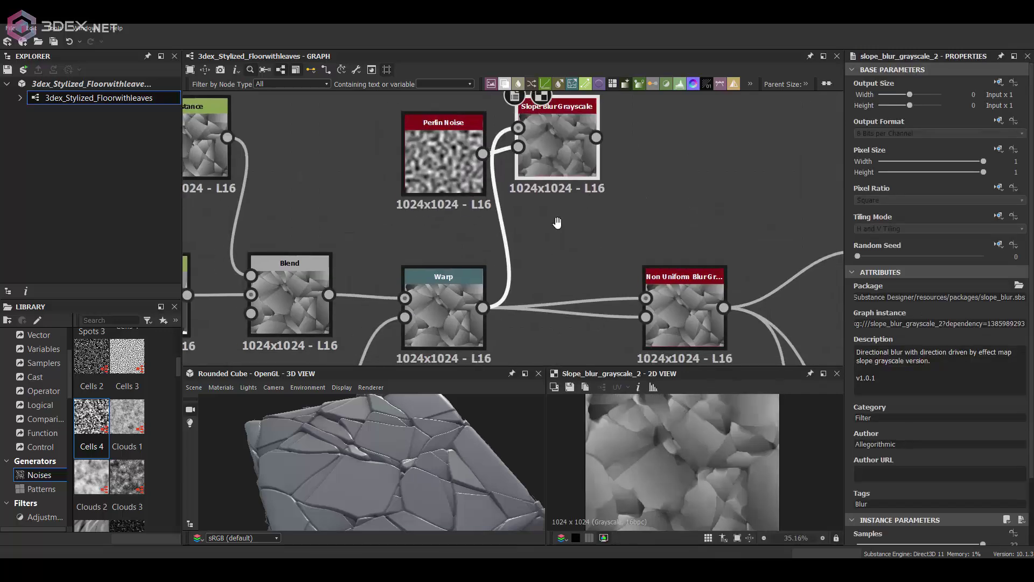
# Insert a Blend node after the Warp, feed the Slope Blur Grayscale into it and set its Opacity to 0.18
pyautogui.click(442, 294)
pyautogui.press('space')
pyautogui.write('bl')
pyautogui.press('Return')
pyautogui.scroll(-1, 558, 216)
pyautogui.moveTo(500, 282); pyautogui.dragTo(530, 133)
pyautogui.moveTo(596, 140); pyautogui.dragTo(591, 258)
pyautogui.scroll(1, 590, 238)
pyautogui.moveTo(880, 300); pyautogui.dragTo(873, 298)
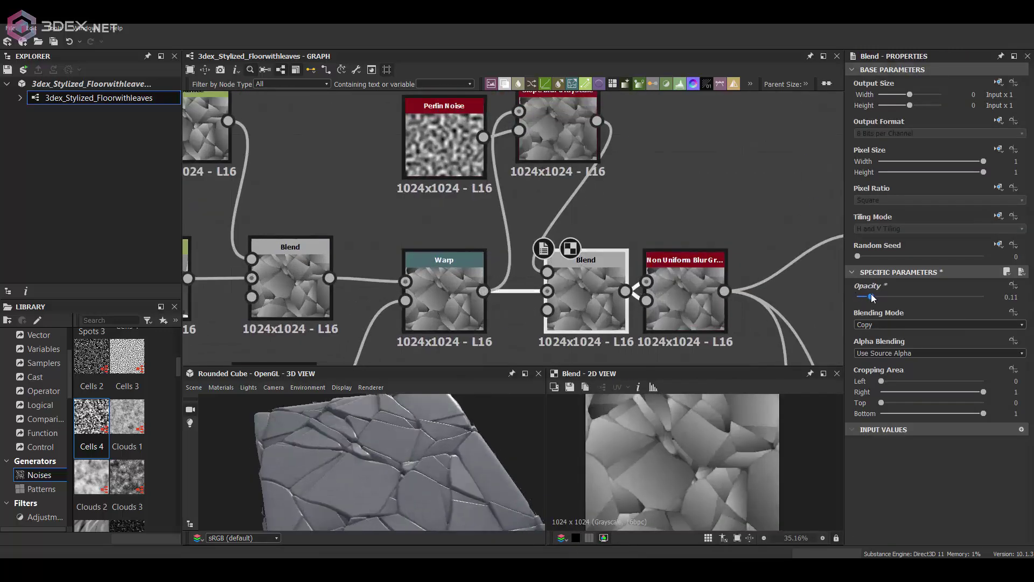
# Try different blending modes, including Screen, on the Slope Blur's Blend and return it to Copy
pyautogui.click(877, 326)
pyautogui.click(878, 345)
pyautogui.press('Down')
pyautogui.press('Down')
pyautogui.press('Down')
pyautogui.press('Down')
pyautogui.press('Down')
pyautogui.press('Down')
pyautogui.press('Down')
pyautogui.press('Down')
pyautogui.press('Down')
pyautogui.press('Down')
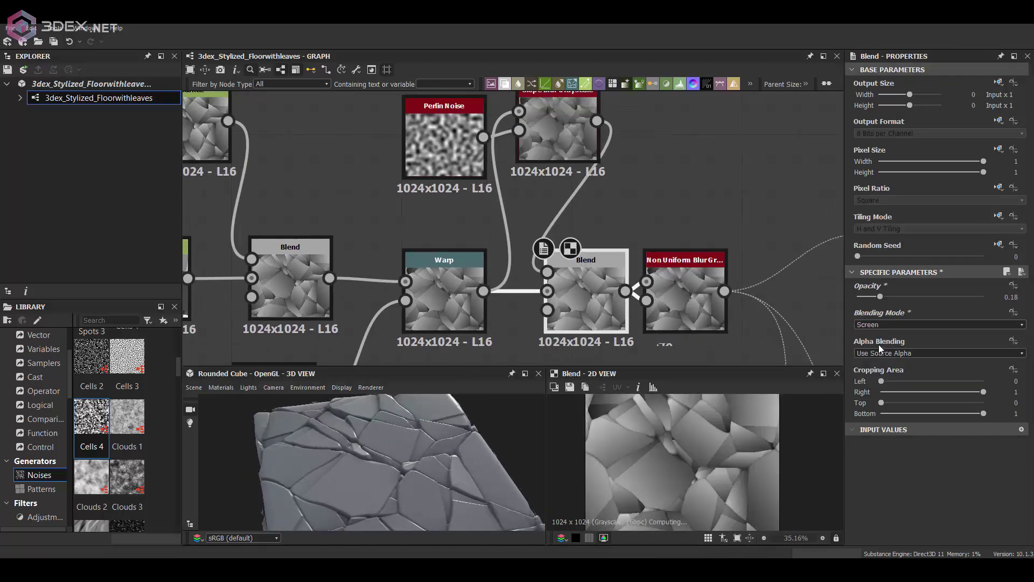
pyautogui.click(881, 325)
pyautogui.click(892, 371)
# Reposition the Slope Blur Grayscale and its Perlin Noise, and set the noise's Scale to 17
pyautogui.moveTo(561, 133); pyautogui.dragTo(560, 162)
pyautogui.moveTo(435, 144); pyautogui.dragTo(407, 157)
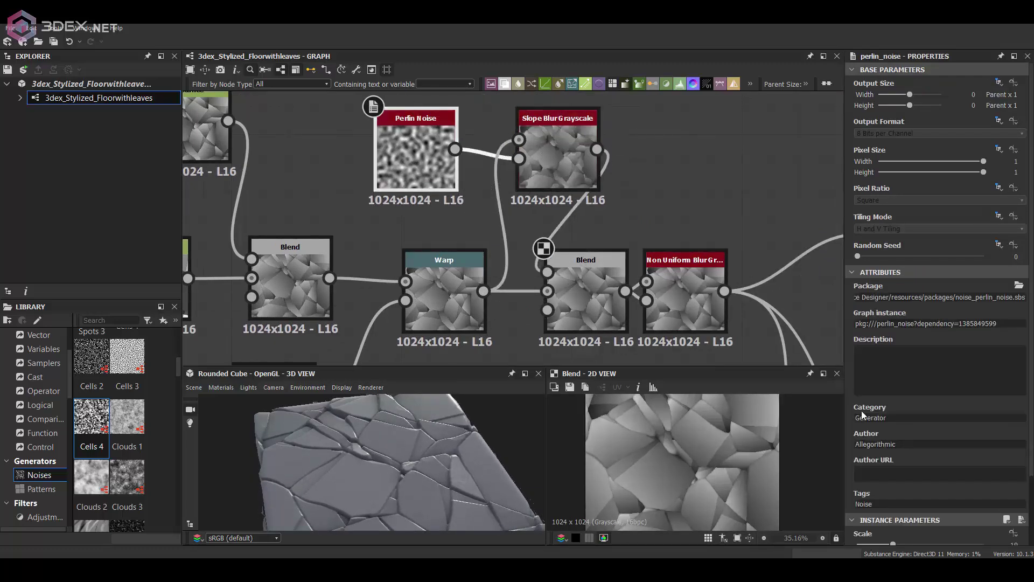
pyautogui.scroll(-2, 863, 414)
pyautogui.moveTo(890, 465); pyautogui.dragTo(927, 466)
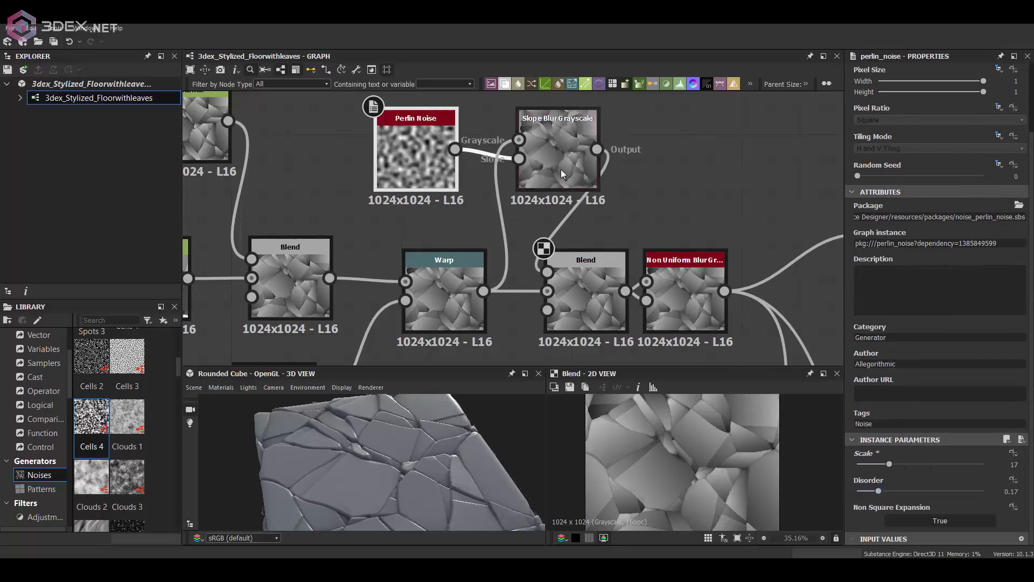
# Set the Slope Blur's Blend Opacity to 0.33 and change the 3D preview mesh to Plane (hi-res)
pyautogui.click(586, 260)
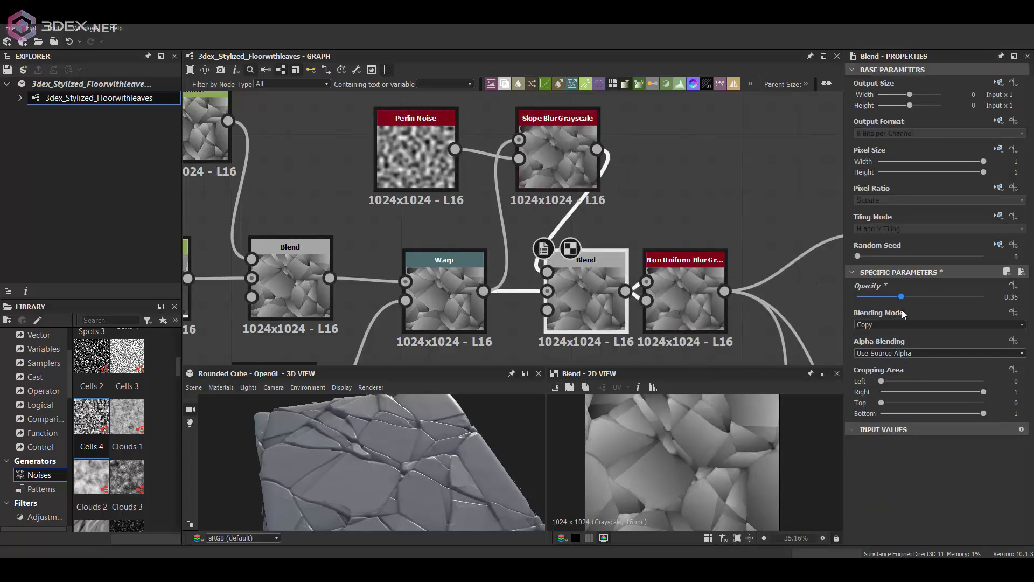
pyautogui.moveTo(502, 458); pyautogui.dragTo(432, 442)
pyautogui.click(194, 387)
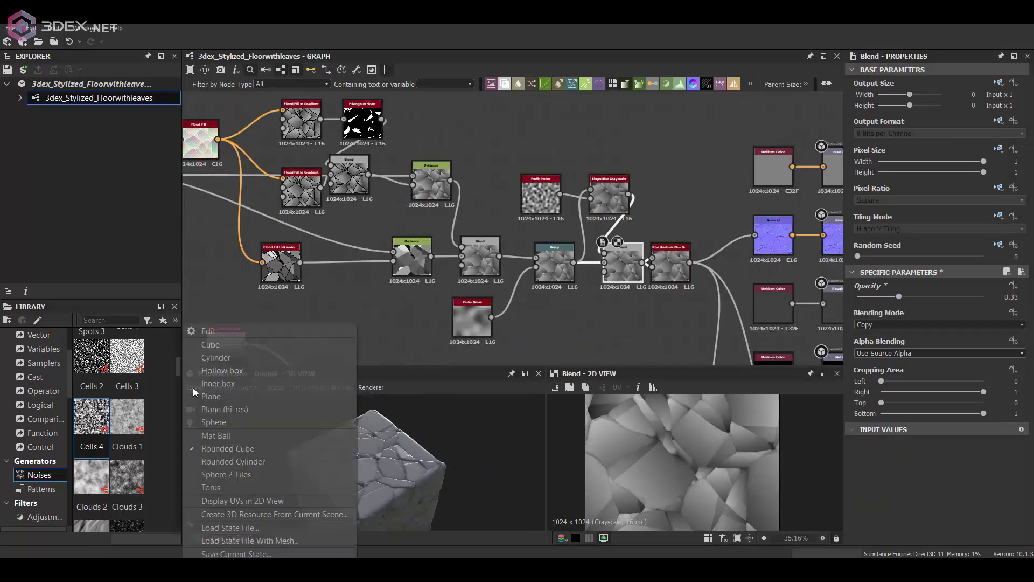
pyautogui.click(224, 410)
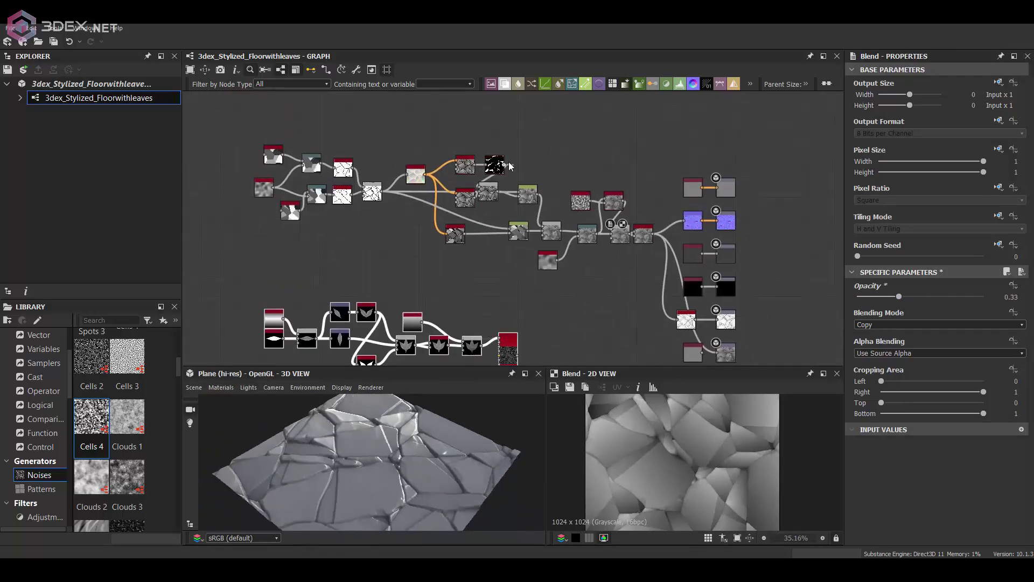
# Shift the whole stone node network away from the outputs and pull the unused Uniform Color off the Height output
pyautogui.moveTo(662, 280); pyautogui.dragTo(245, 135)
pyautogui.moveTo(642, 239); pyautogui.dragTo(547, 245)
pyautogui.scroll(2, 630, 235)
pyautogui.moveTo(631, 235); pyautogui.dragTo(565, 129, button='middle')
pyautogui.moveTo(653, 300); pyautogui.dragTo(545, 296)
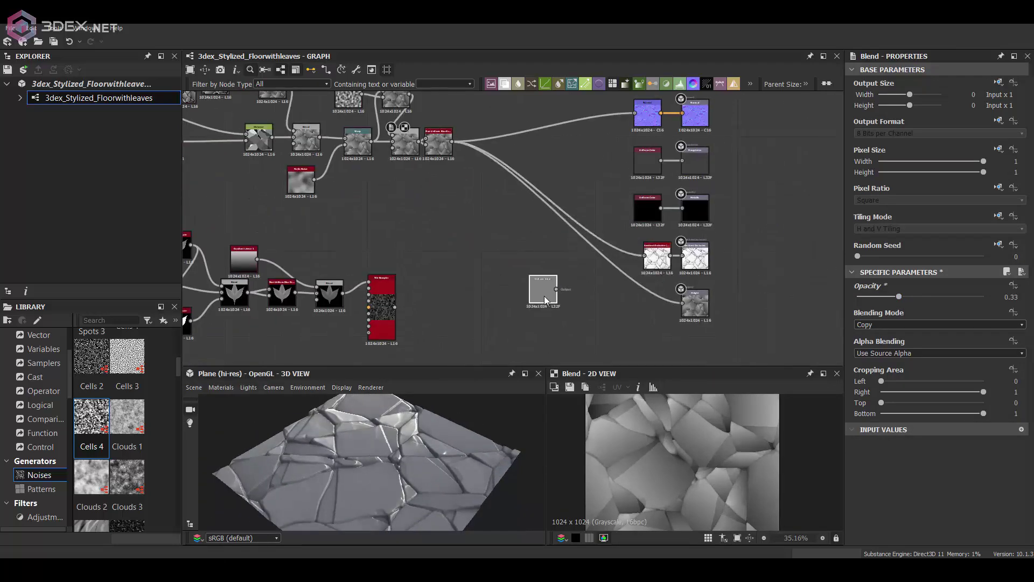
# Add a Curvature Smooth node fed by the Normal node
pyautogui.moveTo(620, 124); pyautogui.dragTo(621, 205, button='middle')
pyautogui.scroll(2, 631, 156)
pyautogui.rightClick(587, 164)
pyautogui.press('Escape')
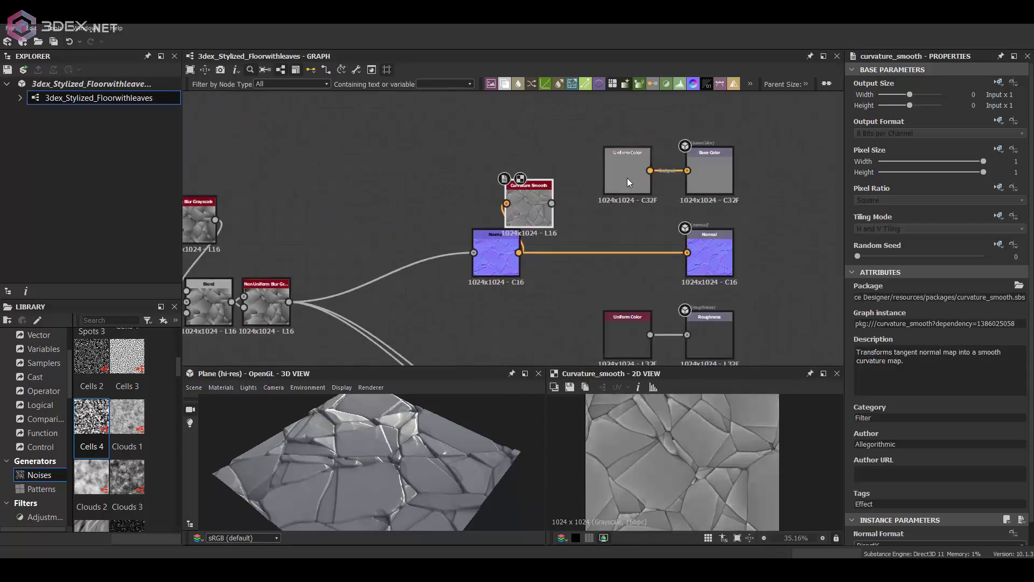
# Replace the Uniform Color on the Base Color output with a Gradient Map fed by the Curvature Smooth node
pyautogui.moveTo(627, 178); pyautogui.dragTo(590, 138)
pyautogui.press('Delete')
pyautogui.moveTo(538, 207); pyautogui.dragTo(548, 174)
pyautogui.click(602, 171)
pyautogui.press('space')
pyautogui.write('gra')
pyautogui.click(653, 216)
pyautogui.doubleClick(624, 175)
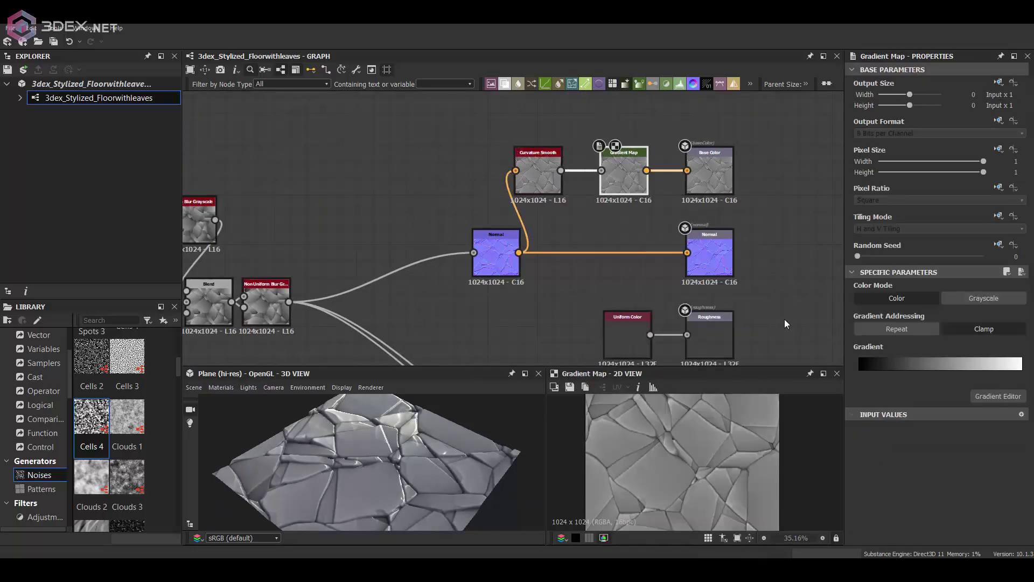
pyautogui.scroll(-2, 401, 458)
pyautogui.moveTo(412, 469); pyautogui.dragTo(412, 477)
pyautogui.moveTo(484, 258); pyautogui.dragTo(529, 282, button='middle')
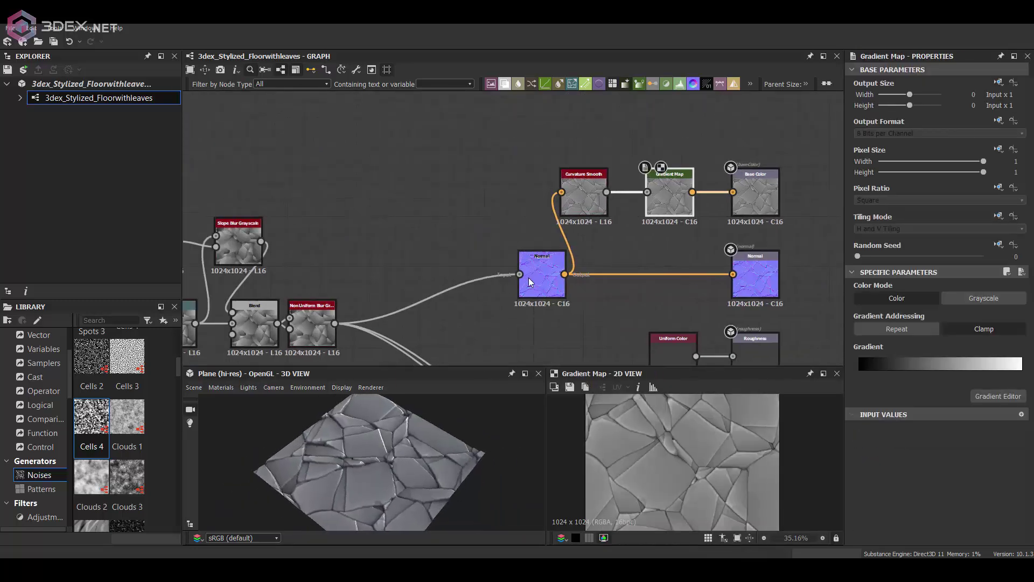
# Insert a Blend between Curvature Smooth and the Gradient Map, using the stone height Blend that precedes the Warp as its second input
pyautogui.moveTo(528, 282); pyautogui.dragTo(496, 298)
pyautogui.moveTo(585, 197); pyautogui.dragTo(510, 196)
pyautogui.scroll(-2, 354, 201)
pyautogui.moveTo(354, 201); pyautogui.dragTo(532, 193, button='middle')
pyautogui.moveTo(413, 206); pyautogui.dragTo(473, 196, button='middle')
pyautogui.doubleClick(348, 267)
pyautogui.moveTo(547, 204); pyautogui.dragTo(476, 214, button='middle')
pyautogui.moveTo(631, 187); pyautogui.dragTo(661, 179)
pyautogui.click(661, 187)
pyautogui.press('space')
pyautogui.write('bl')
pyautogui.click(704, 202)
# Set the curvature Blend's Blending Mode to Multiply and its Opacity to 0.46
pyautogui.click(882, 324)
pyautogui.click(879, 345)
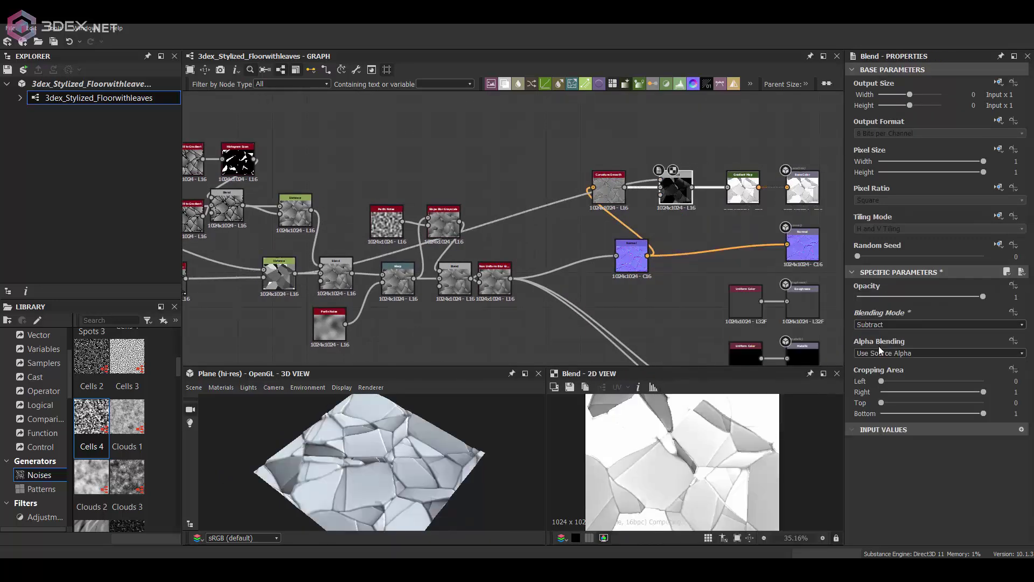
pyautogui.click(881, 324)
pyautogui.click(897, 361)
pyautogui.moveTo(920, 297)
pyautogui.mouseDown()
pyautogui.moveTo(902, 302)
pyautogui.moveTo(915, 303)
pyautogui.mouseUp()
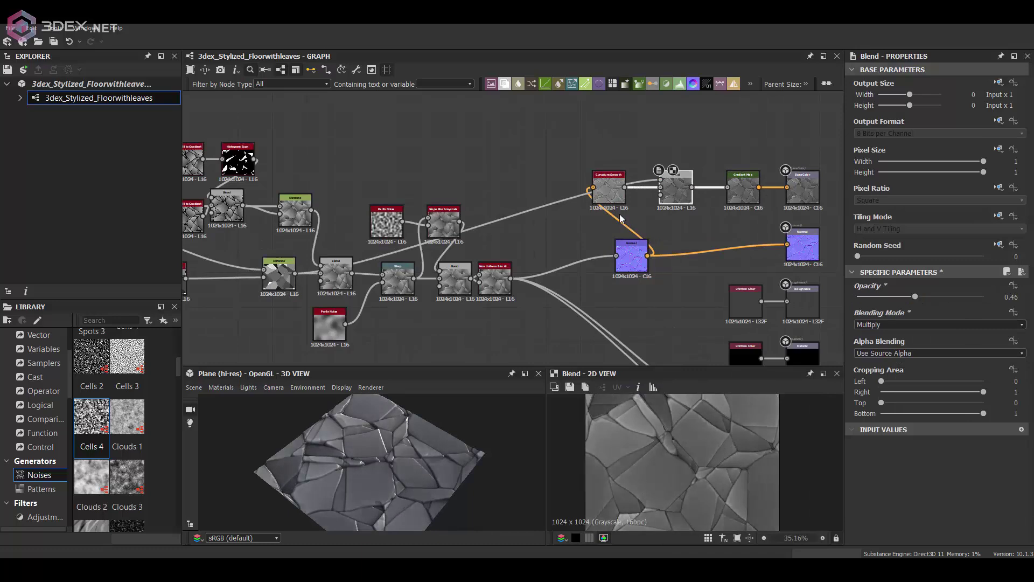
pyautogui.doubleClick(677, 190)
pyautogui.scroll(2, 676, 190)
pyautogui.moveTo(676, 190); pyautogui.dragTo(586, 194, button='middle')
# Edit the stone Gradient Map so its end key is light gray and its start key is dark blue
pyautogui.doubleClick(682, 192)
pyautogui.doubleClick(1023, 372)
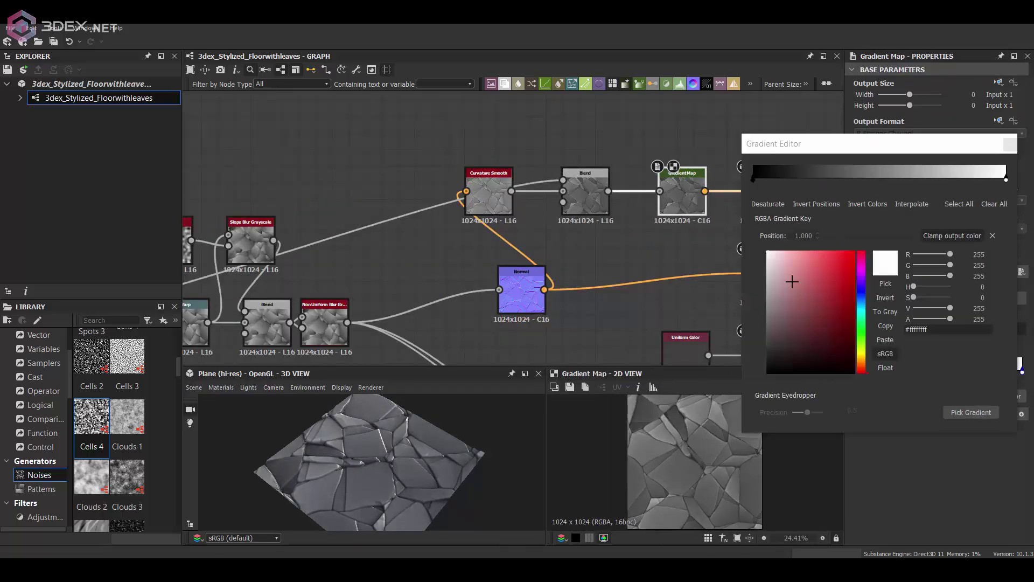
pyautogui.moveTo(771, 281); pyautogui.dragTo(768, 272)
pyautogui.click(753, 178)
pyautogui.moveTo(862, 293); pyautogui.dragTo(861, 304)
pyautogui.click(807, 355)
pyautogui.moveTo(807, 355); pyautogui.dragTo(823, 349)
# Add intermediate keys to the stone gradient, including muted blues at 0.300 and 0.526 and a muted teal at 0.336
pyautogui.click(863, 177)
pyautogui.click(789, 302)
pyautogui.click(829, 177)
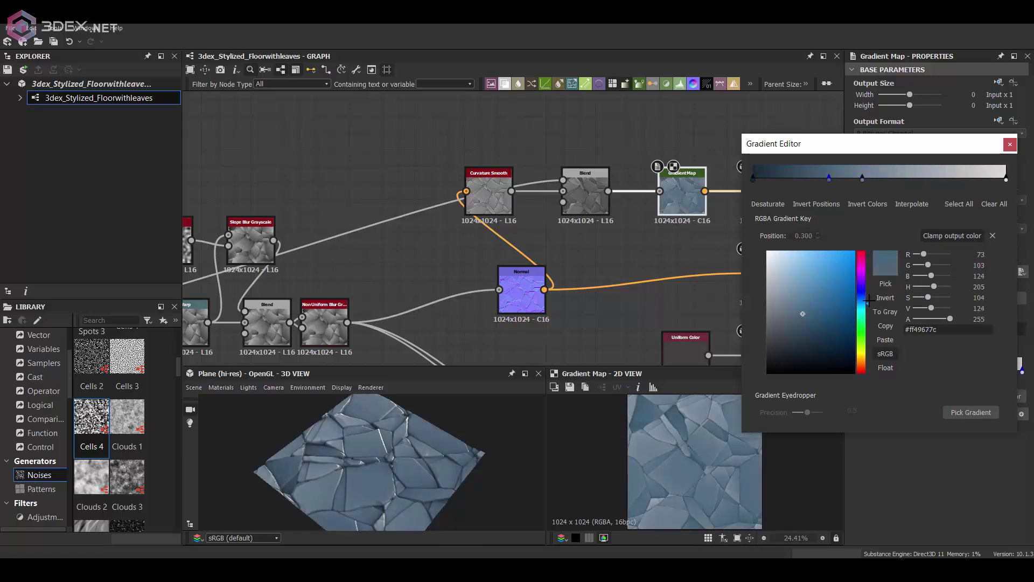
pyautogui.moveTo(867, 300)
pyautogui.mouseDown()
pyautogui.moveTo(865, 291)
pyautogui.moveTo(869, 305)
pyautogui.mouseUp()
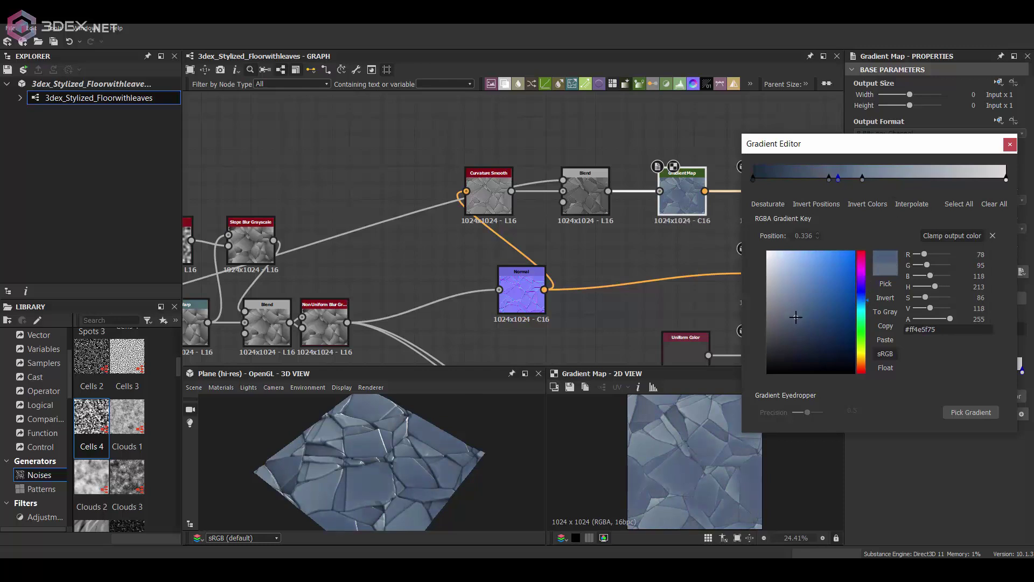
pyautogui.click(865, 308)
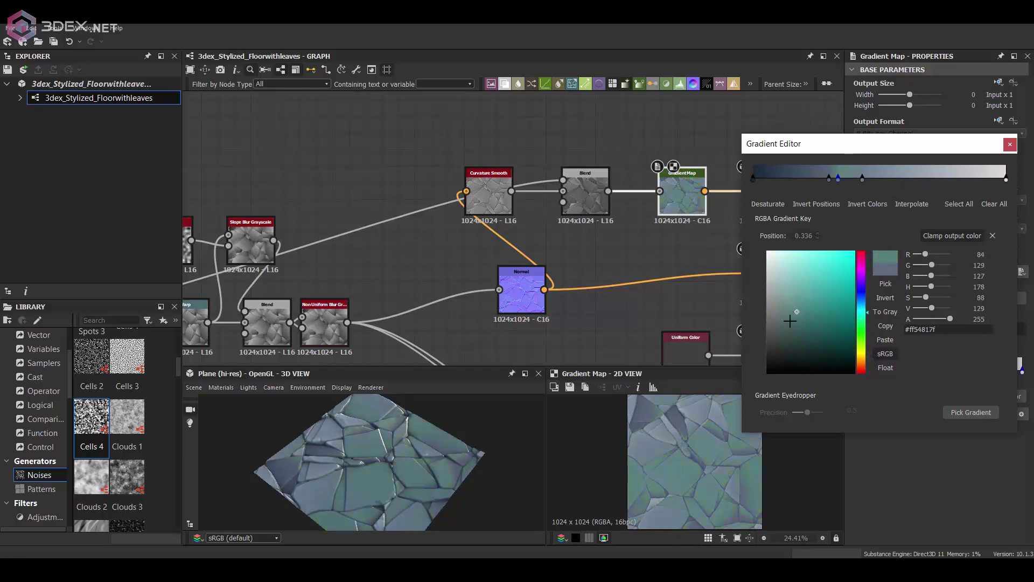
pyautogui.click(887, 174)
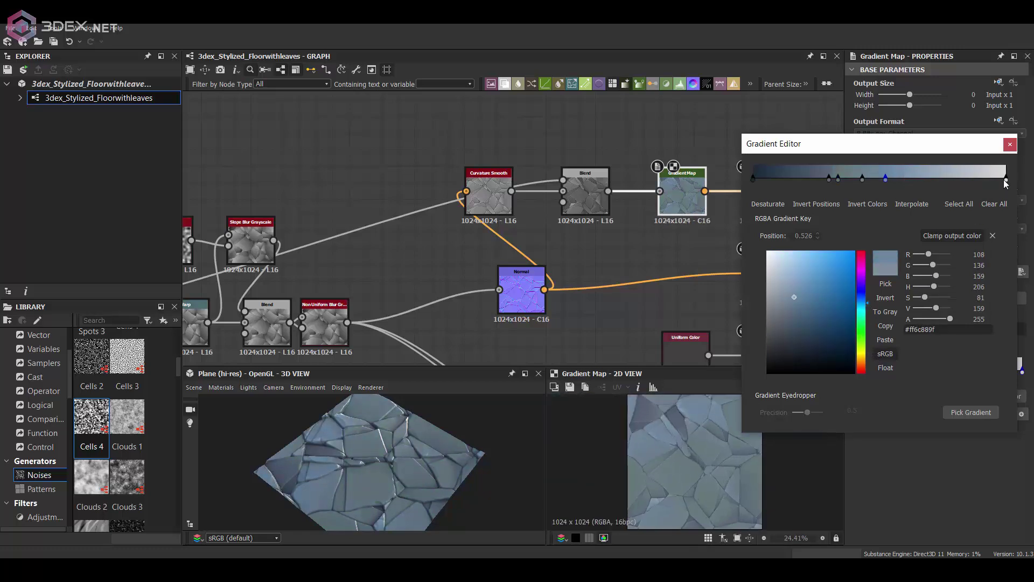
pyautogui.click(933, 178)
pyautogui.moveTo(886, 179); pyautogui.dragTo(857, 178)
# Compare the Curvature Smooth output with the stone Gradient Map and examine the coloring on the 3D plane
pyautogui.scroll(3, 674, 437)
pyautogui.doubleClick(480, 194)
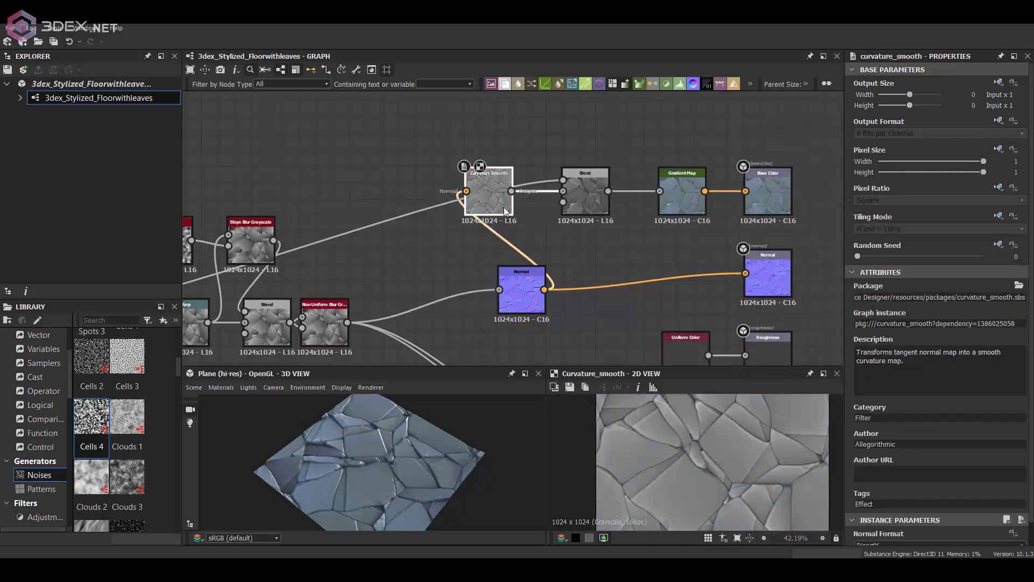
pyautogui.doubleClick(682, 197)
pyautogui.doubleClick(488, 197)
pyautogui.doubleClick(682, 197)
pyautogui.scroll(-4, 754, 447)
pyautogui.moveTo(715, 445); pyautogui.dragTo(675, 433, button='middle')
pyautogui.moveTo(405, 458); pyautogui.dragTo(377, 458)
# Lighten the gray of the Uniform Color feeding the Roughness output and check the plane's shine
pyautogui.moveTo(711, 208); pyautogui.dragTo(697, 142, button='middle')
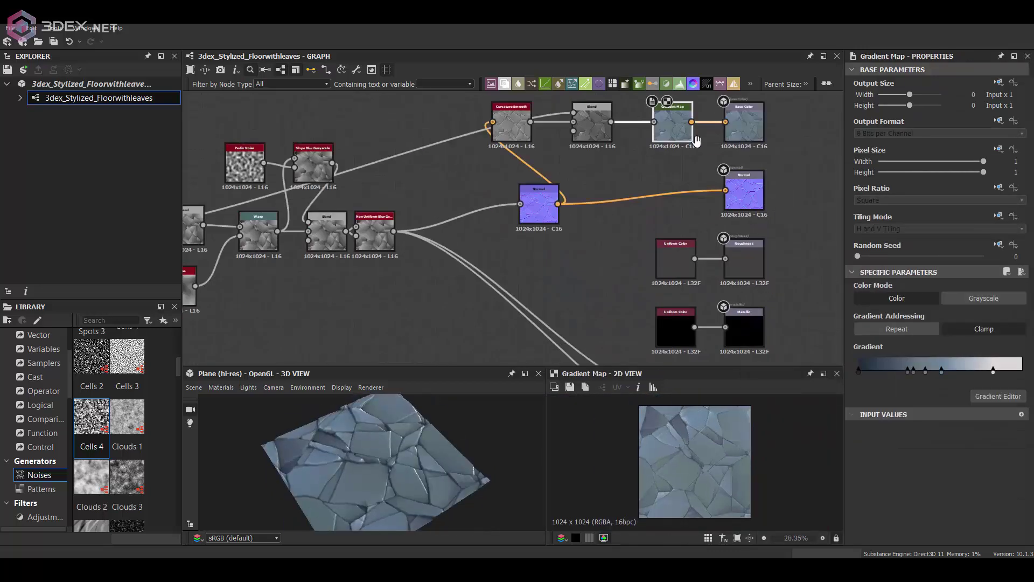
pyautogui.scroll(1, 676, 275)
pyautogui.click(684, 260)
pyautogui.moveTo(942, 330); pyautogui.dragTo(932, 331)
pyautogui.scroll(-2, 428, 449)
pyautogui.scroll(3, 429, 450)
pyautogui.moveTo(429, 449)
pyautogui.mouseDown()
pyautogui.moveTo(451, 449)
pyautogui.moveTo(415, 442)
pyautogui.moveTo(416, 472)
pyautogui.moveTo(414, 441)
pyautogui.mouseUp()
pyautogui.scroll(-5, 514, 228)
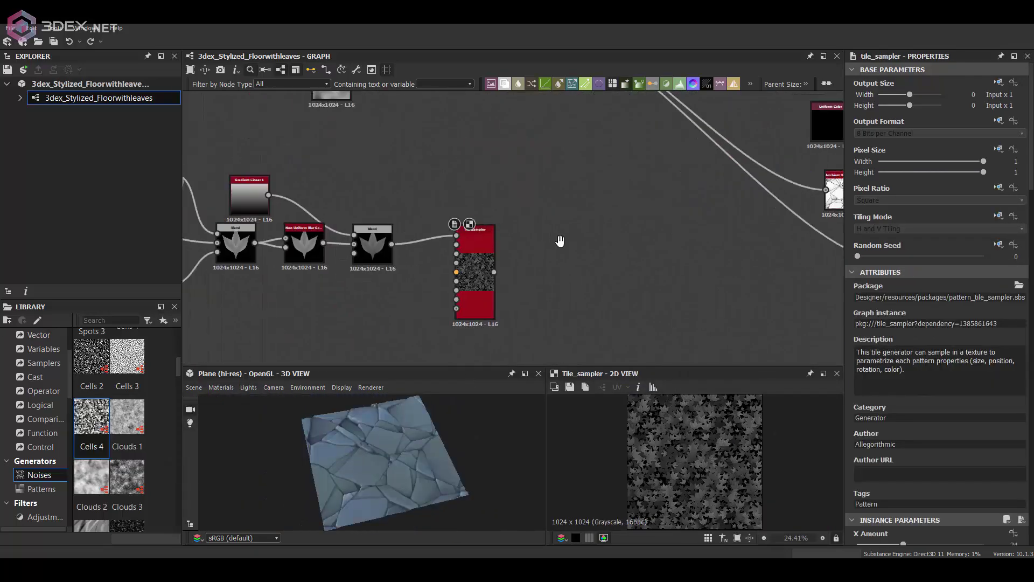
# Feed the stone mask into the leaf Tile Sampler's Scale Map Input and set Scale Map Multiplier to 1
pyautogui.moveTo(560, 241); pyautogui.dragTo(644, 306, button='middle')
pyautogui.scroll(-3, 643, 305)
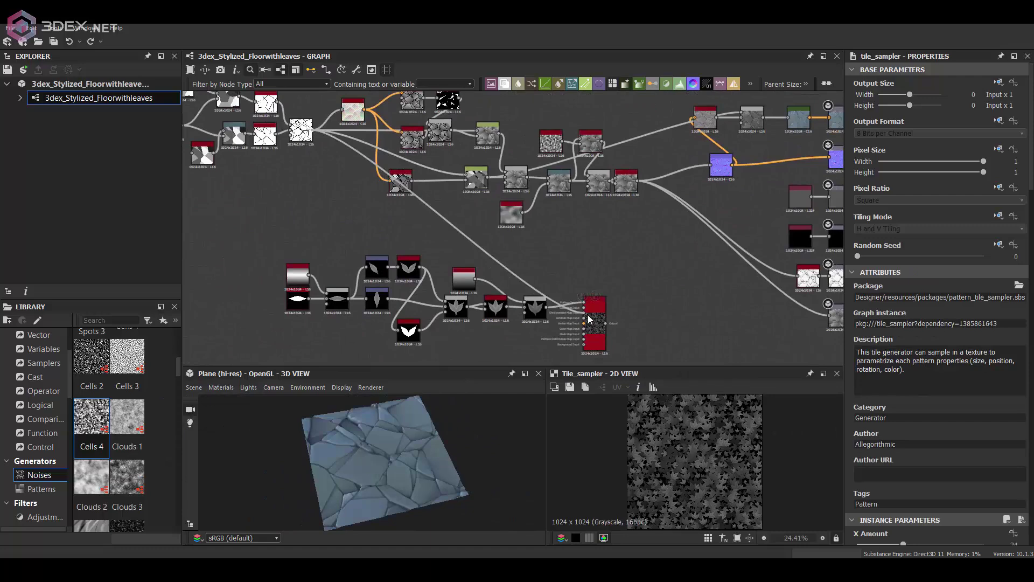
pyautogui.scroll(5, 592, 313)
pyautogui.scroll(-10, 933, 424)
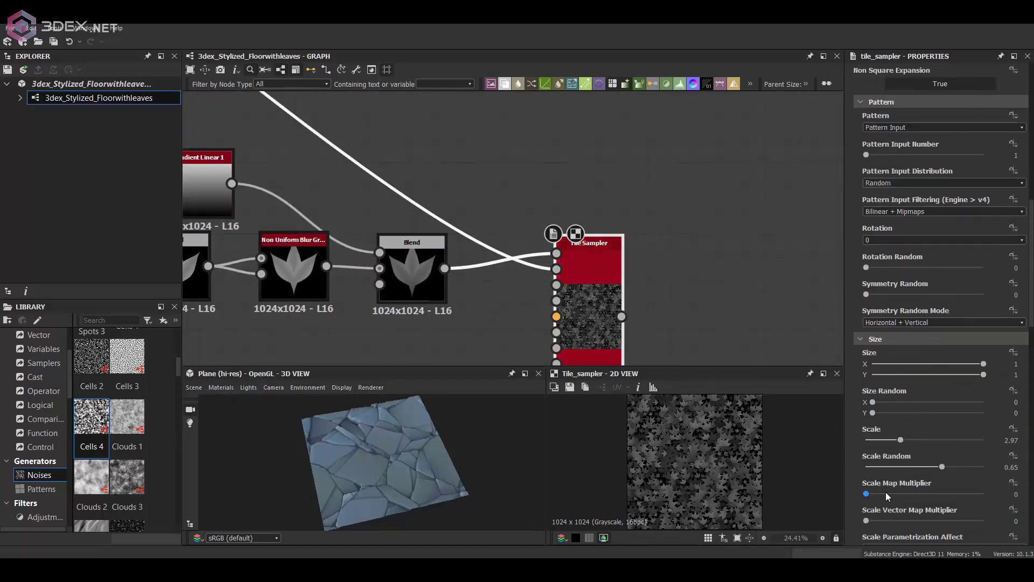
pyautogui.scroll(-5, 628, 331)
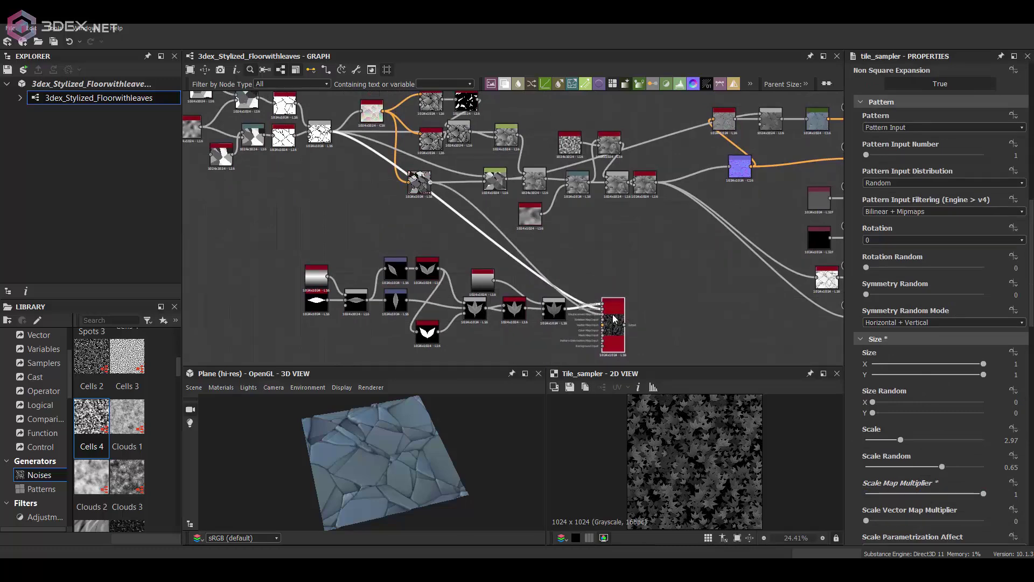
# Connect Flood Fill to Random Grayscale to the Tile Sampler's Displacement Map Input and set Displacement Map Intensity to 1
pyautogui.scroll(5, 604, 317)
pyautogui.scroll(-10, 920, 387)
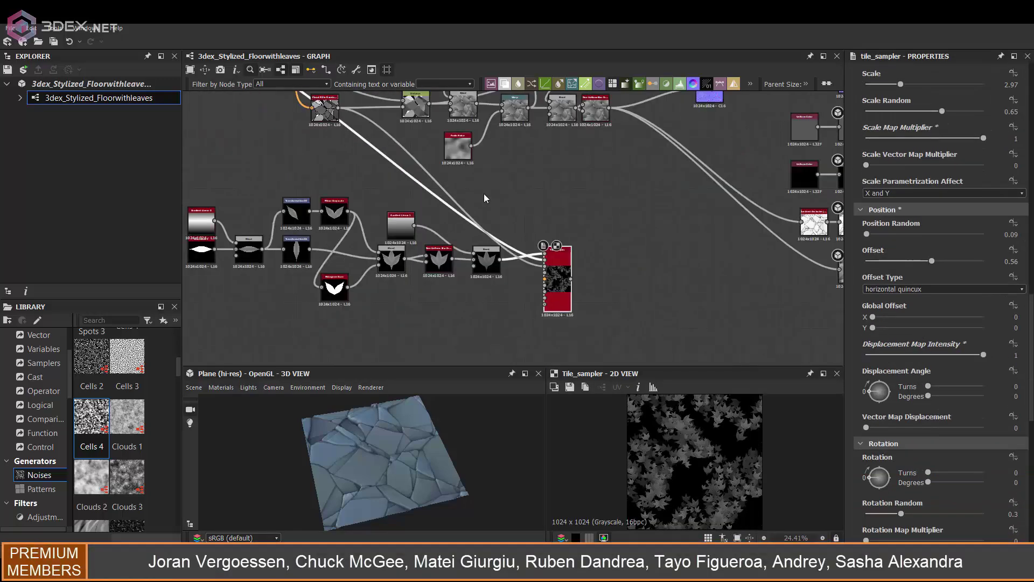
pyautogui.scroll(-3, 611, 294)
pyautogui.moveTo(611, 291); pyautogui.dragTo(601, 296)
pyautogui.doubleClick(381, 140)
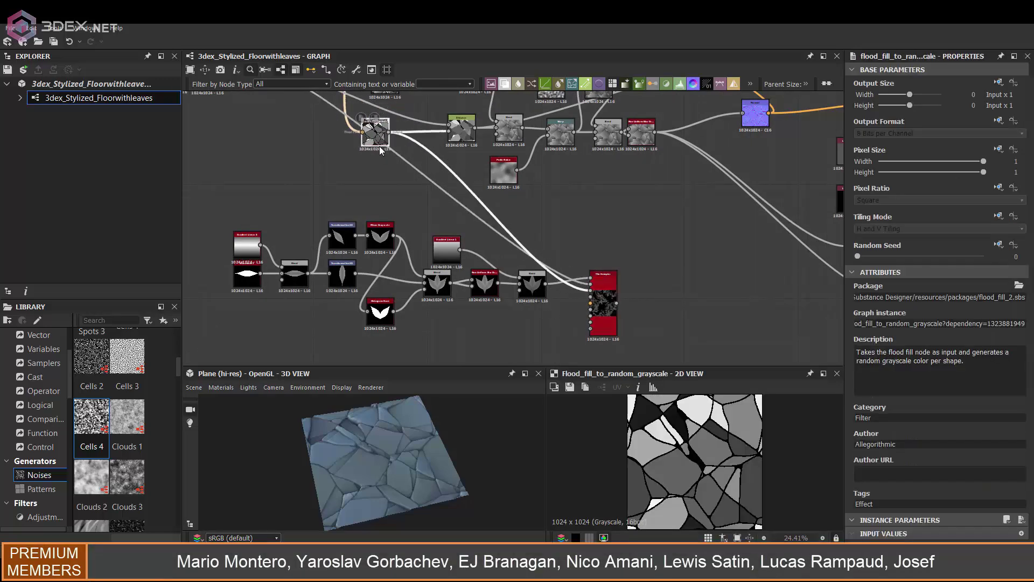
pyautogui.click(601, 285)
pyautogui.scroll(5, 593, 291)
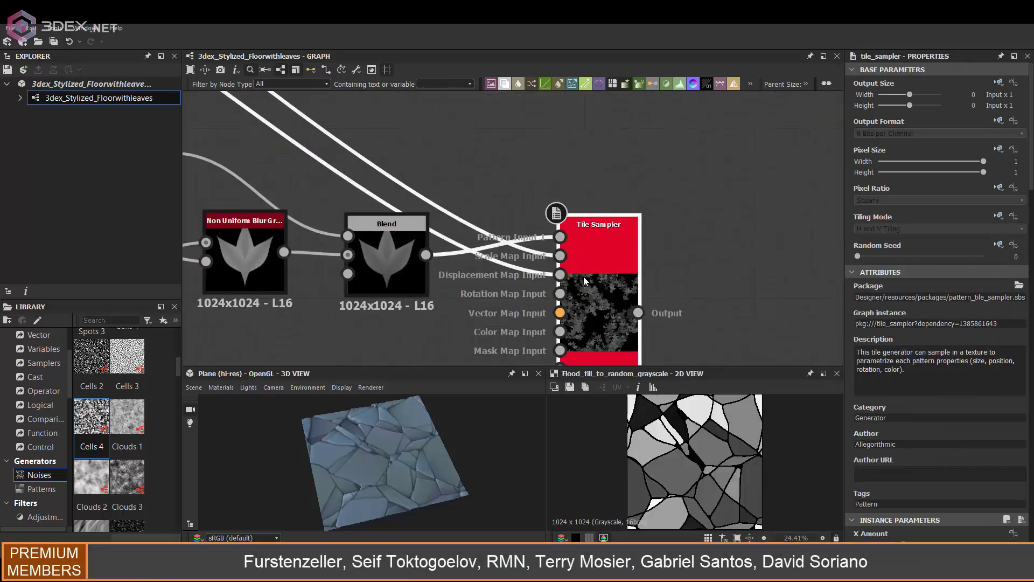
# Set the Tile Sampler's Displacement Map Intensity to 0.35 and its Displacement Angle to 98 degrees
pyautogui.doubleClick(567, 280)
pyautogui.scroll(-15, 895, 362)
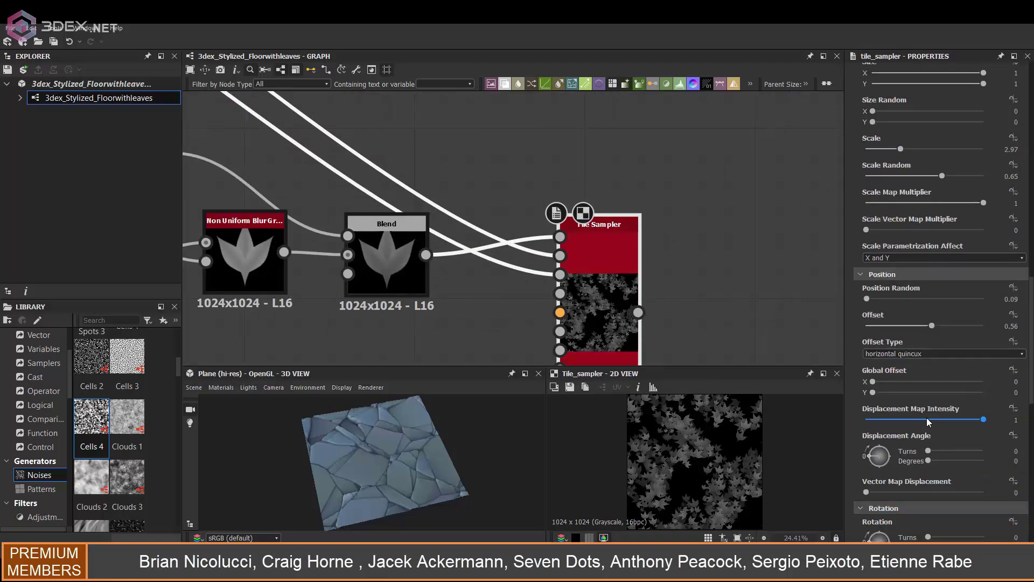
pyautogui.moveTo(851, 422); pyautogui.dragTo(903, 420)
pyautogui.moveTo(870, 456); pyautogui.dragTo(907, 420)
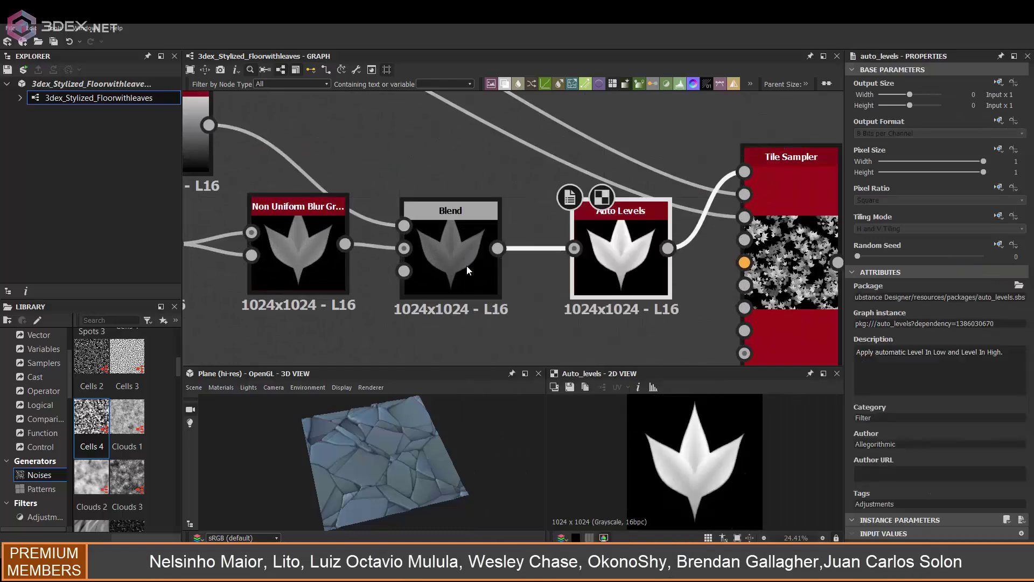
# Place an Auto Levels node between the final leaf Blend and the Tile Sampler, and inspect the scattered leaves
pyautogui.moveTo(622, 232); pyautogui.dragTo(586, 232)
pyautogui.moveTo(717, 232); pyautogui.dragTo(604, 231, button='middle')
pyautogui.doubleClick(677, 232)
pyautogui.scroll(5, 759, 458)
pyautogui.scroll(-6, 442, 205)
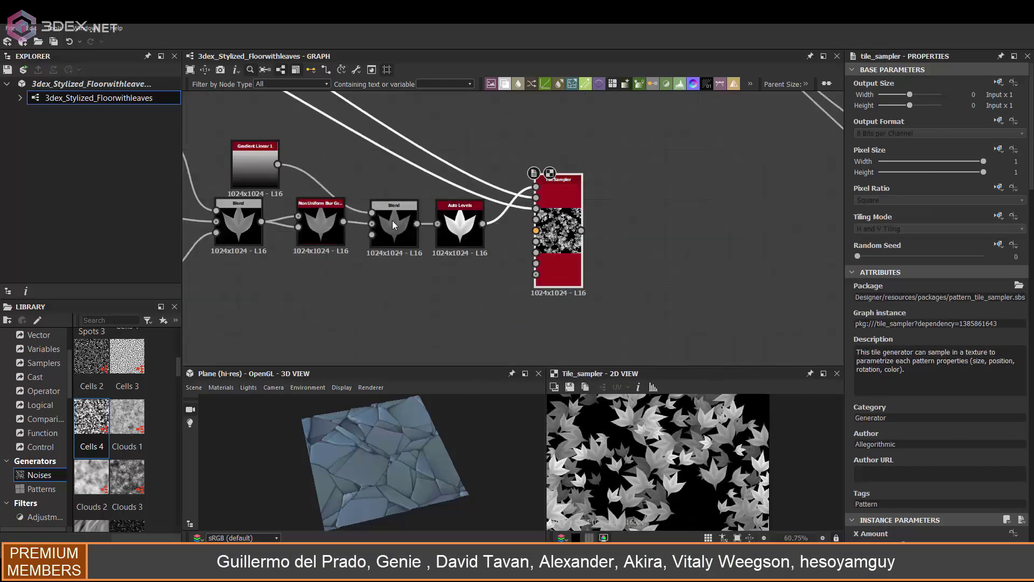
# Add a Height Blend node after the stone network's final Non Uniform Blur Grayscale
pyautogui.moveTo(393, 221); pyautogui.dragTo(412, 320, button='middle')
pyautogui.moveTo(492, 188); pyautogui.dragTo(518, 218)
pyautogui.press('space')
pyautogui.write('h')
pyautogui.click(569, 260)
pyautogui.doubleClick(584, 208)
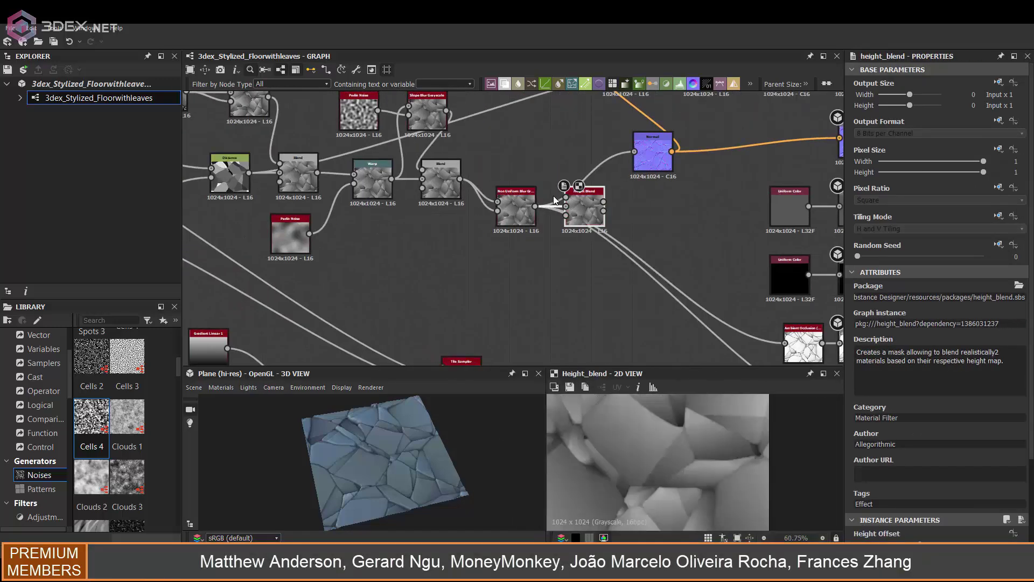
# Feed the leaf Tile Sampler and the stone height into the Height Blend, with its blended height driving the Normal node
pyautogui.moveTo(584, 208); pyautogui.dragTo(571, 317)
pyautogui.scroll(3, 487, 328)
pyautogui.moveTo(485, 335); pyautogui.dragTo(609, 168)
pyautogui.moveTo(608, 169); pyautogui.dragTo(522, 246, button='middle')
pyautogui.scroll(-3, 569, 188)
pyautogui.moveTo(568, 250); pyautogui.dragTo(588, 111)
pyautogui.moveTo(652, 254); pyautogui.dragTo(586, 192, button='middle')
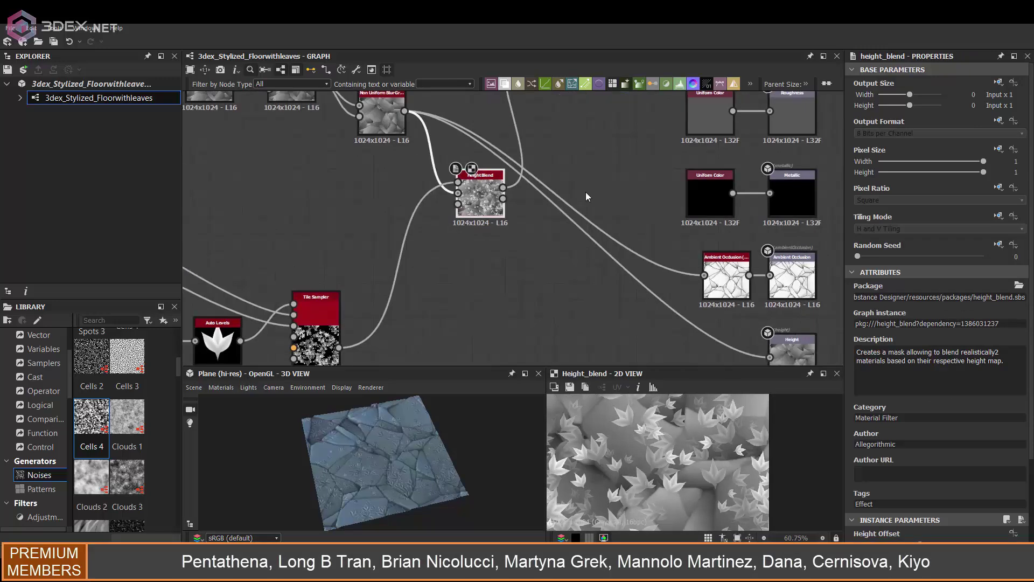
# Connect the Height Blend's blended height to the Ambient Occlusion node and inspect the leaves on the plane
pyautogui.moveTo(504, 189); pyautogui.dragTo(705, 276)
pyautogui.moveTo(485, 213); pyautogui.dragTo(478, 228)
pyautogui.scroll(5, 395, 448)
pyautogui.moveTo(395, 448)
pyautogui.mouseDown()
pyautogui.moveTo(384, 444)
pyautogui.moveTo(399, 429)
pyautogui.mouseUp()
pyautogui.scroll(-2, 398, 430)
pyautogui.scroll(1, 399, 430)
pyautogui.scroll(-4, 410, 269)
# Set the leaf Tile Sampler's Color Random to 0.3
pyautogui.moveTo(258, 264); pyautogui.dragTo(454, 222, button='middle')
pyautogui.scroll(3, 528, 236)
pyautogui.click(695, 285)
pyautogui.scroll(-15, 953, 413)
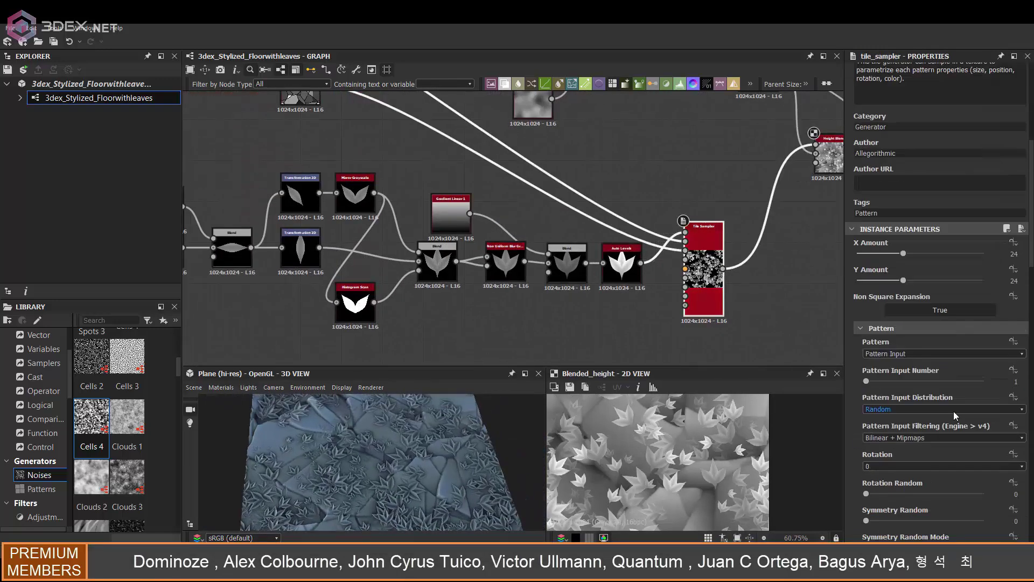
pyautogui.scroll(-3, 936, 420)
pyautogui.moveTo(923, 410); pyautogui.dragTo(903, 410)
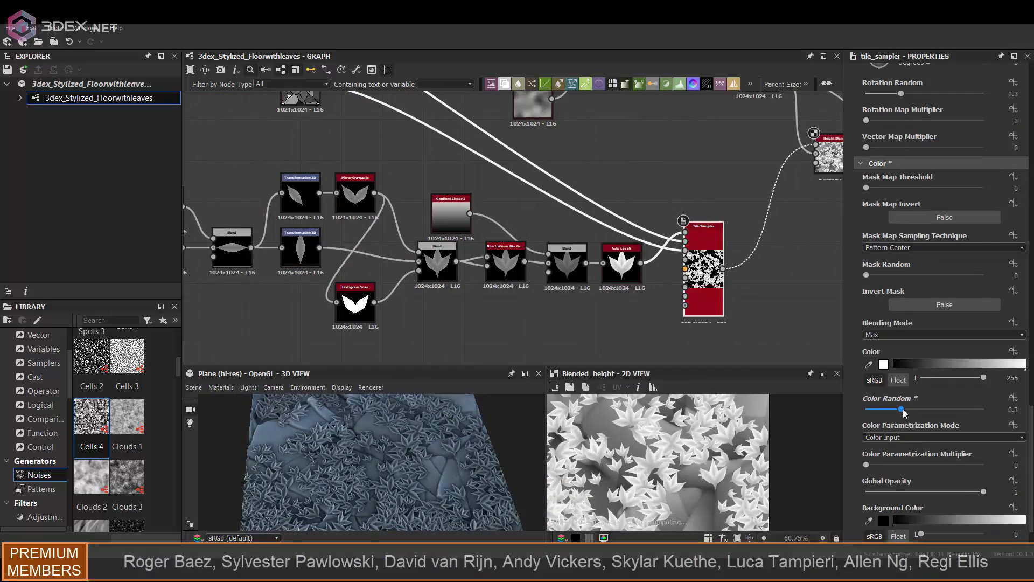
# Lower the Opacity of the Blend that shapes the single leaf and check the leaves on the plane
pyautogui.moveTo(334, 269); pyautogui.dragTo(534, 263, button='middle')
pyautogui.click(433, 254)
pyautogui.moveTo(911, 297)
pyautogui.mouseDown()
pyautogui.moveTo(874, 297)
pyautogui.moveTo(897, 297)
pyautogui.mouseUp()
pyautogui.scroll(3, 414, 430)
pyautogui.scroll(-4, 410, 432)
pyautogui.moveTo(411, 432); pyautogui.dragTo(385, 432)
pyautogui.moveTo(550, 241); pyautogui.dragTo(558, 264, button='middle')
# Add a second Gradient Map for the leaves and feed it from the Curvature Smooth node
pyautogui.scroll(-3, 531, 235)
pyautogui.scroll(3, 458, 139)
pyautogui.click(458, 139)
pyautogui.doubleClick(458, 139)
pyautogui.scroll(2, 558, 264)
pyautogui.press('g')
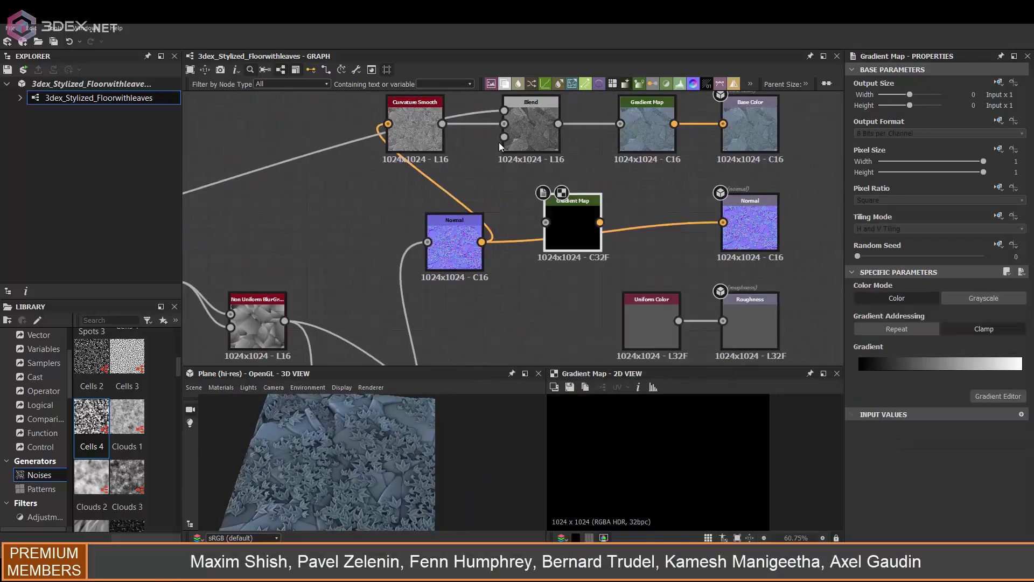
pyautogui.moveTo(443, 124); pyautogui.dragTo(526, 202)
# Color the leaf gradient from dark red through an orange middle key to yellow
pyautogui.click(1022, 367)
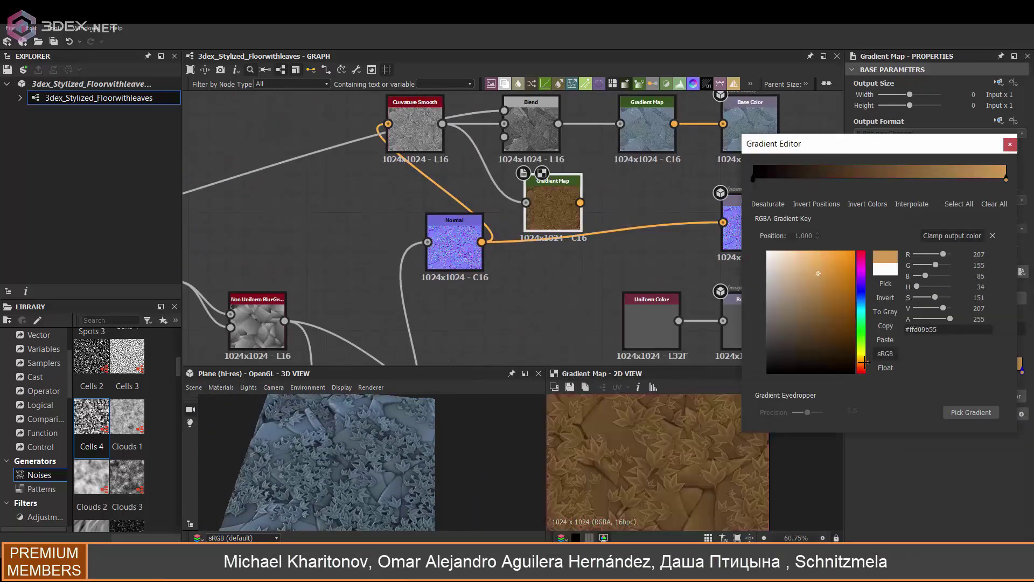
pyautogui.click(1007, 179)
pyautogui.click(867, 354)
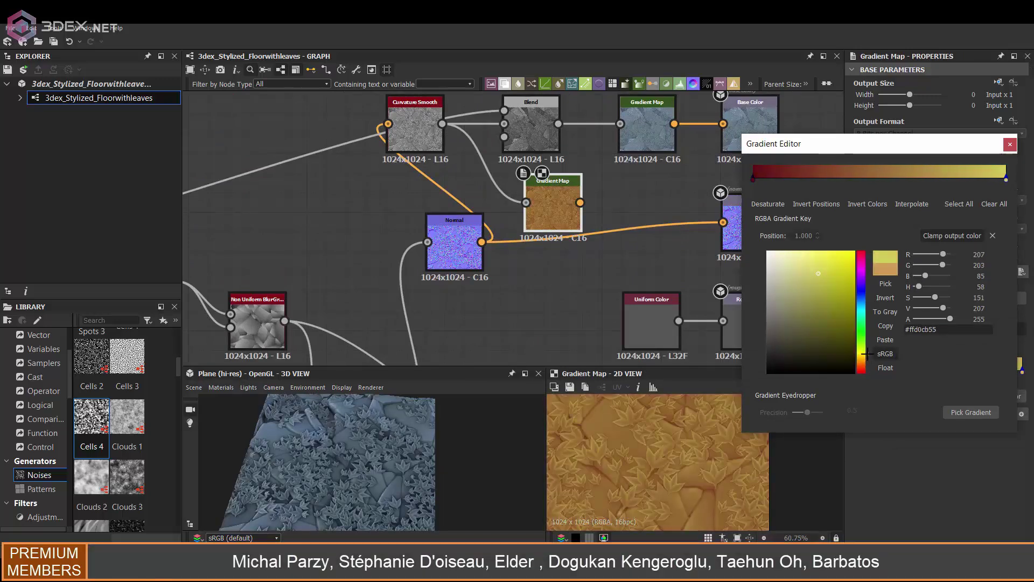
pyautogui.moveTo(916, 176); pyautogui.dragTo(876, 175)
pyautogui.click(864, 364)
pyautogui.click(1010, 144)
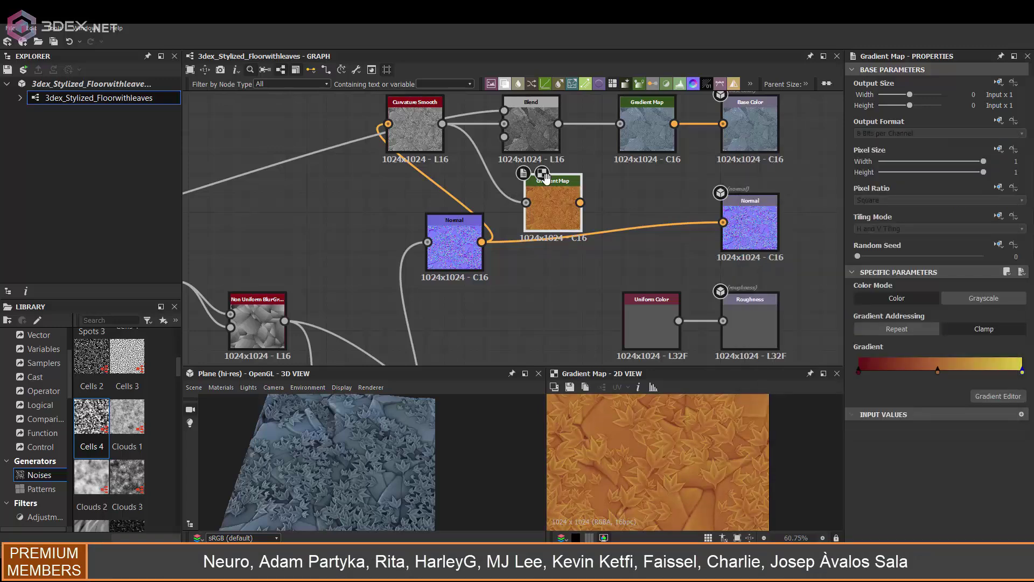
# Combine the stone and leaf Gradient Maps in a new Blend placed before the Base Color output
pyautogui.moveTo(646, 188); pyautogui.dragTo(588, 224, button='middle')
pyautogui.moveTo(473, 159); pyautogui.dragTo(456, 148)
pyautogui.moveTo(589, 159); pyautogui.dragTo(534, 139)
pyautogui.click(613, 149)
pyautogui.press('space')
pyautogui.write('bl')
pyautogui.click(619, 181)
# Use the Height Blend's Height Mask as the color Blend's opacity mask, and shift the Base Color and Normal outputs slightly
pyautogui.scroll(-3, 620, 162)
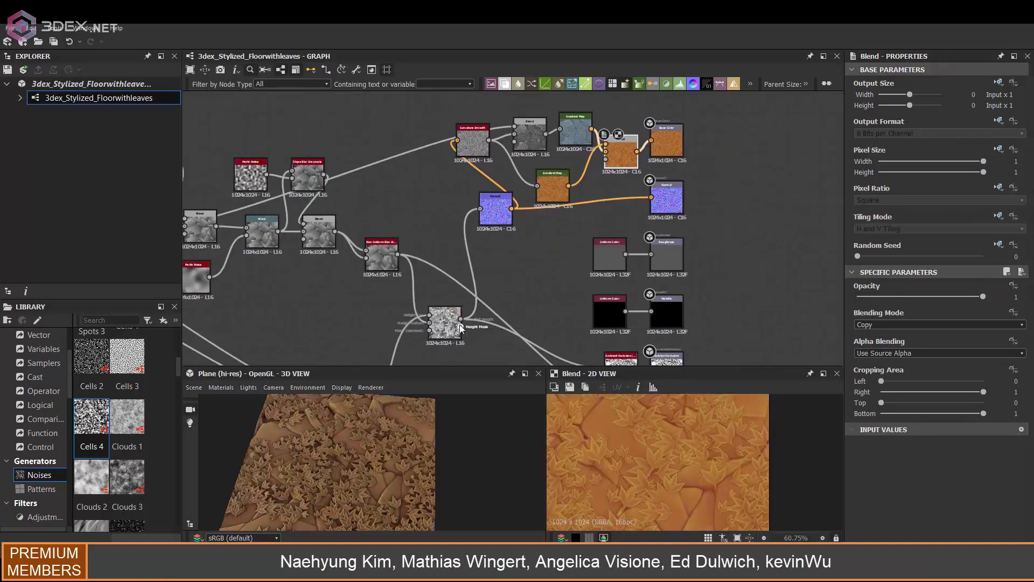
pyautogui.moveTo(677, 143); pyautogui.dragTo(689, 149)
pyautogui.scroll(-2, 687, 216)
pyautogui.moveTo(706, 229); pyautogui.dragTo(703, 200, button='middle')
pyautogui.moveTo(670, 175); pyautogui.dragTo(678, 175)
pyautogui.scroll(-5, 676, 421)
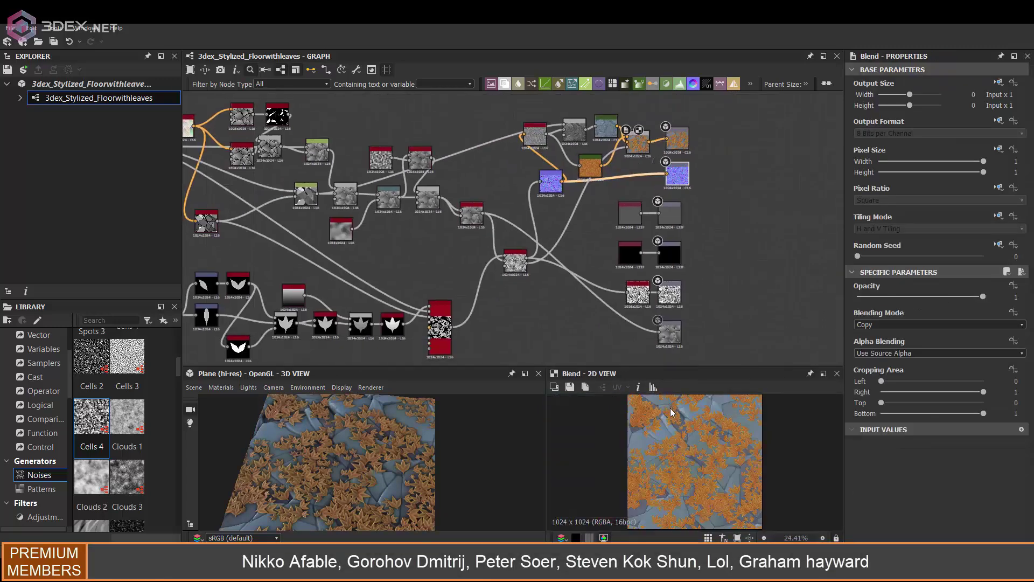
pyautogui.scroll(2, 676, 444)
pyautogui.moveTo(339, 446); pyautogui.dragTo(377, 425)
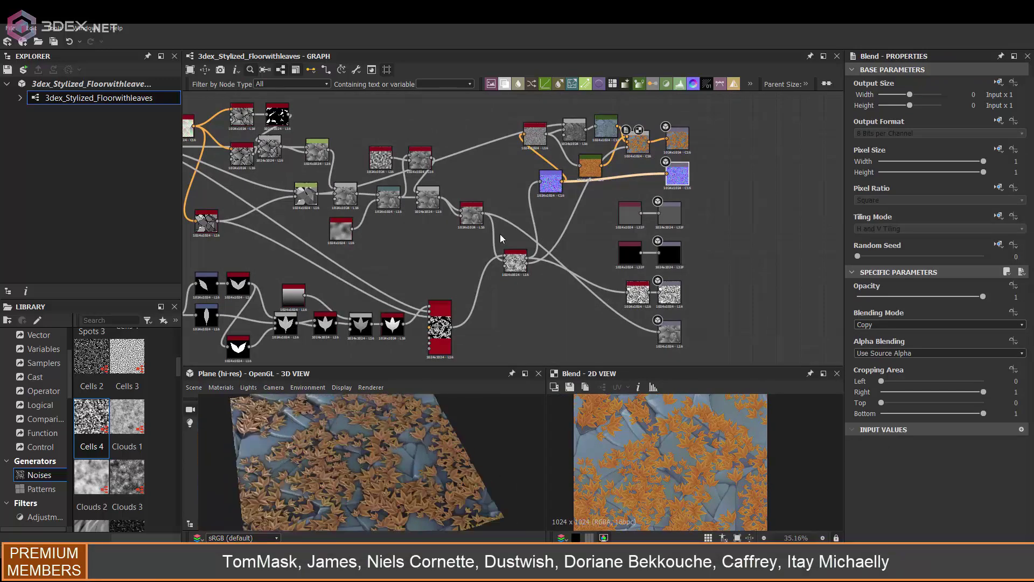
# Try X Amount and Y Amount at 16 on the leaf Tile Sampler and undo the change
pyautogui.scroll(6, 419, 355)
pyautogui.doubleClick(490, 237)
pyautogui.scroll(-3, 927, 402)
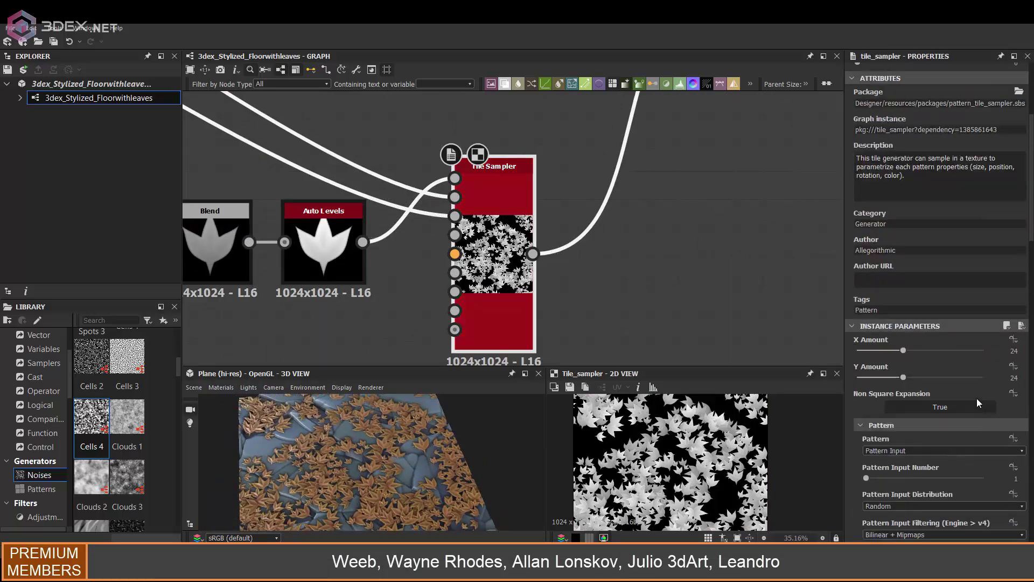
pyautogui.moveTo(887, 377); pyautogui.dragTo(890, 378)
pyautogui.moveTo(360, 452); pyautogui.dragTo(396, 447)
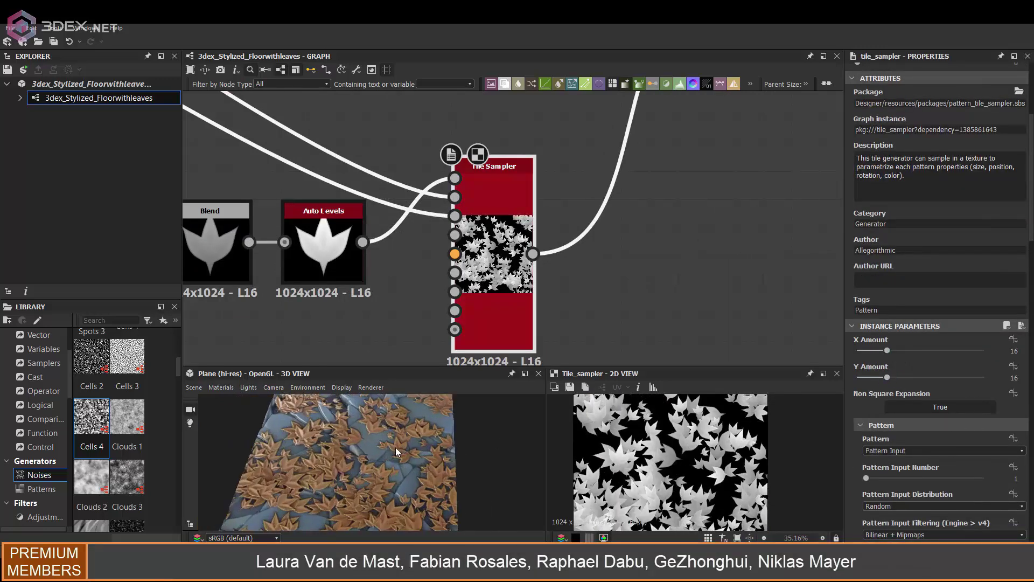
pyautogui.hotkey('ctrl', 'z')
pyautogui.hotkey('ctrl', 'z')
# Set the leaf Tile Sampler's Rotation Random to 0.3, Mask Random to 0.44 and Scale to 3.29
pyautogui.scroll(-10, 937, 412)
pyautogui.scroll(-10, 936, 406)
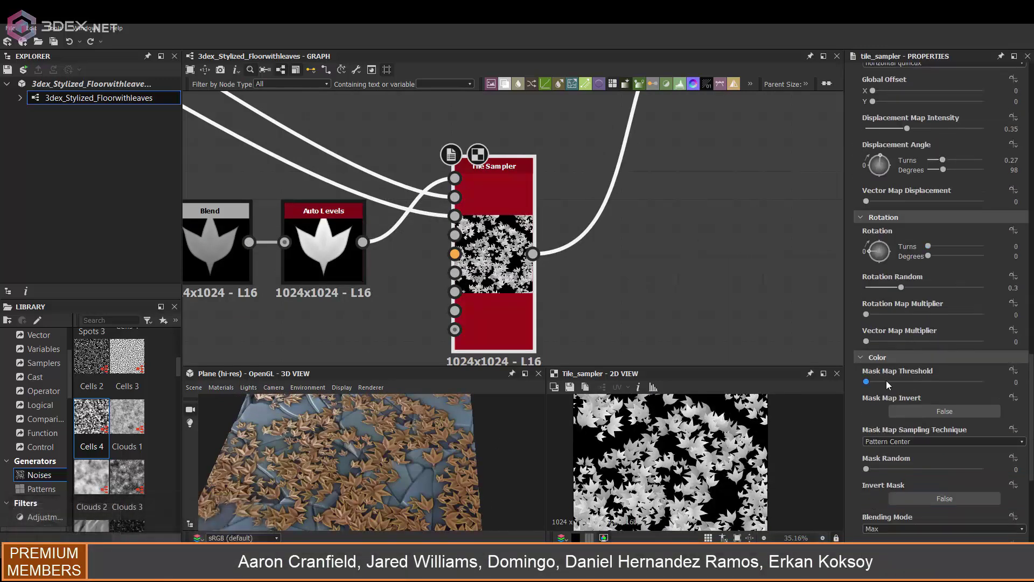
pyautogui.moveTo(887, 288); pyautogui.dragTo(901, 288)
pyautogui.scroll(-4, 898, 285)
pyautogui.moveTo(867, 371); pyautogui.dragTo(917, 368)
pyautogui.scroll(18, 905, 269)
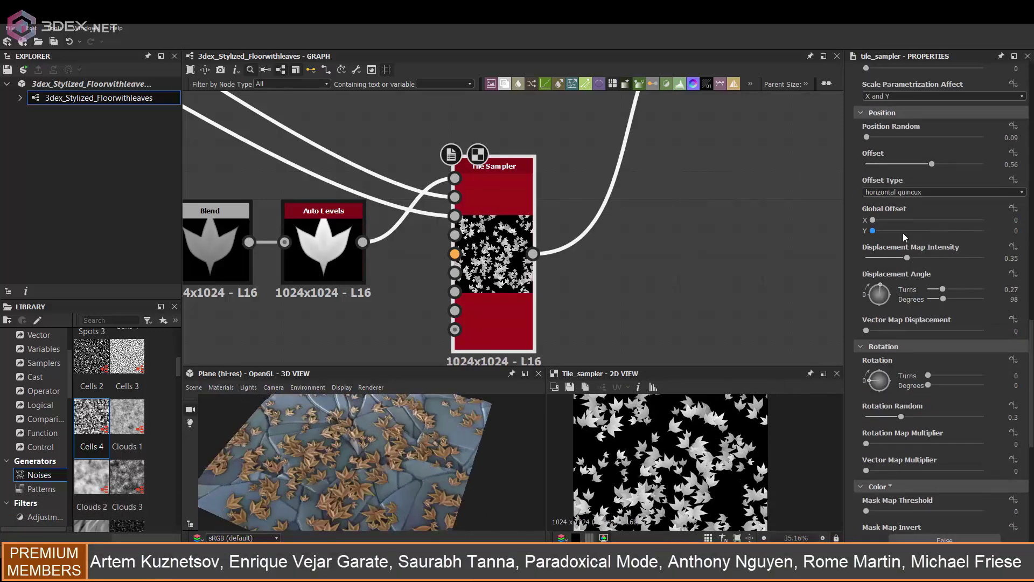
pyautogui.click(911, 214)
pyautogui.moveTo(911, 214); pyautogui.dragTo(905, 214)
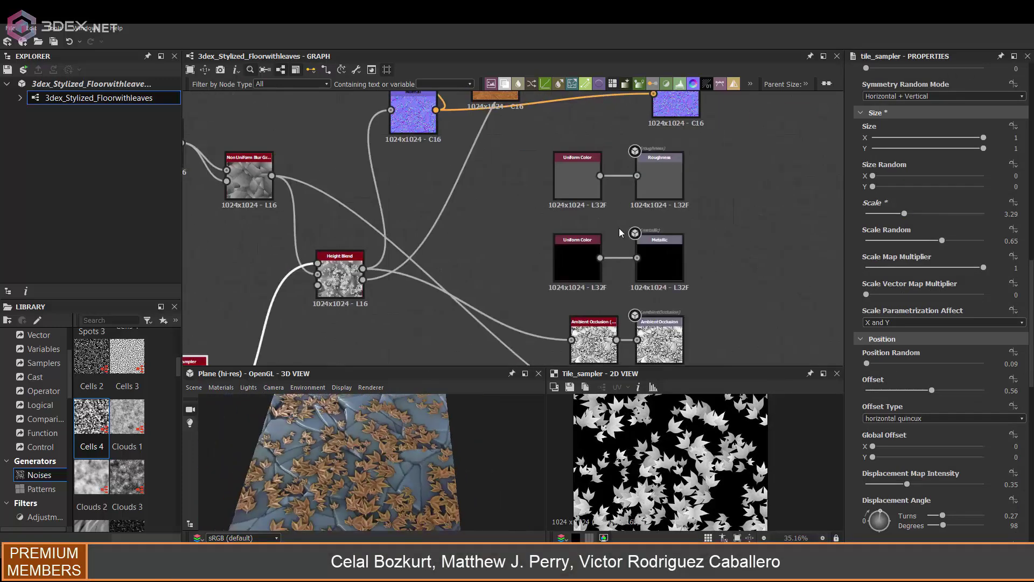
# Display the Height Blend output and examine how the leaves are spread across the stone floor in the 3D preview
pyautogui.click(578, 175)
pyautogui.moveTo(345, 458); pyautogui.dragTo(456, 442)
pyautogui.scroll(-2, 458, 241)
pyautogui.scroll(3, 260, 322)
pyautogui.doubleClick(471, 225)
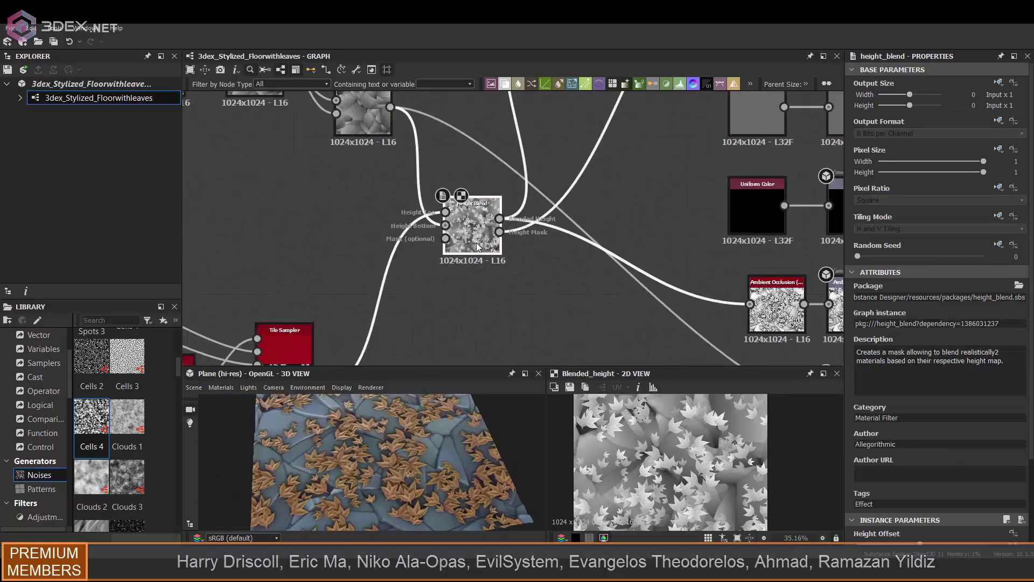
pyautogui.moveTo(471, 225); pyautogui.dragTo(462, 245)
pyautogui.moveTo(399, 439); pyautogui.dragTo(392, 434)
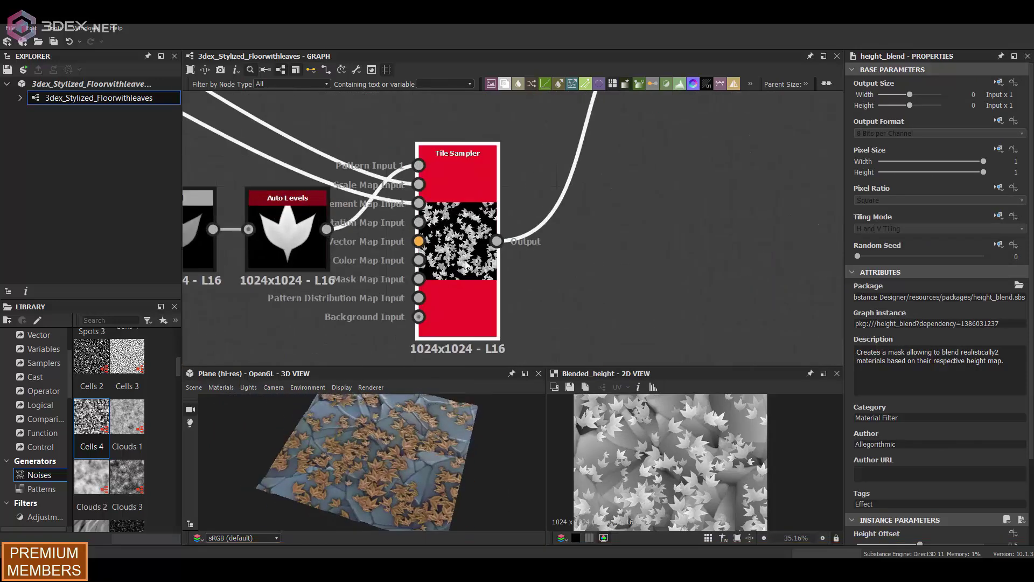
# Duplicate the leaf Tile Sampler and set the copy's Position Random to 0.23 and Offset to 0.59, placing it beside the original
pyautogui.click(463, 270)
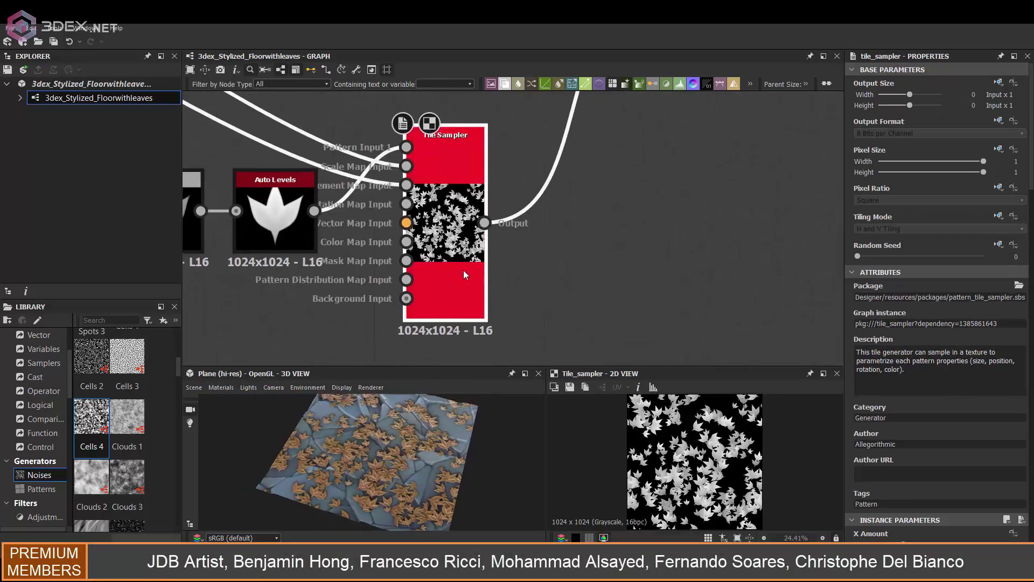
pyautogui.hotkey('ctrl', 'd')
pyautogui.scroll(-15, 914, 380)
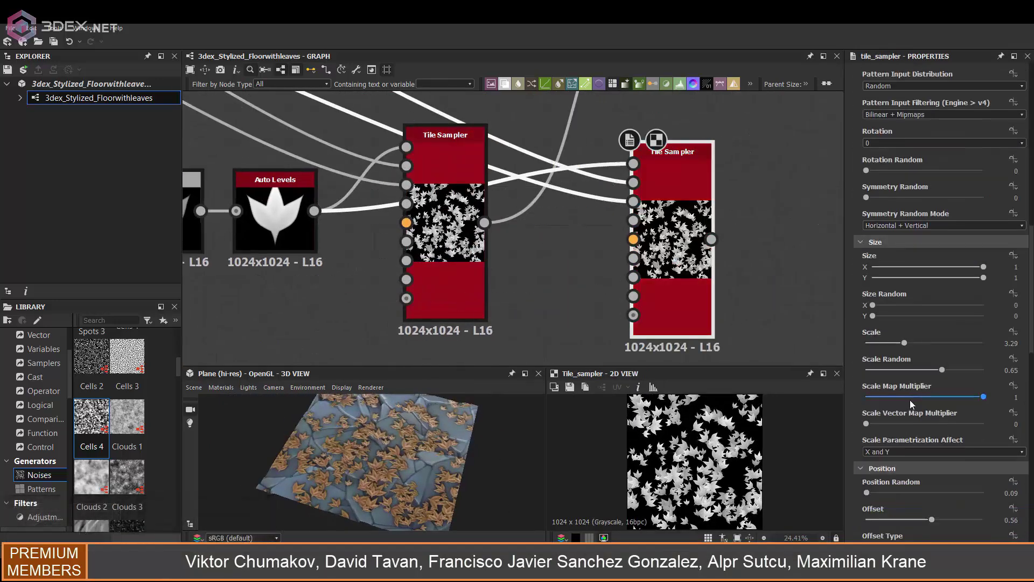
pyautogui.scroll(-3, 910, 400)
pyautogui.moveTo(867, 428); pyautogui.dragTo(869, 428)
pyautogui.moveTo(932, 455); pyautogui.dragTo(947, 457)
pyautogui.moveTo(674, 304); pyautogui.dragTo(730, 276)
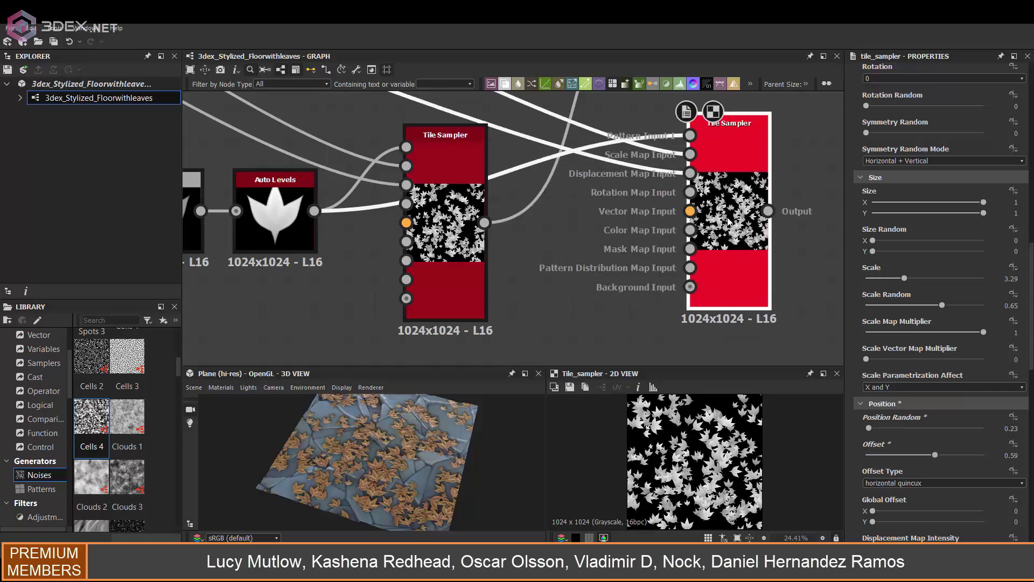
# Add a Histogram Scan with Position 0.84 on the original Tile Sampler's output, placed between the two samplers
pyautogui.moveTo(602, 203); pyautogui.dragTo(596, 251, button='middle')
pyautogui.click(522, 243)
pyautogui.press('space')
pyautogui.write('his')
pyautogui.click(571, 263)
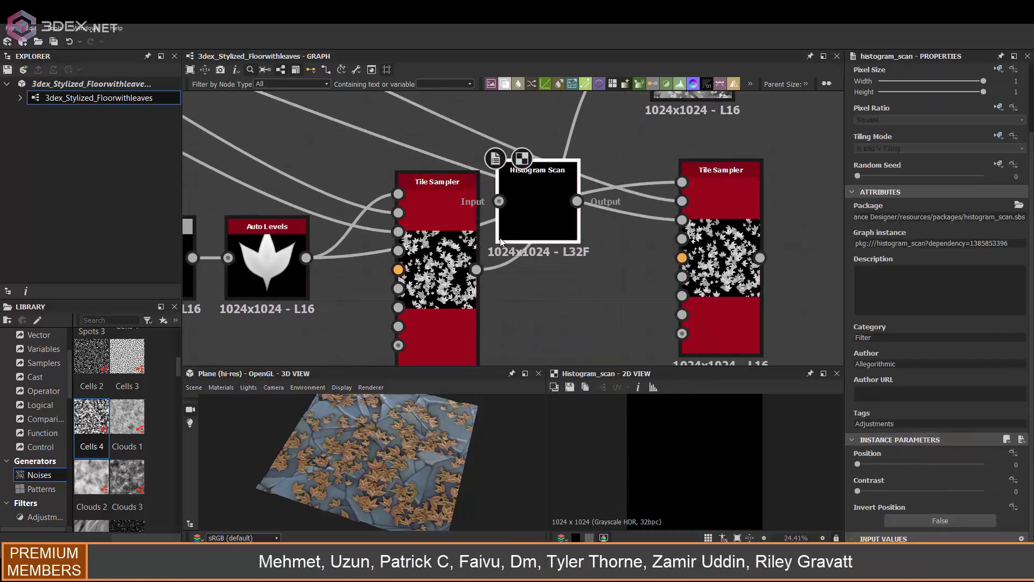
pyautogui.moveTo(531, 263); pyautogui.dragTo(567, 286)
pyautogui.moveTo(617, 226); pyautogui.dragTo(599, 226, button='middle')
pyautogui.moveTo(682, 205); pyautogui.dragTo(697, 205)
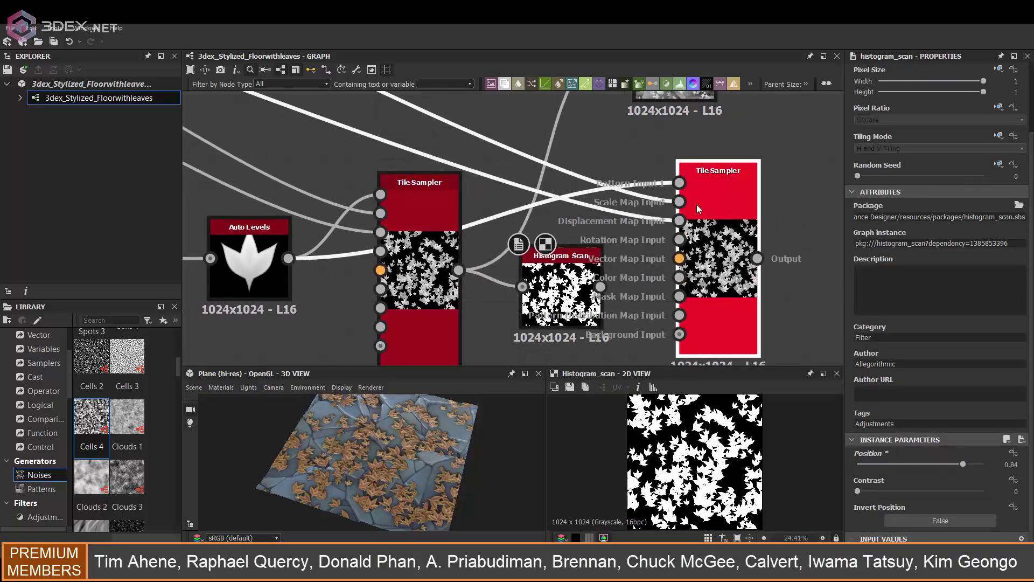
# Feed the Histogram Scan into the copied Tile Sampler's Scale Map Input and preview that sampler
pyautogui.click(616, 269)
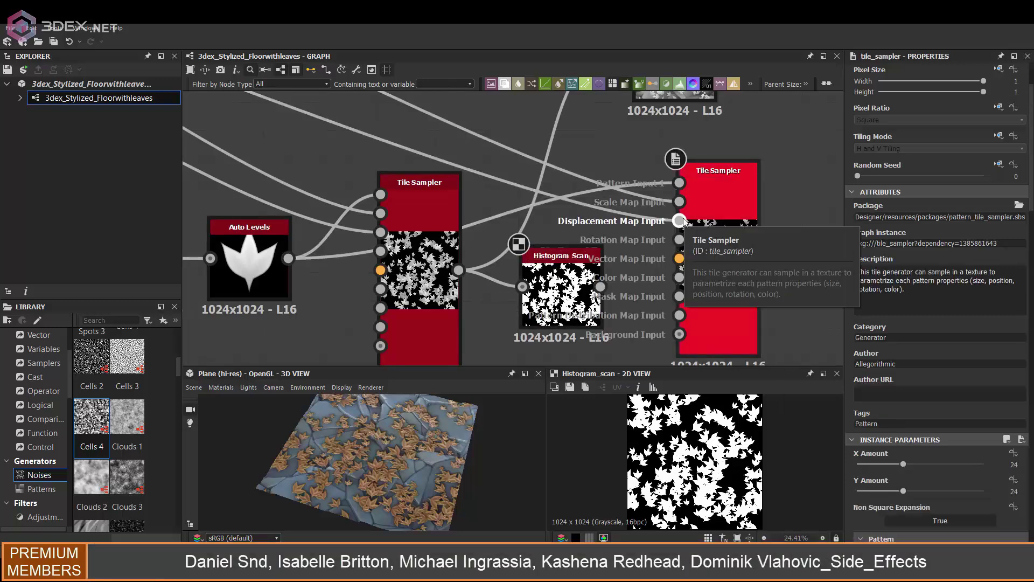
pyautogui.moveTo(601, 286); pyautogui.dragTo(679, 202)
pyautogui.doubleClick(713, 253)
pyautogui.scroll(-1, 1005, 416)
pyautogui.scroll(-10, 1003, 415)
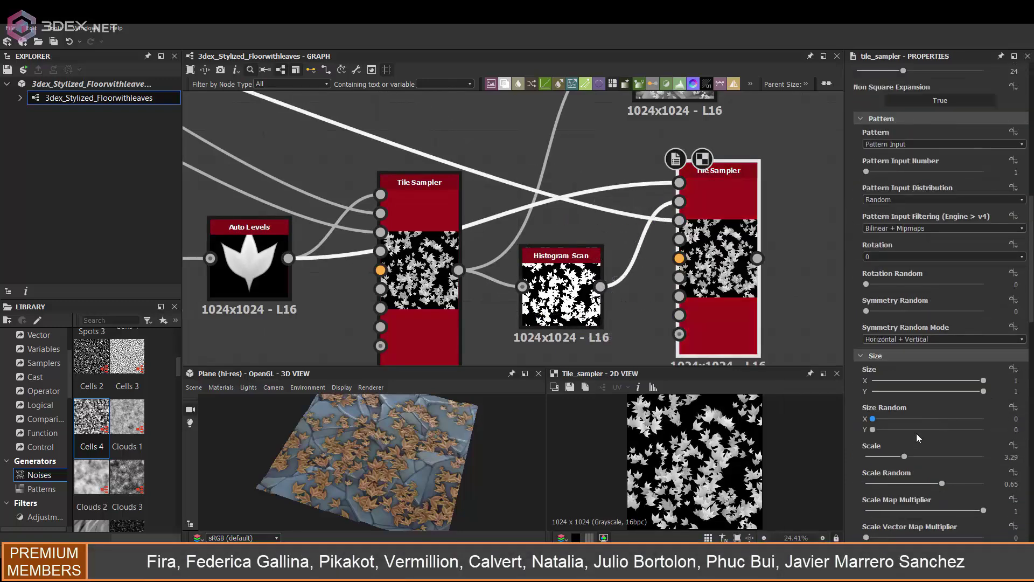
# Connect the Histogram Scan to the copied Tile Sampler's Mask Map Input and raise Mask Map Threshold to 1
pyautogui.doubleClick(571, 292)
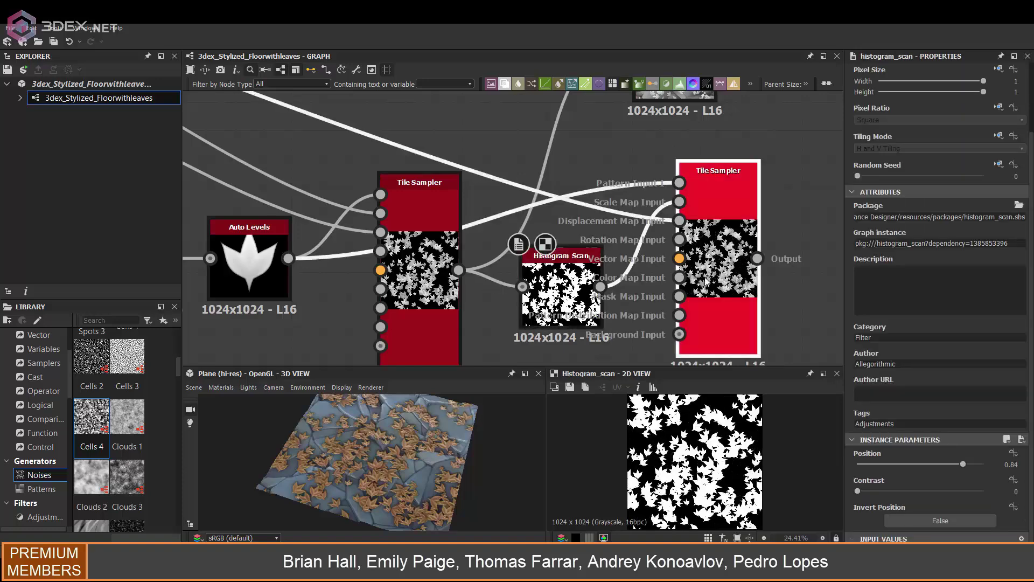
pyautogui.doubleClick(716, 258)
pyautogui.scroll(-7, 961, 485)
pyautogui.moveTo(571, 299); pyautogui.dragTo(573, 287, button='middle')
pyautogui.moveTo(569, 280); pyautogui.dragTo(541, 308)
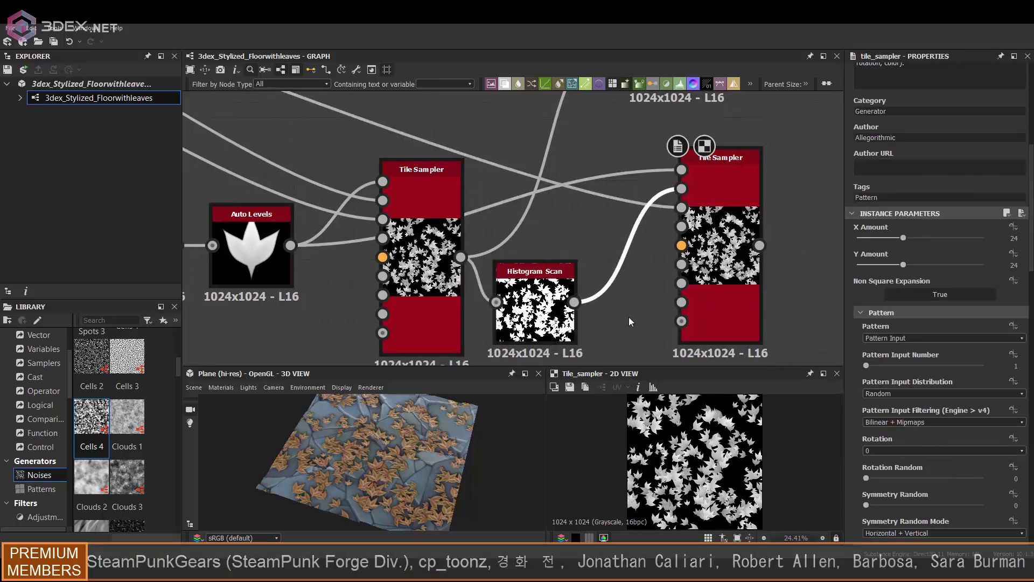
pyautogui.moveTo(628, 316); pyautogui.dragTo(599, 294, button='middle')
pyautogui.moveTo(545, 280); pyautogui.dragTo(653, 260)
pyautogui.scroll(-20, 956, 386)
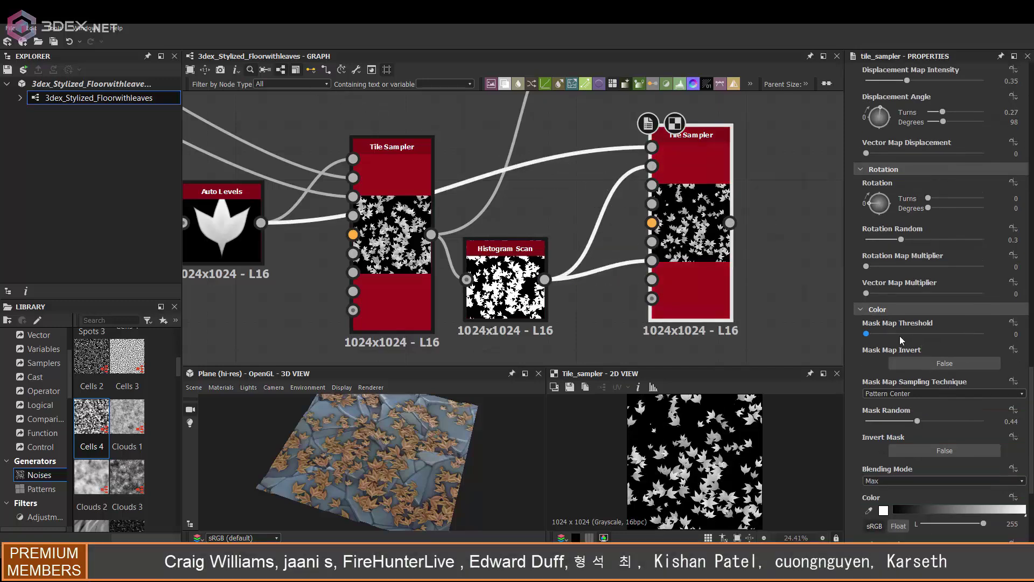
pyautogui.moveTo(938, 336); pyautogui.dragTo(875, 326)
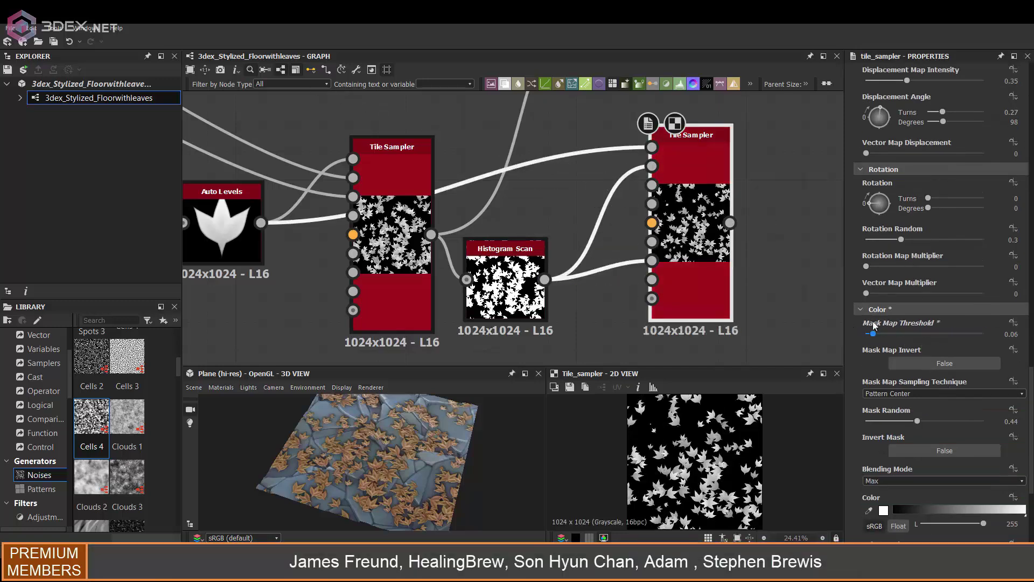
# Insert an Invert Grayscale node between the Histogram Scan and the Mask Map Input, spacing the nodes out
pyautogui.click(609, 269)
pyautogui.press('space')
pyautogui.write('inv')
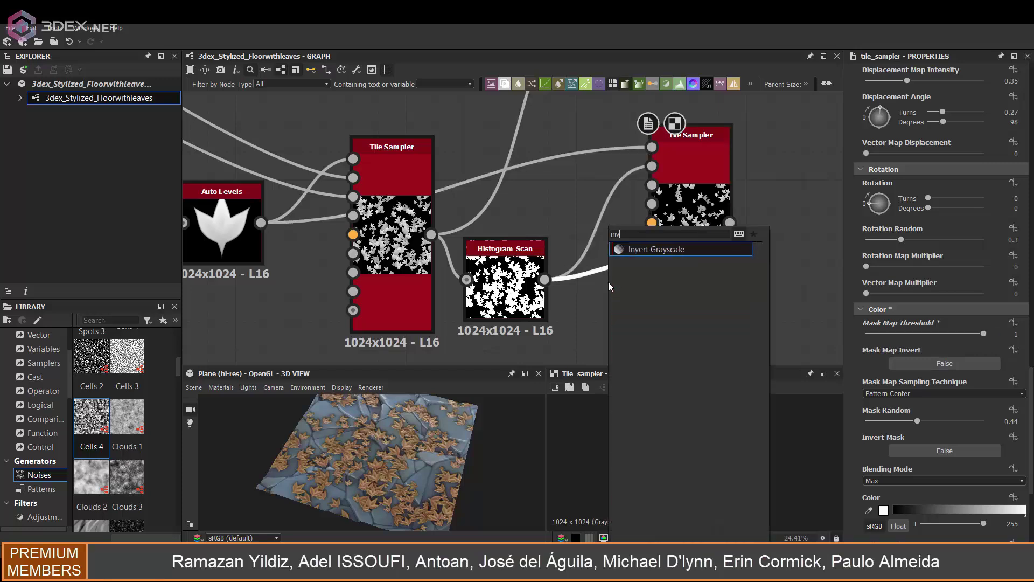
pyautogui.press('Return')
pyautogui.moveTo(684, 280); pyautogui.dragTo(738, 266)
pyautogui.moveTo(617, 259); pyautogui.dragTo(639, 285)
# Set the copied Tile Sampler's X Amount to 30 and Y Amount to 32
pyautogui.doubleClick(746, 247)
pyautogui.scroll(-4, 927, 353)
pyautogui.moveTo(904, 319); pyautogui.dragTo(920, 319)
pyautogui.moveTo(903, 292); pyautogui.dragTo(916, 294)
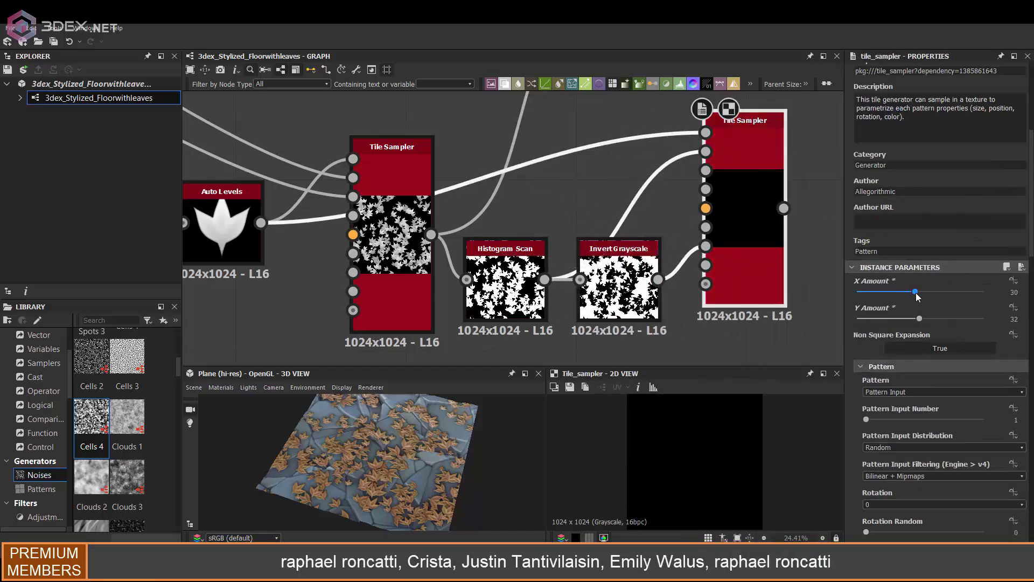
pyautogui.scroll(-5, 949, 295)
# Disconnect the copied Tile Sampler's Scale Map Input, reduce its Scale and realign the Invert Grayscale node
pyautogui.moveTo(620, 249); pyautogui.dragTo(620, 290)
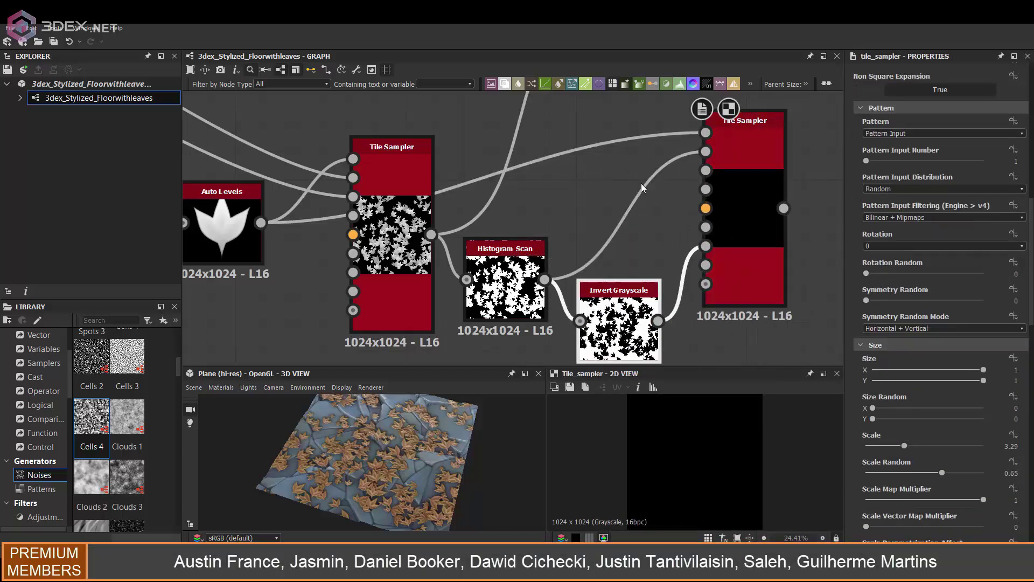
pyautogui.moveTo(609, 338); pyautogui.dragTo(609, 297)
pyautogui.moveTo(742, 220); pyautogui.dragTo(729, 235)
pyautogui.scroll(-1, 901, 393)
pyautogui.moveTo(904, 381); pyautogui.dragTo(879, 383)
pyautogui.scroll(-8, 935, 386)
pyautogui.scroll(-2, 936, 386)
# Lower the copied Tile Sampler's Mask Map Threshold and Mask Random to 0 and try toggling Mask Map Invert
pyautogui.click(868, 355)
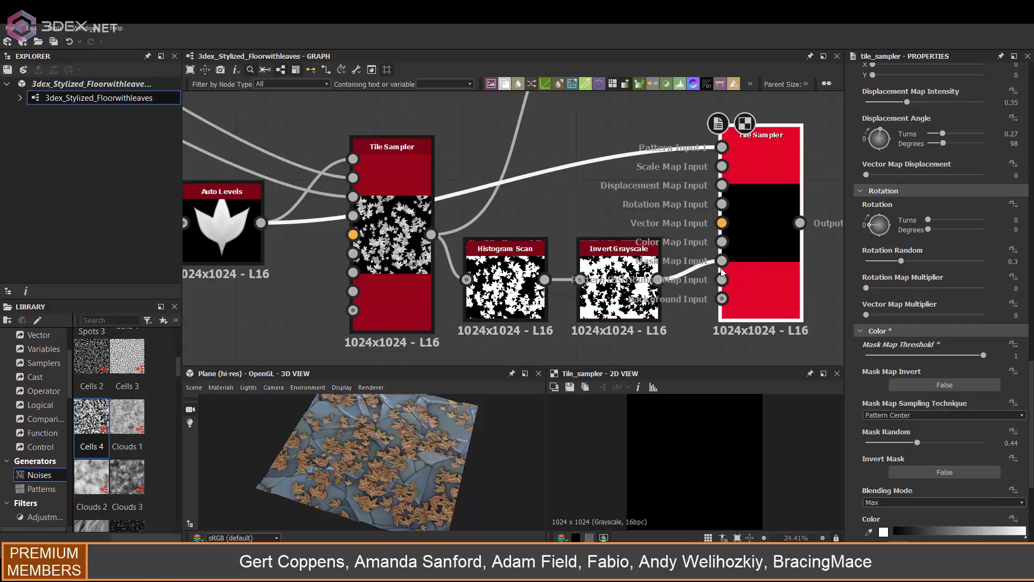
pyautogui.click(603, 285)
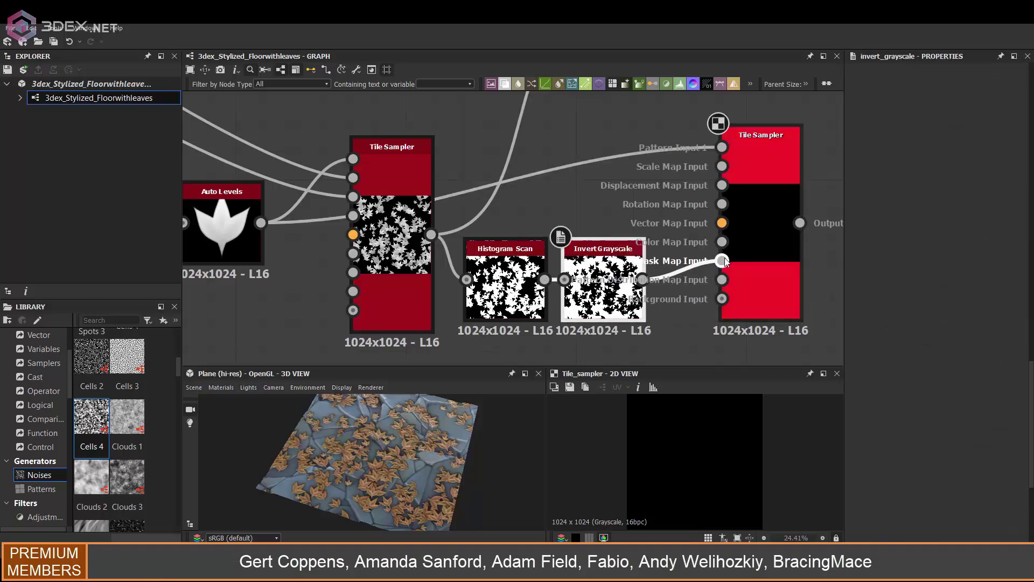
pyautogui.click(752, 260)
pyautogui.scroll(-10, 912, 361)
pyautogui.scroll(-8, 911, 360)
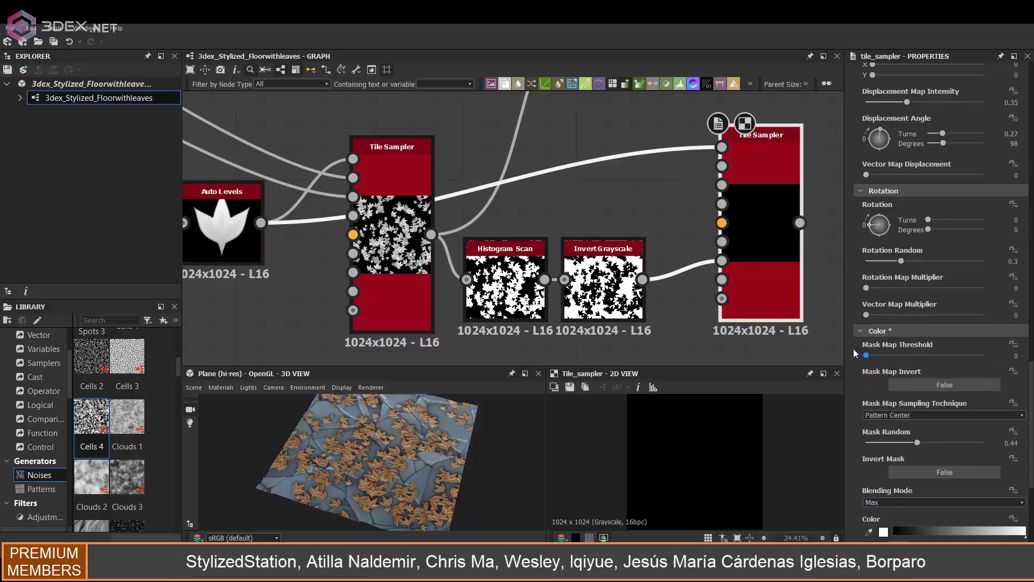
pyautogui.moveTo(914, 447); pyautogui.dragTo(849, 444)
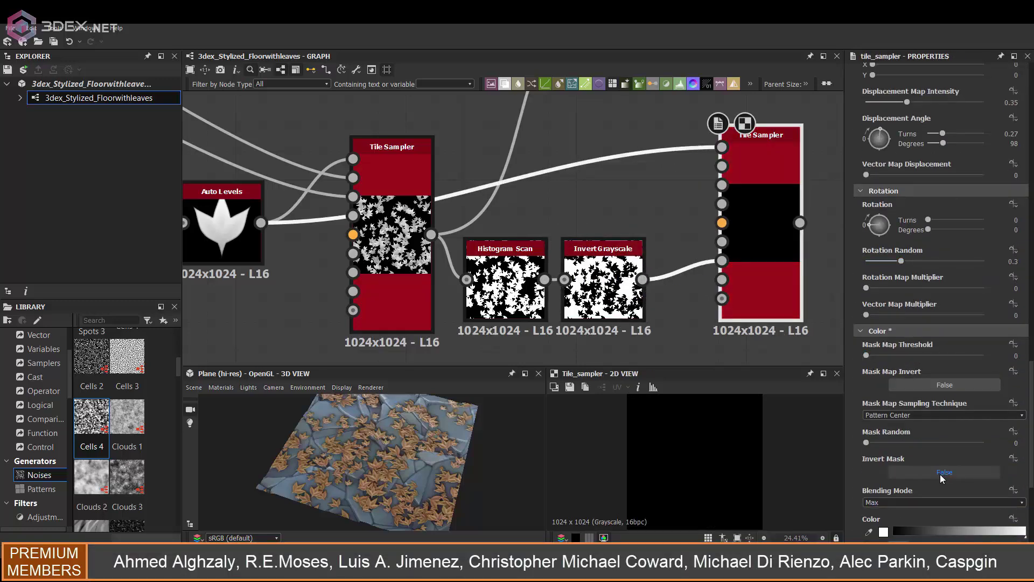
pyautogui.moveTo(882, 355); pyautogui.dragTo(859, 356)
pyautogui.click(917, 385)
# Replace the copied Tile Sampler with a new one that takes the Auto Levels leaf as its Pattern Input
pyautogui.scroll(-2, 647, 199)
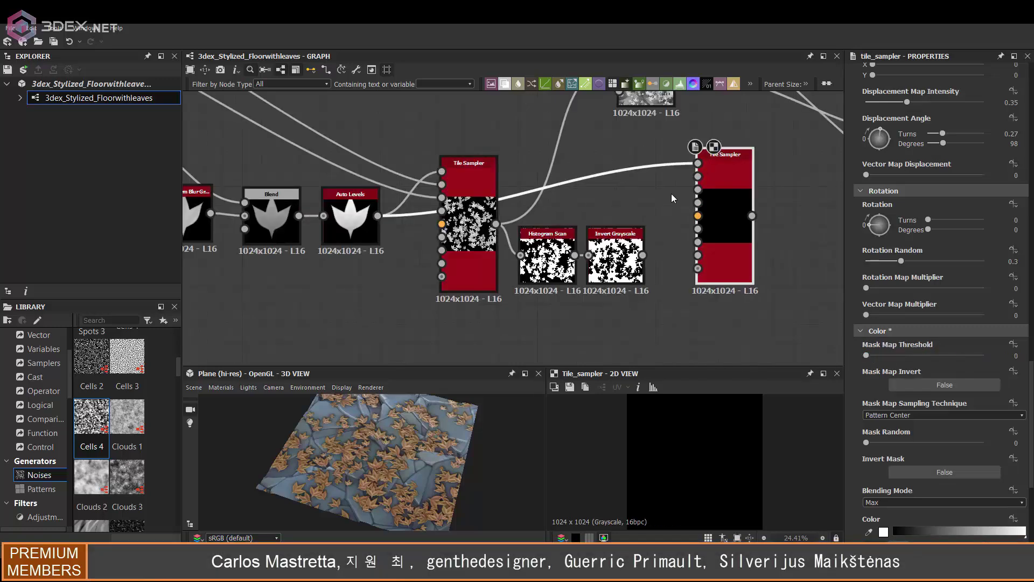
pyautogui.press('Delete')
pyautogui.press('space')
pyautogui.write('tile sa')
pyautogui.press('Return')
pyautogui.moveTo(378, 216); pyautogui.dragTo(661, 151)
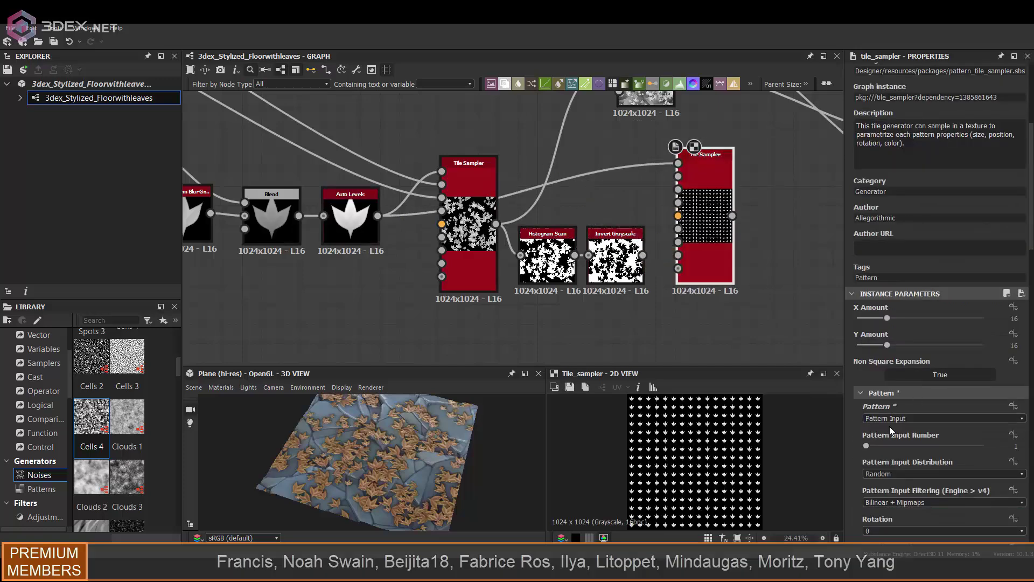
pyautogui.scroll(3, 754, 214)
# Mask the new Tile Sampler with the inverted leaf silhouettes and set Mask Map Threshold to 1
pyautogui.scroll(-20, 947, 385)
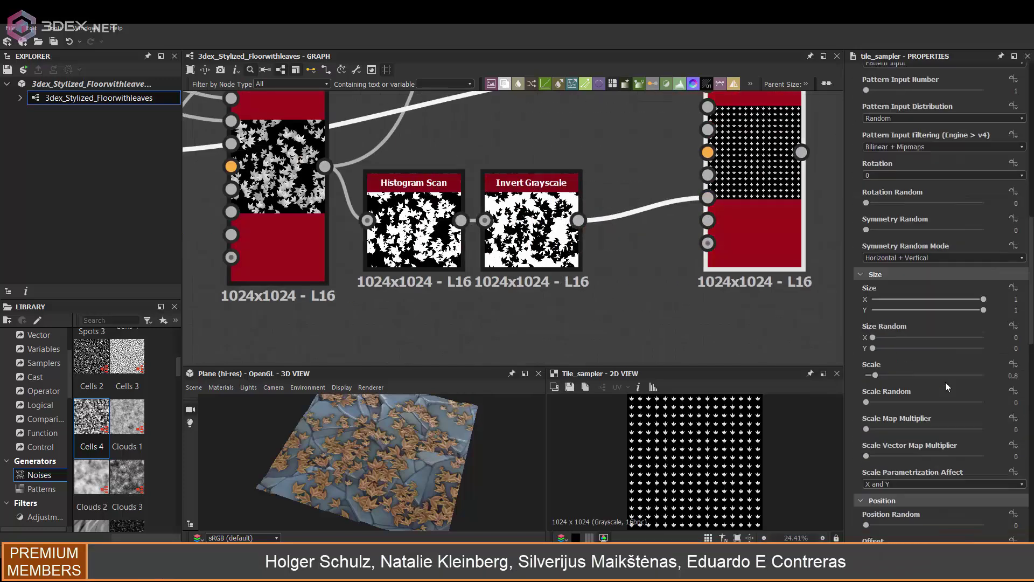
pyautogui.moveTo(868, 383); pyautogui.dragTo(902, 386)
pyautogui.moveTo(646, 242); pyautogui.dragTo(614, 284, button='middle')
pyautogui.moveTo(521, 285); pyautogui.dragTo(504, 313, button='middle')
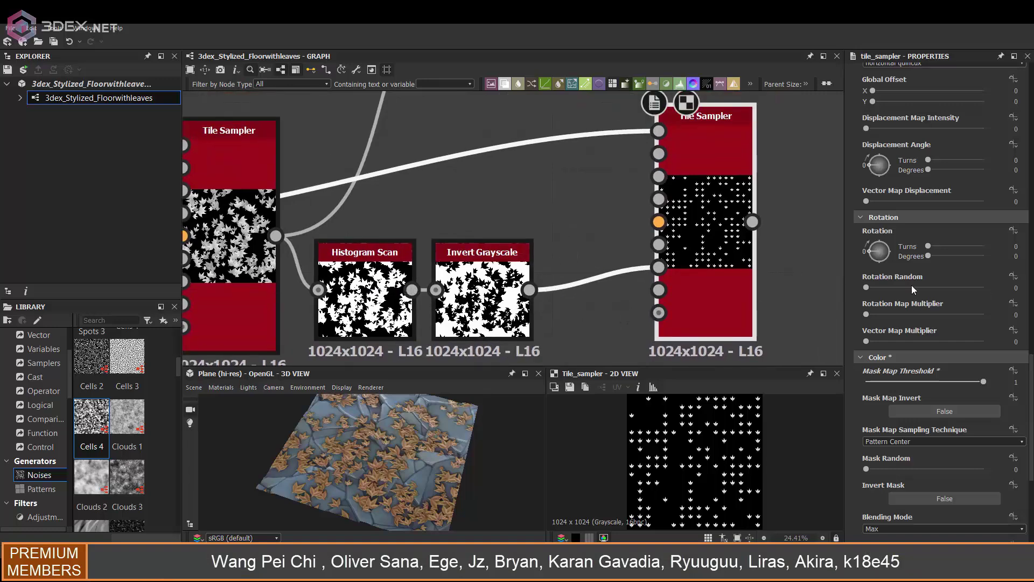
pyautogui.scroll(2, 918, 313)
pyautogui.scroll(8, 890, 353)
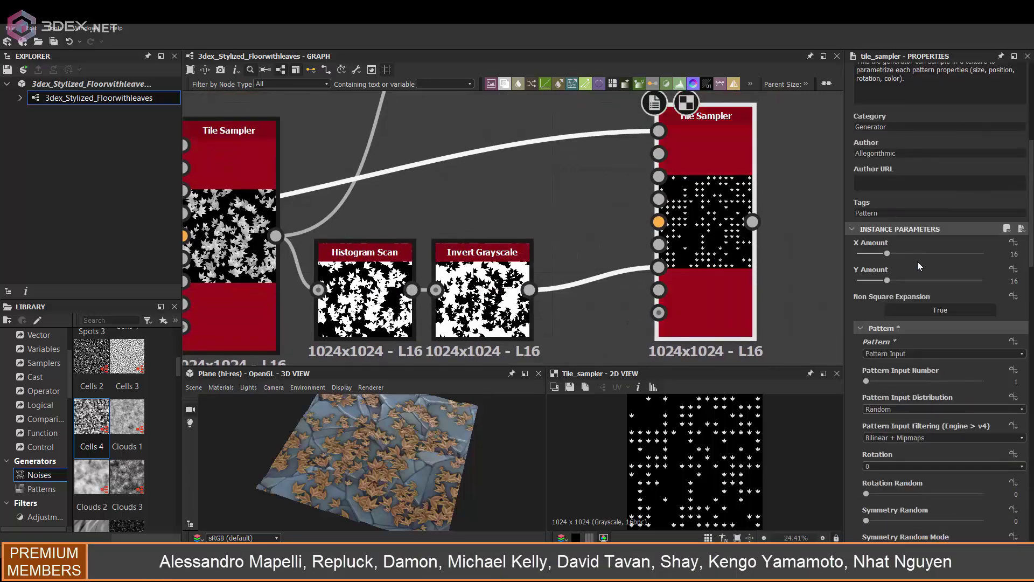
# Vary the new leaf pattern with Scale 1.92, Scale Random 0.54, Offset 0.19, Rotation Random 0.42 and Mask Random 0.62
pyautogui.scroll(-4, 890, 353)
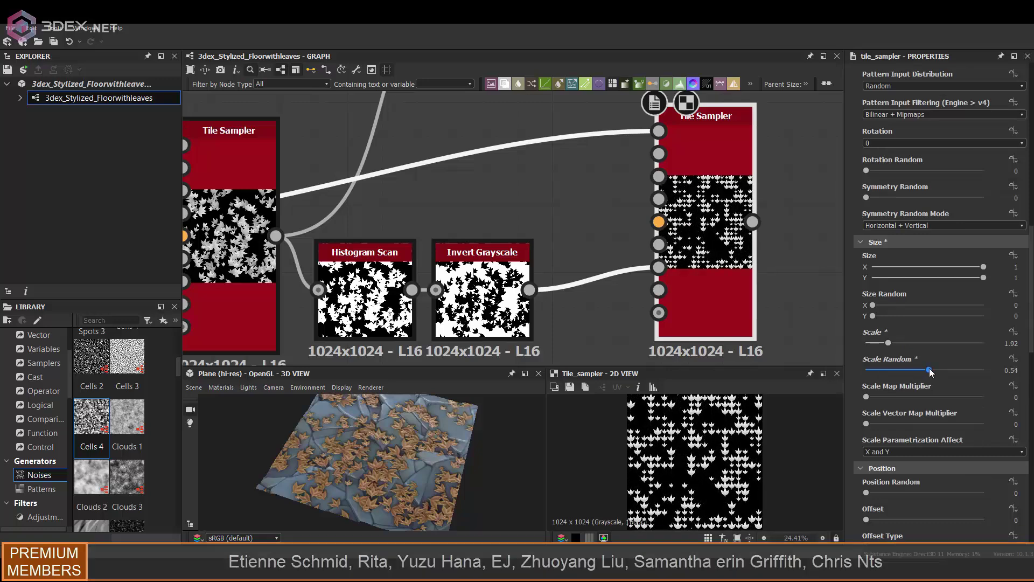
pyautogui.scroll(-4, 884, 409)
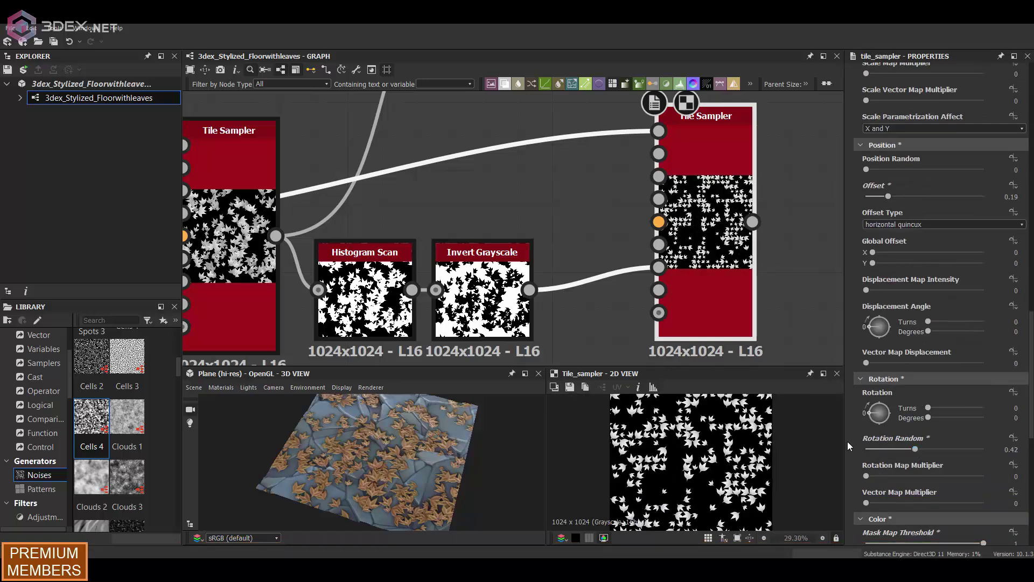
pyautogui.scroll(-4, 913, 229)
pyautogui.moveTo(920, 403); pyautogui.dragTo(938, 404)
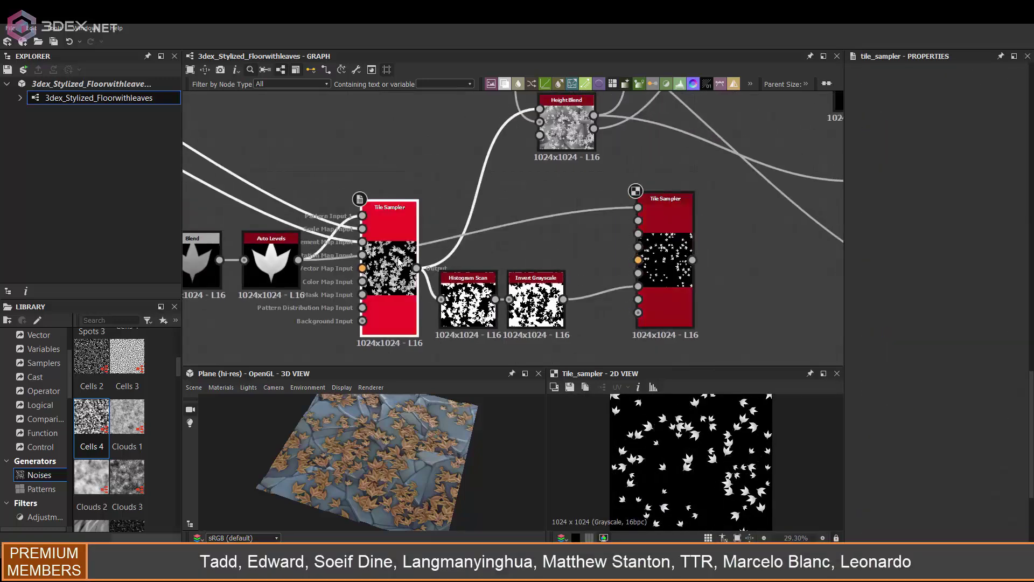
# Delete the second Tile Sampler together with the Histogram Scan and Invert Grayscale nodes
pyautogui.moveTo(678, 270); pyautogui.dragTo(704, 220, button='middle')
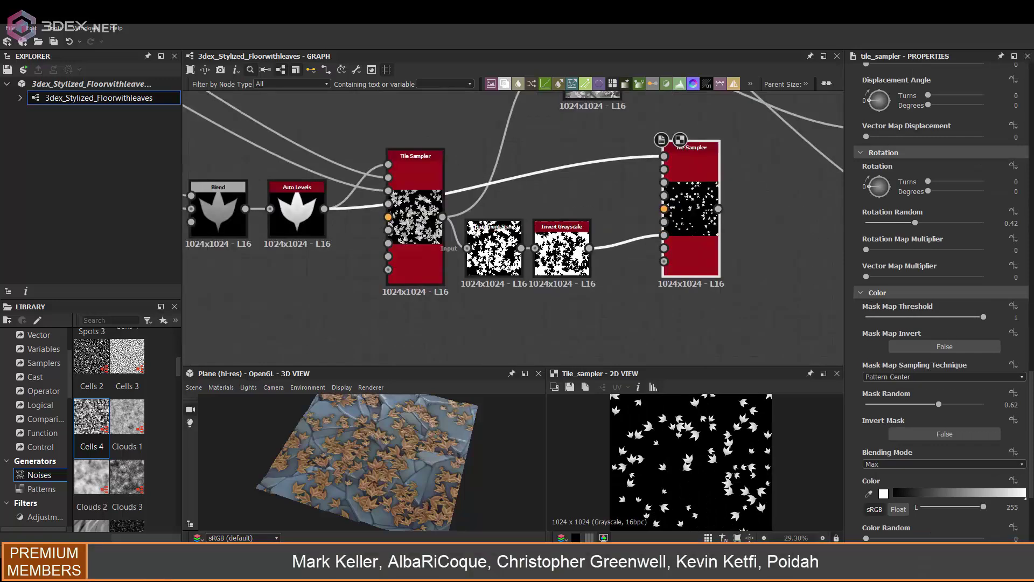
pyautogui.moveTo(687, 187); pyautogui.dragTo(589, 208)
pyautogui.moveTo(612, 195); pyautogui.dragTo(593, 232, button='middle')
pyautogui.click(625, 225)
pyautogui.click(590, 244)
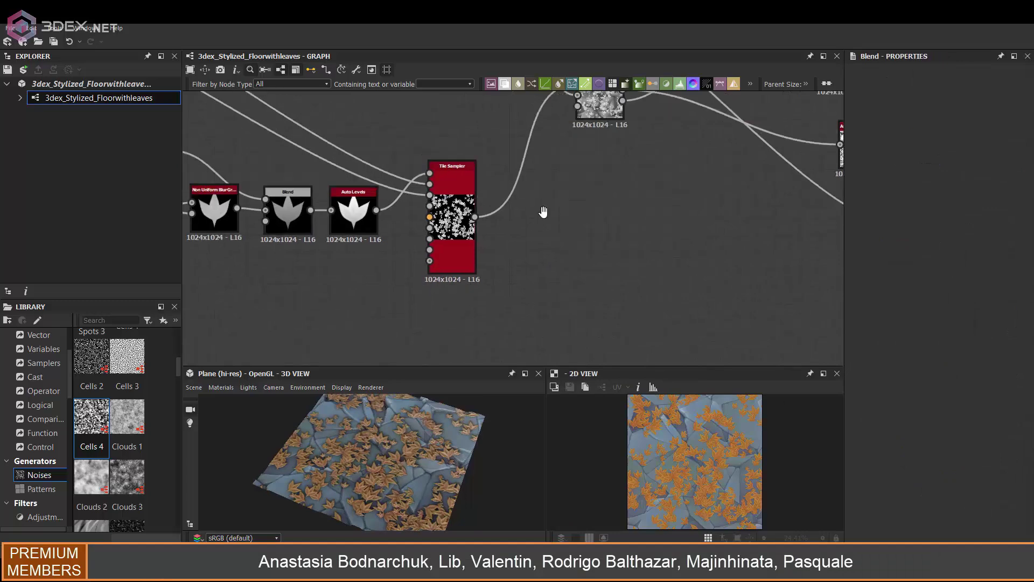
# Add a Flood Fill from the leaf Tile Sampler followed by Flood Fill to Random Color with Random Seed 6, above the color nodes
pyautogui.press('space')
pyautogui.write('flo')
pyautogui.press('Return')
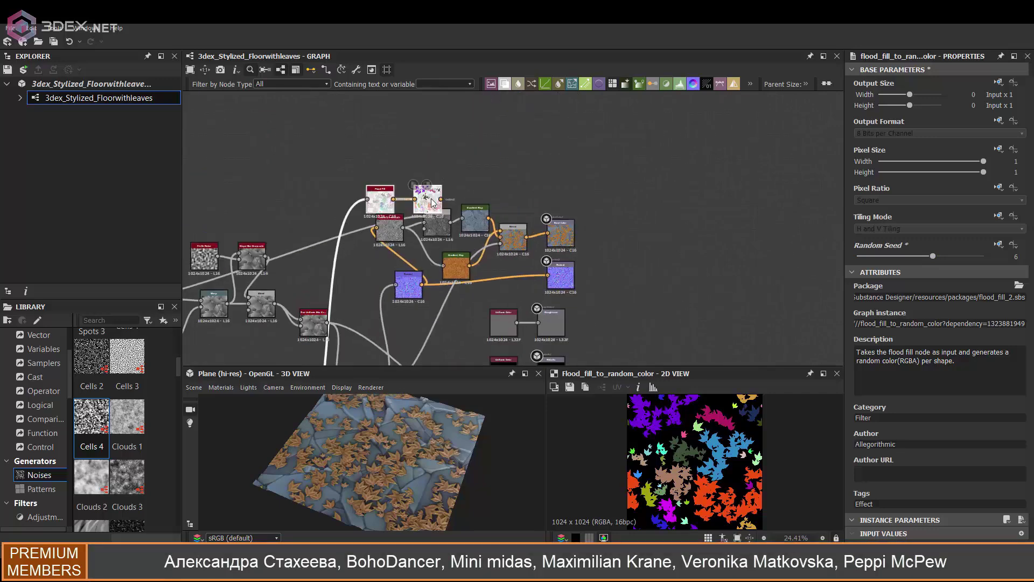
# Insert a Blend node between the stone-and-leaf Blend and the Base Color output, using the Flood Fill random colors as its foreground
pyautogui.scroll(3, 702, 256)
pyautogui.doubleClick(533, 253)
pyautogui.moveTo(682, 271); pyautogui.dragTo(706, 271)
pyautogui.press('space')
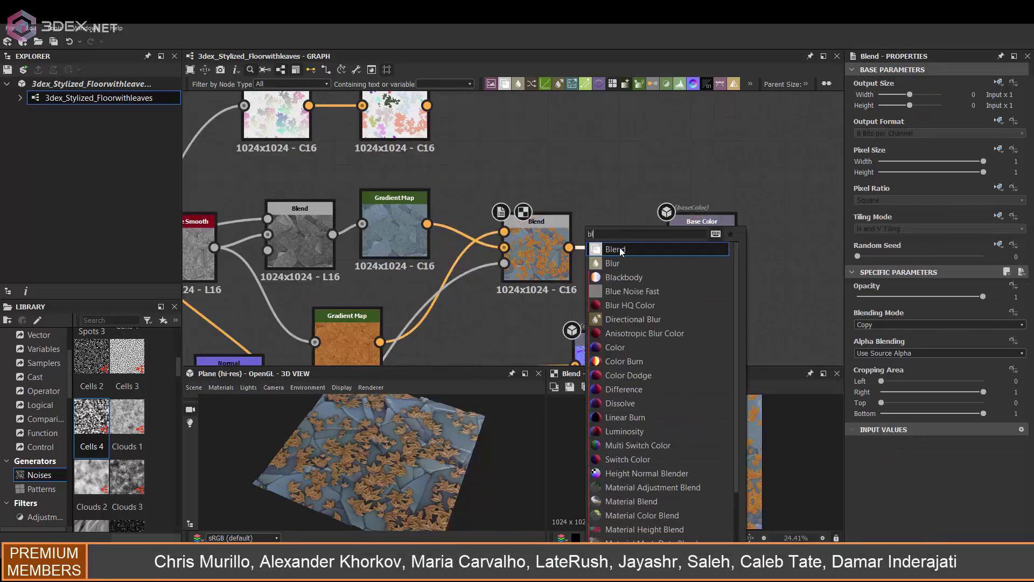
pyautogui.click(620, 250)
pyautogui.doubleClick(620, 251)
pyautogui.moveTo(427, 105); pyautogui.dragTo(587, 232)
pyautogui.moveTo(536, 253); pyautogui.dragTo(512, 253)
# Try the Add (Linear Dodge) and Max (Lighten) blending modes on the new random-color Blend
pyautogui.click(620, 252)
pyautogui.click(881, 325)
pyautogui.click(884, 333)
pyautogui.scroll(4, 728, 449)
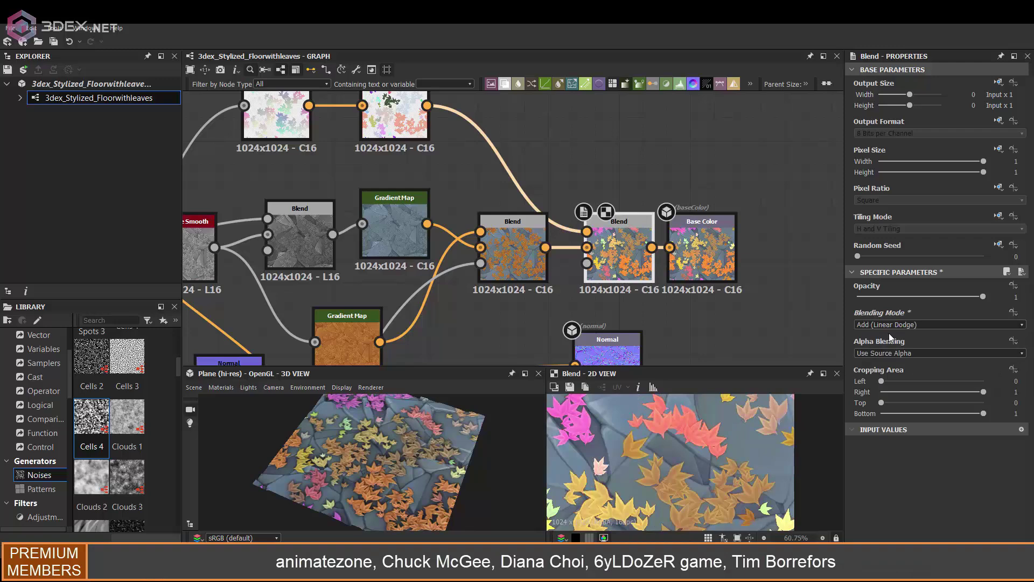
pyautogui.click(890, 326)
pyautogui.click(888, 333)
pyautogui.moveTo(706, 416); pyautogui.dragTo(716, 423, button='middle')
pyautogui.click(884, 326)
pyautogui.click(882, 333)
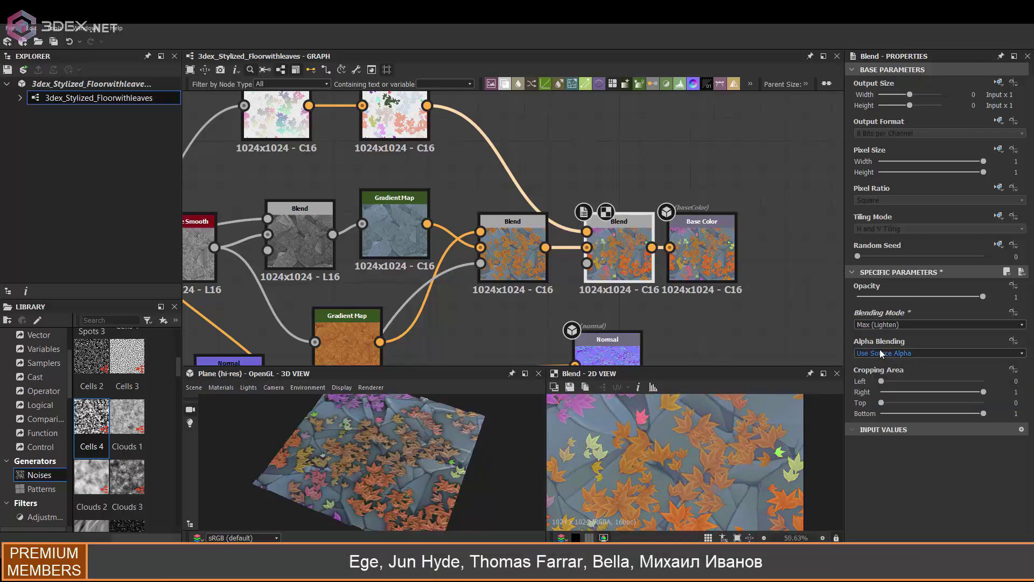
# Set the random-color Blend to the Add Sub mode with an Opacity of 0.16
pyautogui.click(891, 296)
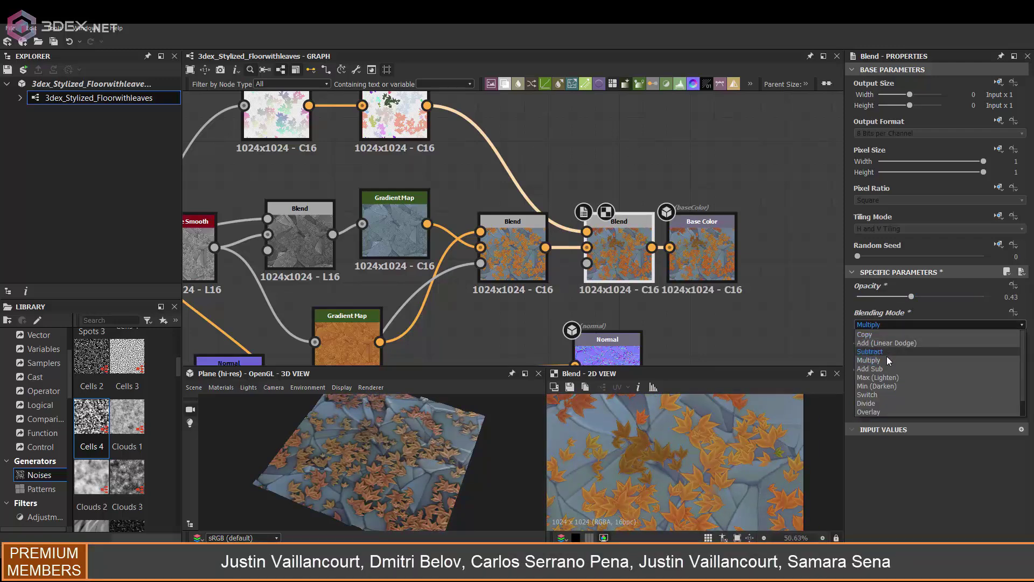
pyautogui.click(888, 369)
pyautogui.click(882, 297)
pyautogui.scroll(-2, 720, 448)
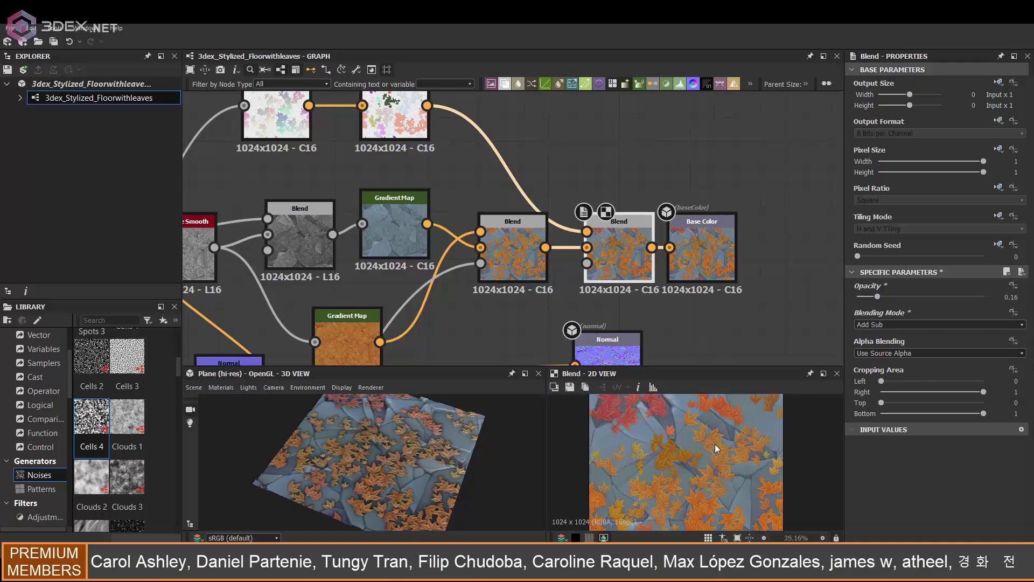
pyautogui.moveTo(414, 418); pyautogui.dragTo(414, 448, button='middle')
pyautogui.scroll(4, 414, 449)
pyautogui.scroll(-4, 408, 456)
pyautogui.moveTo(408, 456); pyautogui.dragTo(377, 452)
pyautogui.scroll(2, 429, 455)
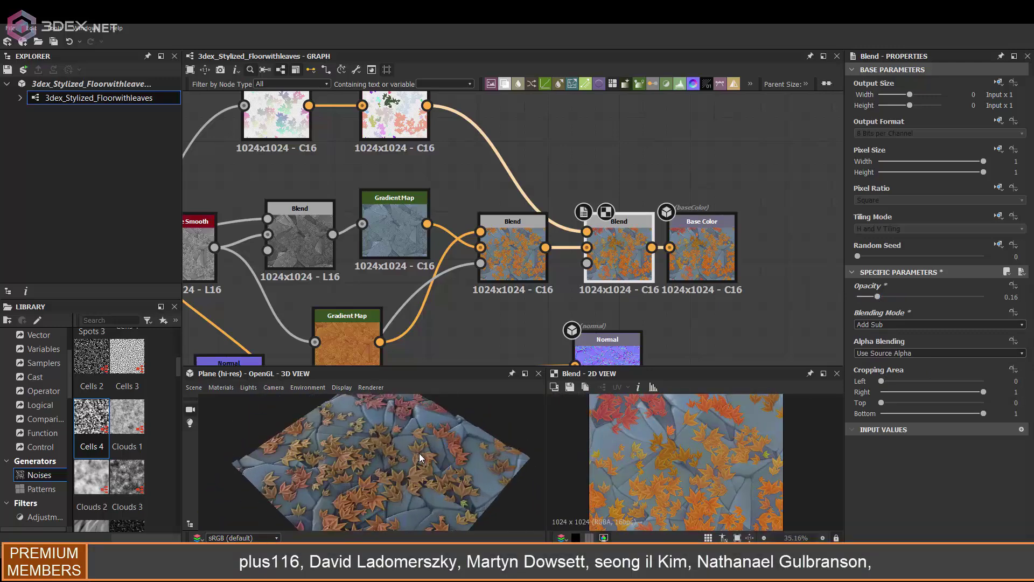
# Insert an HSL node after the orange leaf Gradient Map and set its Hue to 0.48
pyautogui.moveTo(499, 237); pyautogui.dragTo(518, 160, button='middle')
pyautogui.moveTo(296, 258); pyautogui.dragTo(306, 235)
pyautogui.press('space')
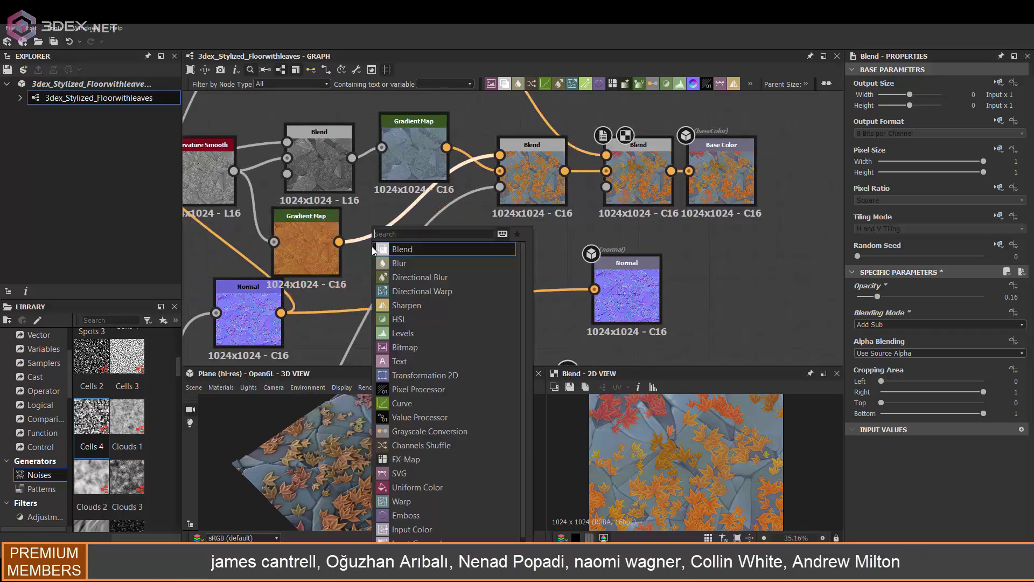
pyautogui.write('hsl')
pyautogui.press('Return')
pyautogui.moveTo(415, 209); pyautogui.dragTo(415, 245)
pyautogui.moveTo(921, 297)
pyautogui.mouseDown()
pyautogui.moveTo(978, 296)
pyautogui.moveTo(918, 296)
pyautogui.mouseUp()
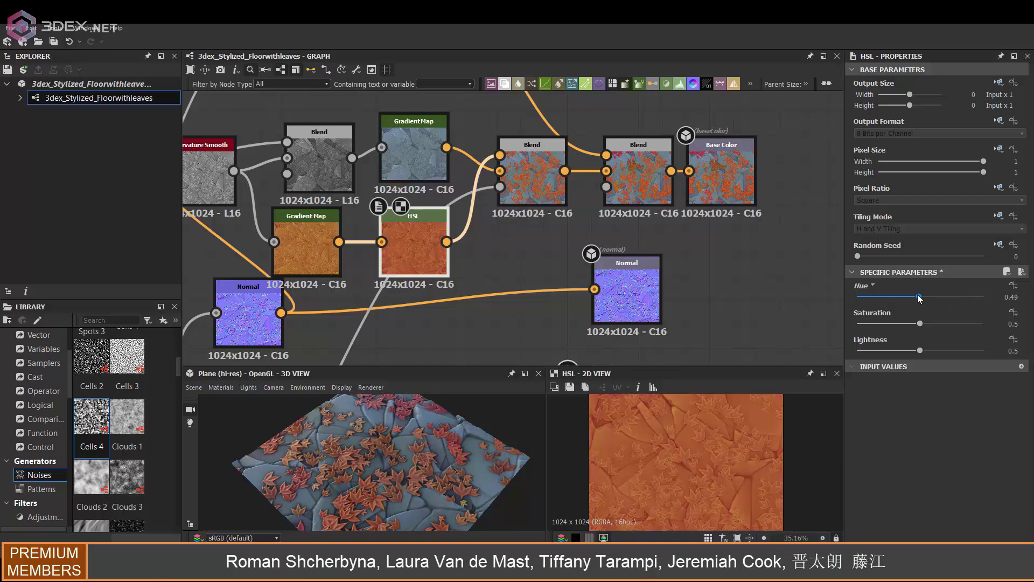
pyautogui.moveTo(468, 432); pyautogui.dragTo(507, 445)
pyautogui.scroll(2, 706, 172)
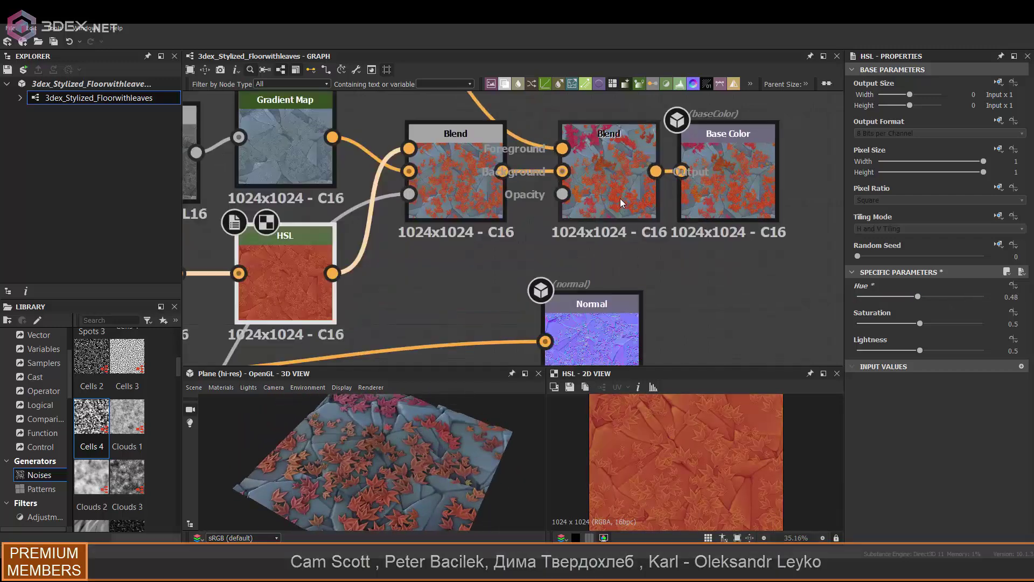
# Set the random-color Blend's Opacity to 0.22
pyautogui.click(619, 198)
pyautogui.moveTo(909, 298); pyautogui.dragTo(885, 298)
pyautogui.scroll(-2, 401, 456)
pyautogui.scroll(3, 702, 467)
pyautogui.scroll(-5, 702, 467)
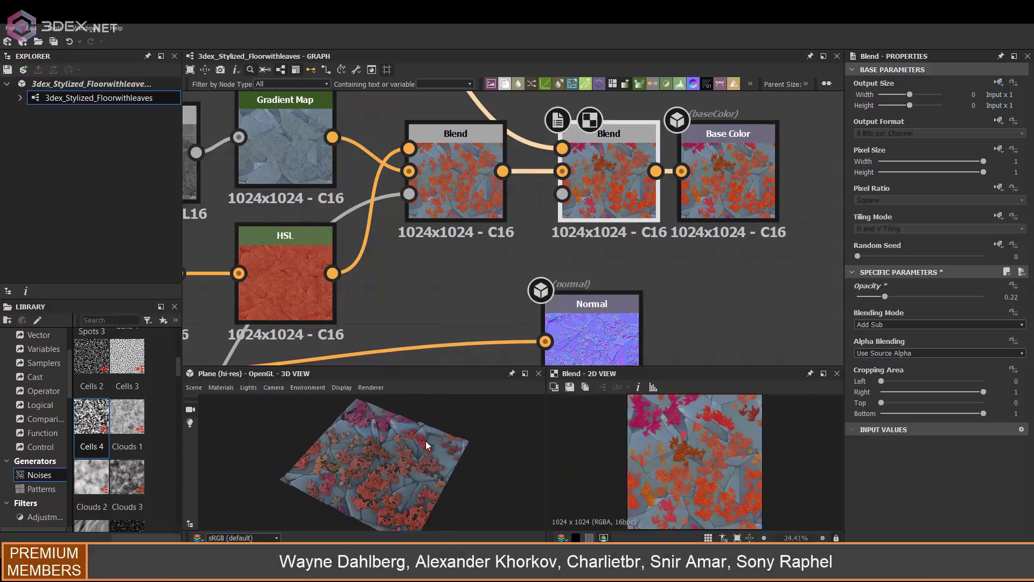
pyautogui.moveTo(426, 441); pyautogui.dragTo(361, 462)
pyautogui.scroll(-5, 539, 222)
pyautogui.scroll(4, 458, 235)
# Readjust the leaf HSL node, settling on a Hue of 0.48
pyautogui.click(457, 237)
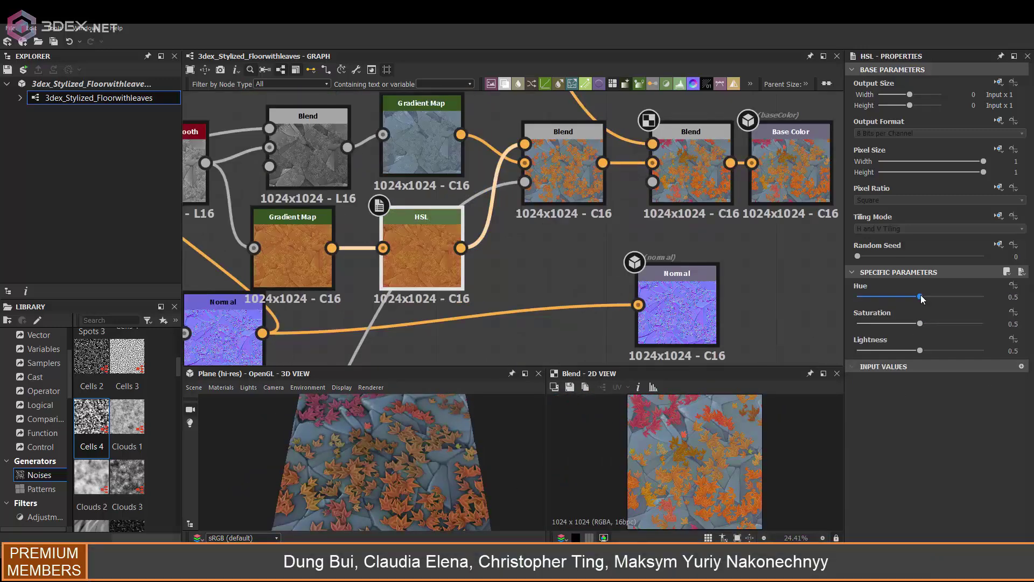
pyautogui.moveTo(918, 296); pyautogui.dragTo(917, 296)
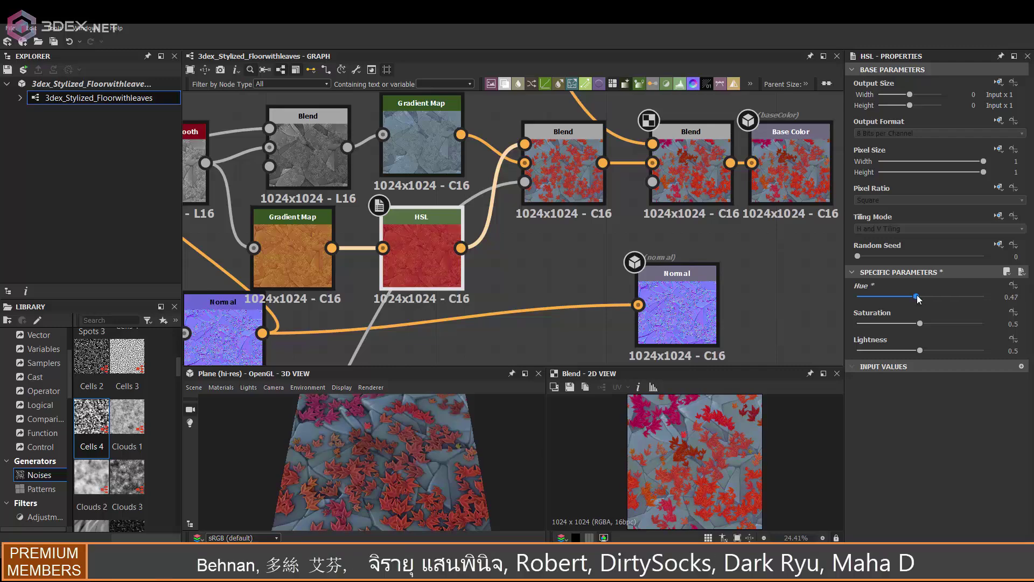
pyautogui.moveTo(362, 458); pyautogui.dragTo(399, 458)
pyautogui.scroll(3, 418, 451)
pyautogui.scroll(-3, 418, 451)
# Try a Scale of 3.93 on the leaf Tile Sampler
pyautogui.scroll(-5, 532, 213)
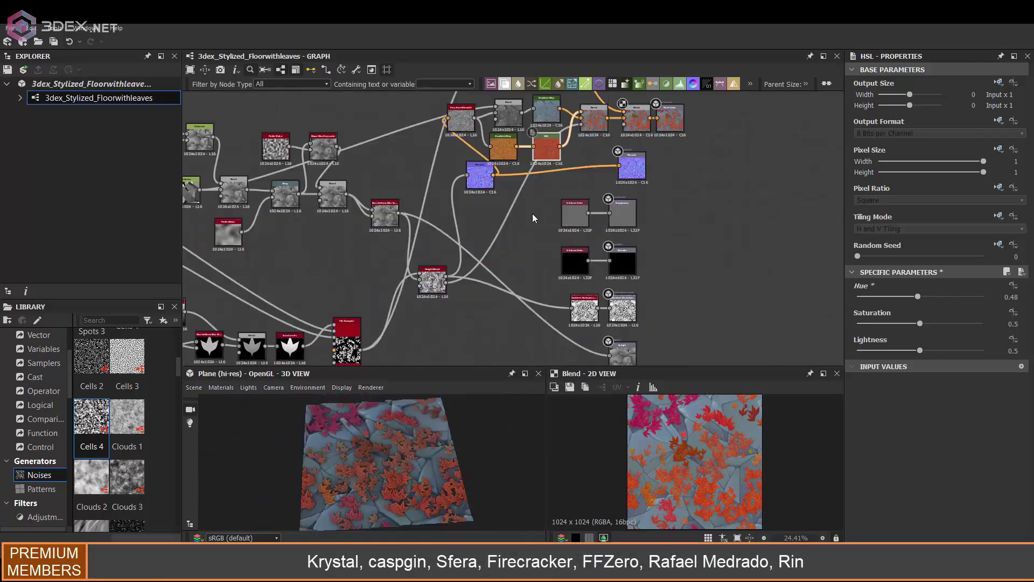
pyautogui.moveTo(345, 345); pyautogui.dragTo(538, 252, button='middle')
pyautogui.scroll(6, 538, 252)
pyautogui.click(537, 252)
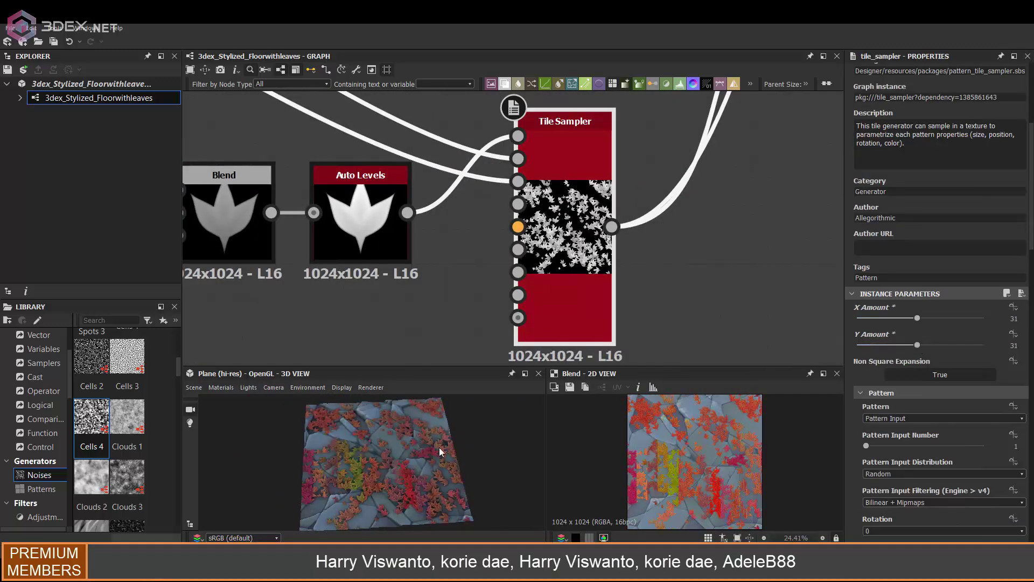
pyautogui.scroll(-11, 918, 386)
pyautogui.moveTo(911, 376); pyautogui.dragTo(909, 376)
pyautogui.hotkey('ctrl', 'z')
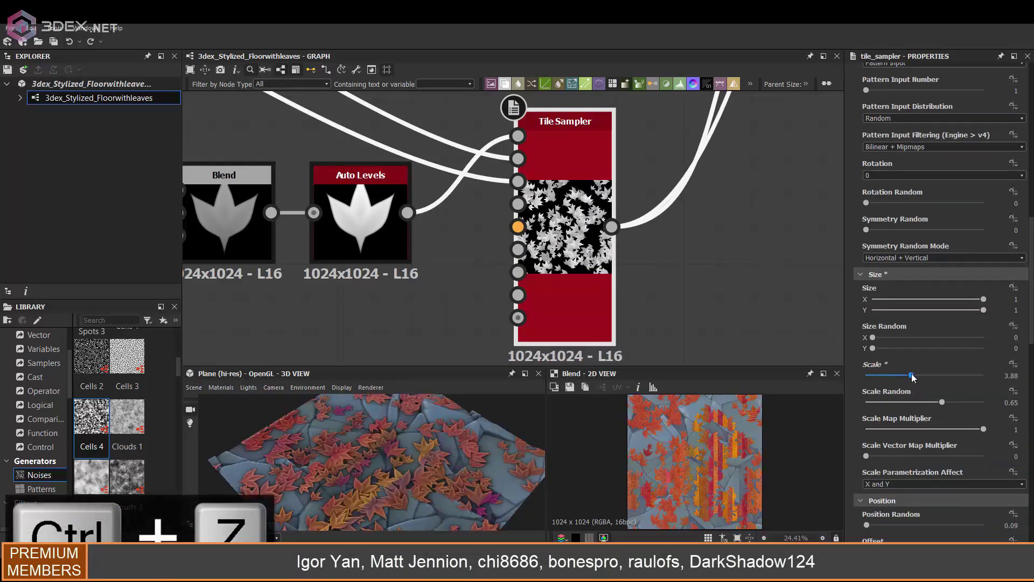
pyautogui.click(912, 376)
# Insert a Histogram Scan between the leaf Tile Sampler and the Flood Fill, and raise its Position
pyautogui.scroll(-3, 679, 169)
pyautogui.moveTo(679, 170); pyautogui.dragTo(527, 264, button='middle')
pyautogui.moveTo(636, 155); pyautogui.dragTo(677, 198)
pyautogui.scroll(-5, 527, 236)
pyautogui.moveTo(593, 161); pyautogui.dragTo(541, 233, button='middle')
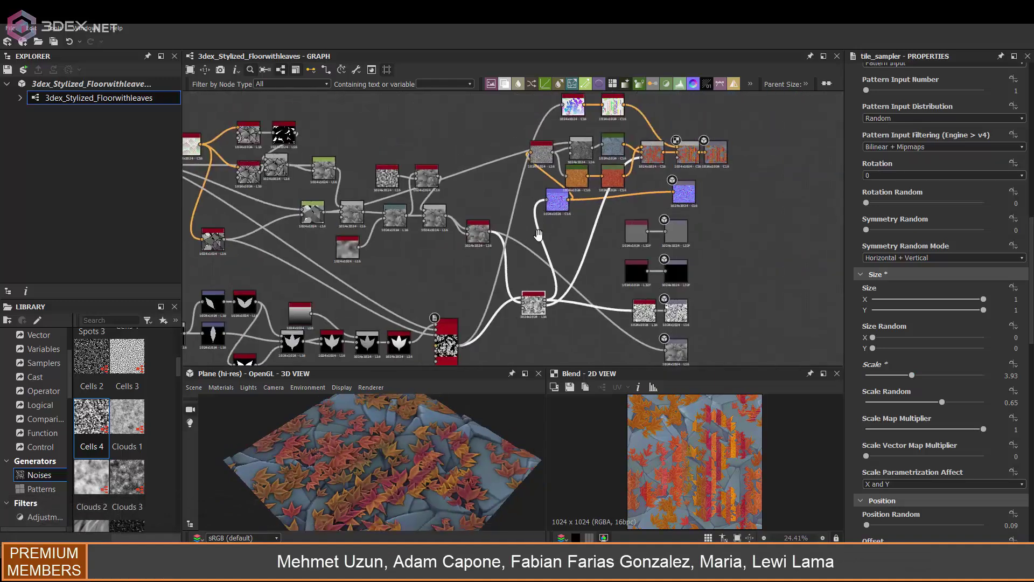
pyautogui.moveTo(542, 129); pyautogui.dragTo(515, 218, button='middle')
pyautogui.scroll(3, 515, 218)
pyautogui.press('space')
pyautogui.write('histogram')
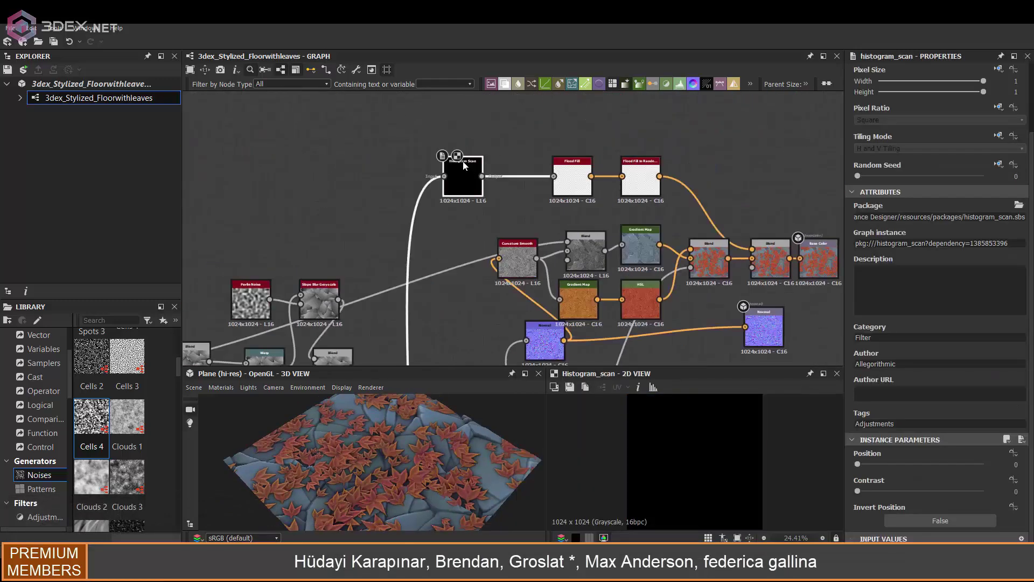
pyautogui.click(896, 465)
# Set the leaf Tile Sampler's Scale to 4.02 and its Scale Random to 0.8
pyautogui.doubleClick(556, 192)
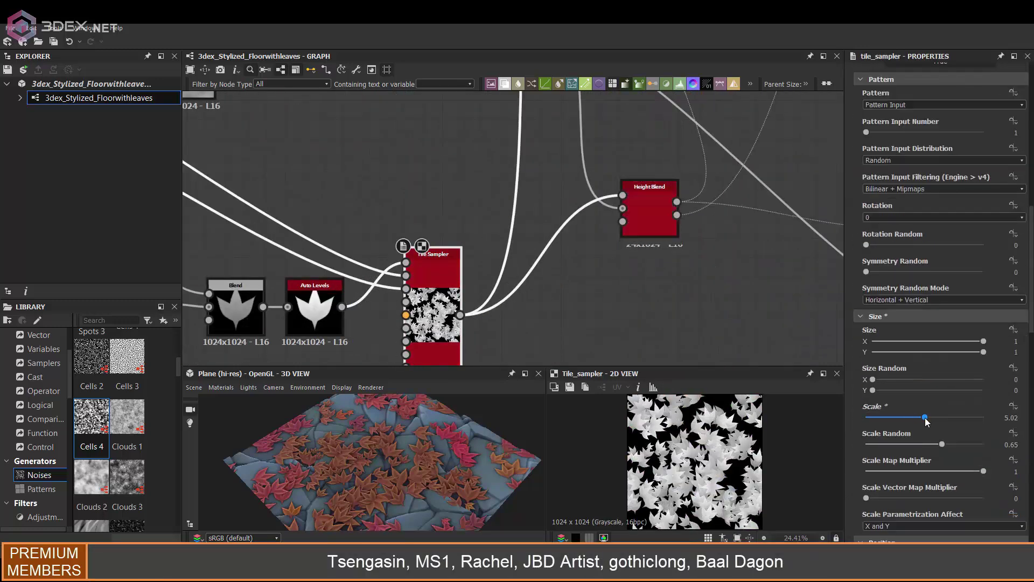
pyautogui.moveTo(922, 421); pyautogui.dragTo(922, 421)
pyautogui.moveTo(404, 468); pyautogui.dragTo(462, 475)
pyautogui.scroll(2, 383, 477)
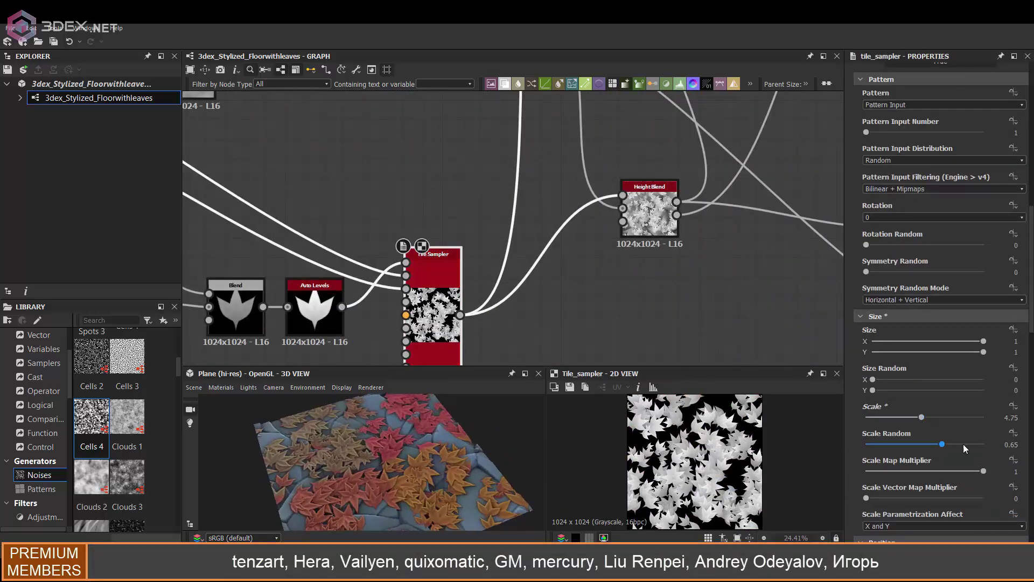
pyautogui.moveTo(961, 444)
pyautogui.mouseDown()
pyautogui.moveTo(981, 445)
pyautogui.moveTo(960, 445)
pyautogui.mouseUp()
pyautogui.moveTo(394, 468); pyautogui.dragTo(401, 448)
pyautogui.scroll(3, 402, 448)
pyautogui.moveTo(922, 418)
pyautogui.mouseDown()
pyautogui.moveTo(931, 419)
pyautogui.moveTo(914, 418)
pyautogui.mouseUp()
pyautogui.scroll(-5, 448, 461)
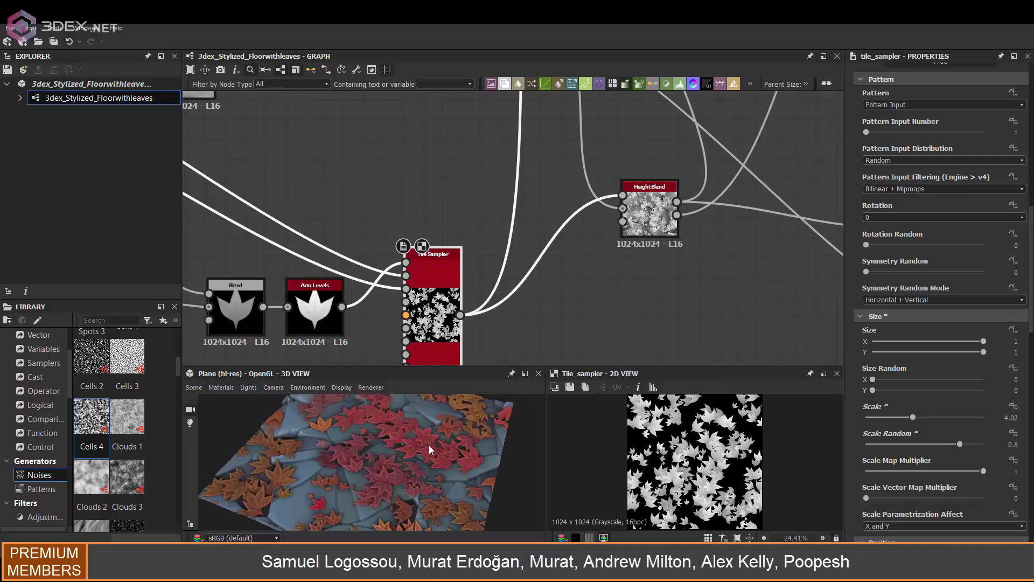
pyautogui.moveTo(430, 449); pyautogui.dragTo(363, 432)
pyautogui.scroll(3, 364, 432)
pyautogui.scroll(-5, 364, 432)
# Connect the Height Blend's blended height to the Height output
pyautogui.moveTo(701, 239); pyautogui.dragTo(519, 196, button='middle')
pyautogui.scroll(-1, 501, 197)
pyautogui.doubleClick(484, 189)
pyautogui.moveTo(484, 189); pyautogui.dragTo(467, 206)
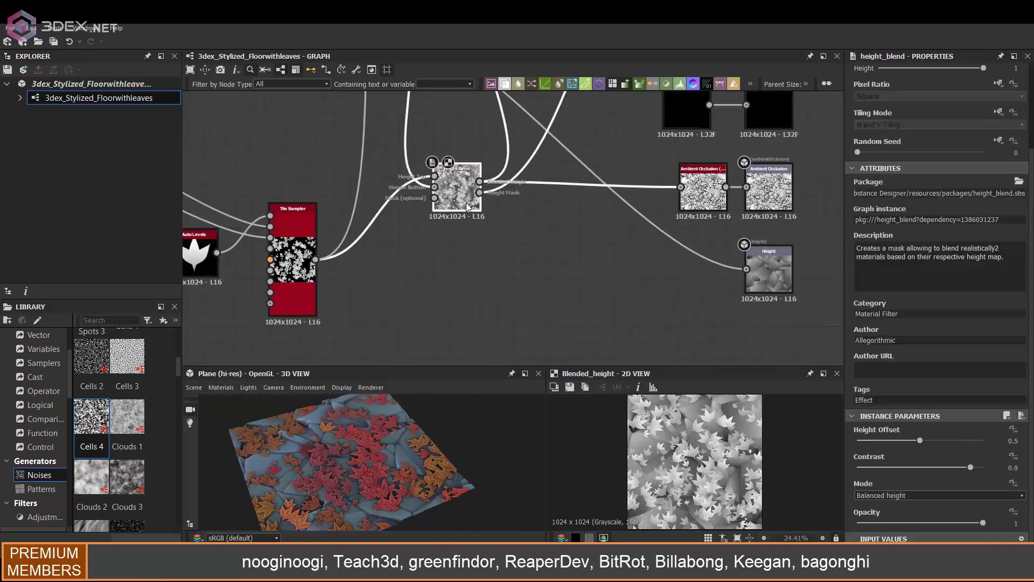
pyautogui.moveTo(461, 202); pyautogui.dragTo(470, 234, button='middle')
pyautogui.moveTo(416, 444); pyautogui.dragTo(372, 448)
pyautogui.scroll(4, 372, 447)
pyautogui.scroll(5, 753, 462)
pyautogui.moveTo(575, 286); pyautogui.dragTo(512, 263, button='middle')
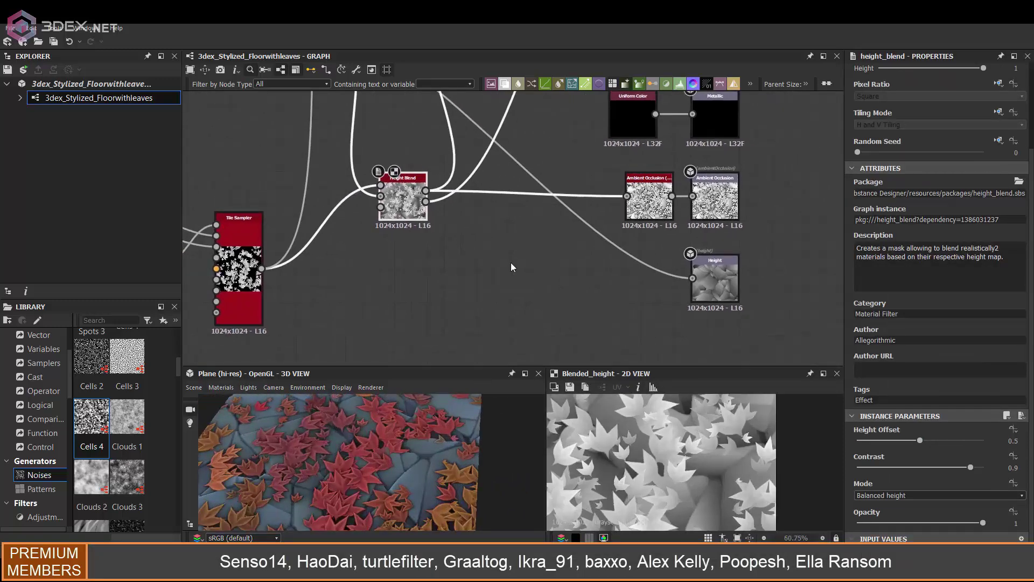
pyautogui.scroll(-5, 376, 409)
pyautogui.click(495, 243)
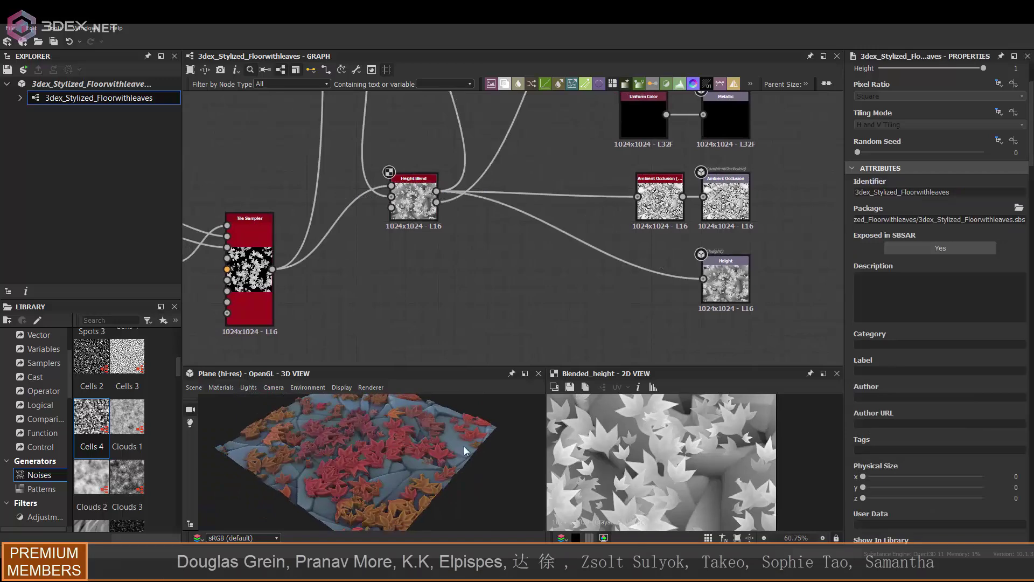
pyautogui.moveTo(464, 446); pyautogui.dragTo(399, 438)
# Duplicate the Height Blend, set the copy's Height Offset to 0.35 and feed its blended height into the Height output
pyautogui.click(414, 197)
pyautogui.hotkey('ctrl', 'd')
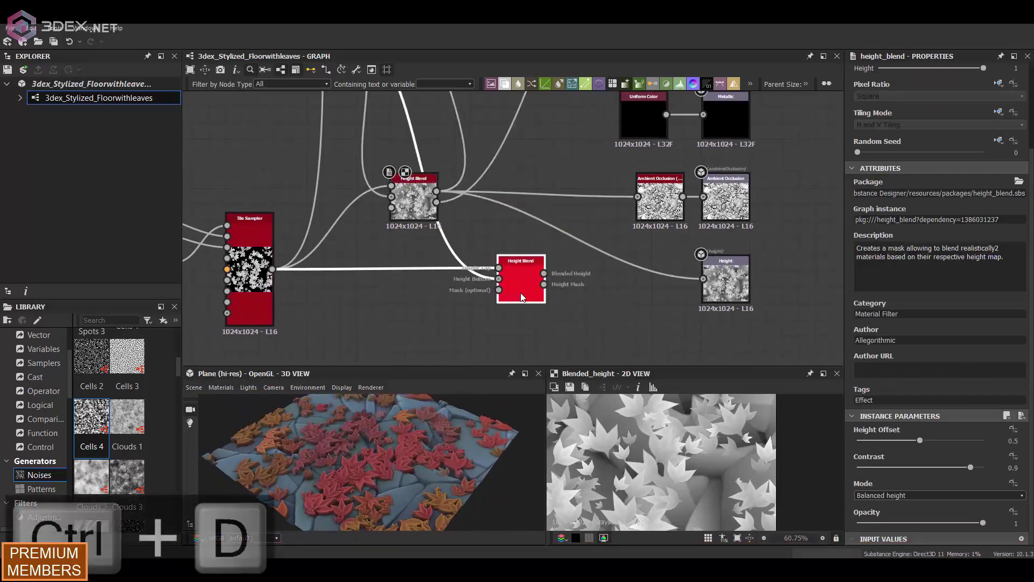
pyautogui.moveTo(909, 440); pyautogui.dragTo(906, 439)
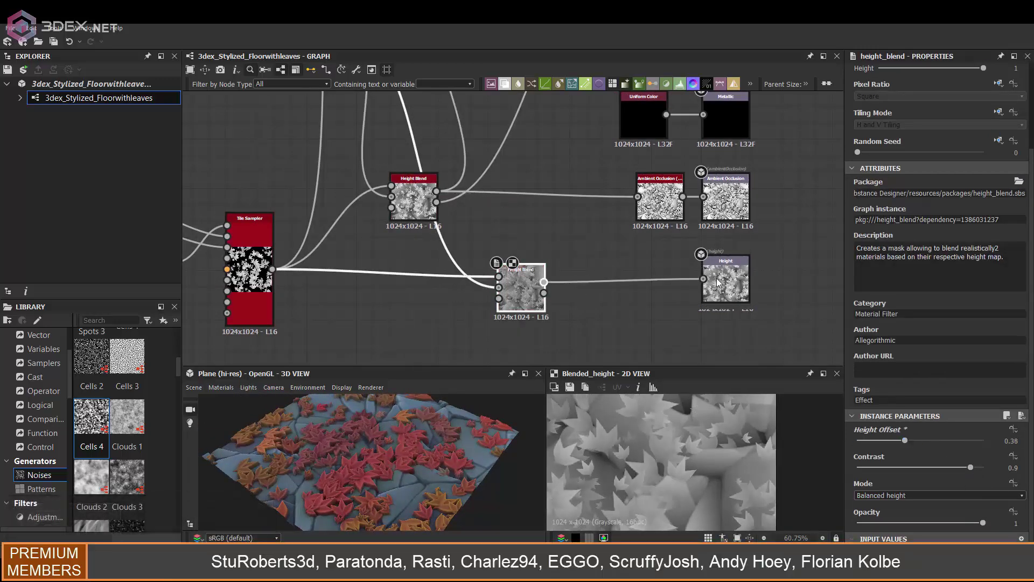
pyautogui.moveTo(525, 307); pyautogui.dragTo(565, 314)
# Insert a Blur HQ Grayscale with Intensity 2.18 between the leaf Tile Sampler and the second Height Blend
pyautogui.click(390, 278)
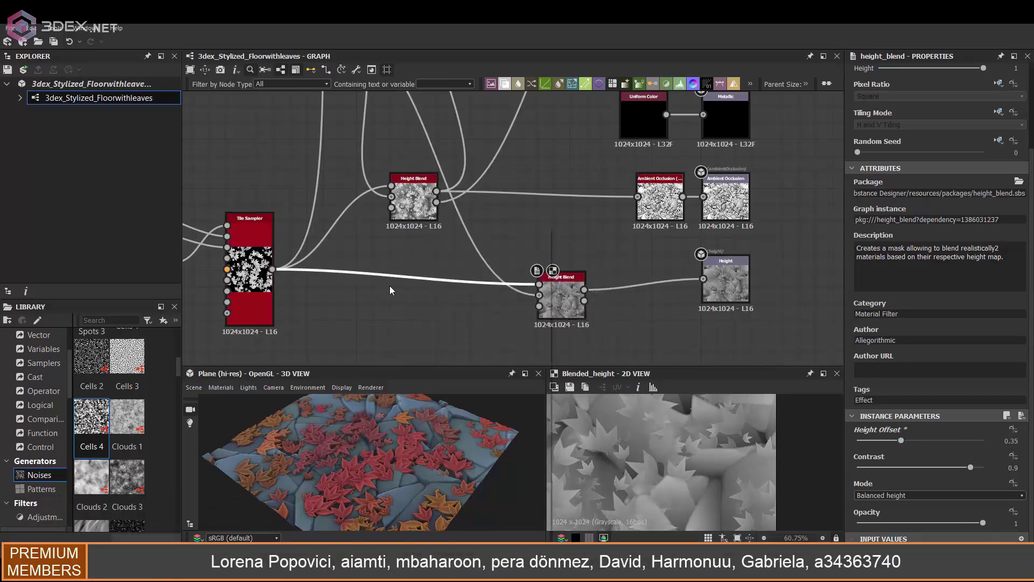
pyautogui.press('space')
pyautogui.write('blur')
pyautogui.click(451, 262)
pyautogui.moveTo(393, 295); pyautogui.dragTo(451, 299)
pyautogui.doubleClick(561, 296)
pyautogui.click(446, 291)
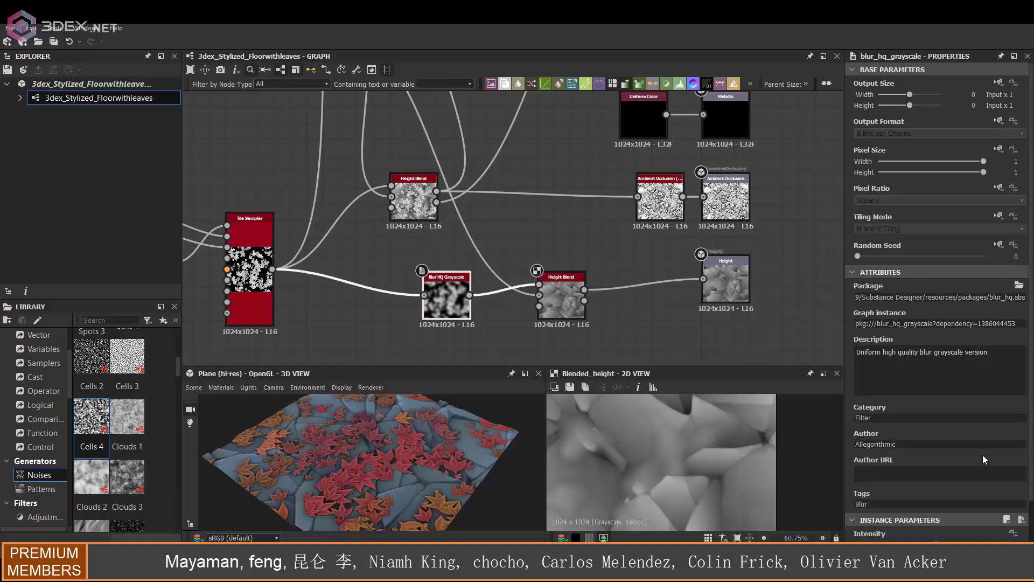
pyautogui.moveTo(936, 496); pyautogui.dragTo(876, 495)
pyautogui.moveTo(364, 458); pyautogui.dragTo(418, 455)
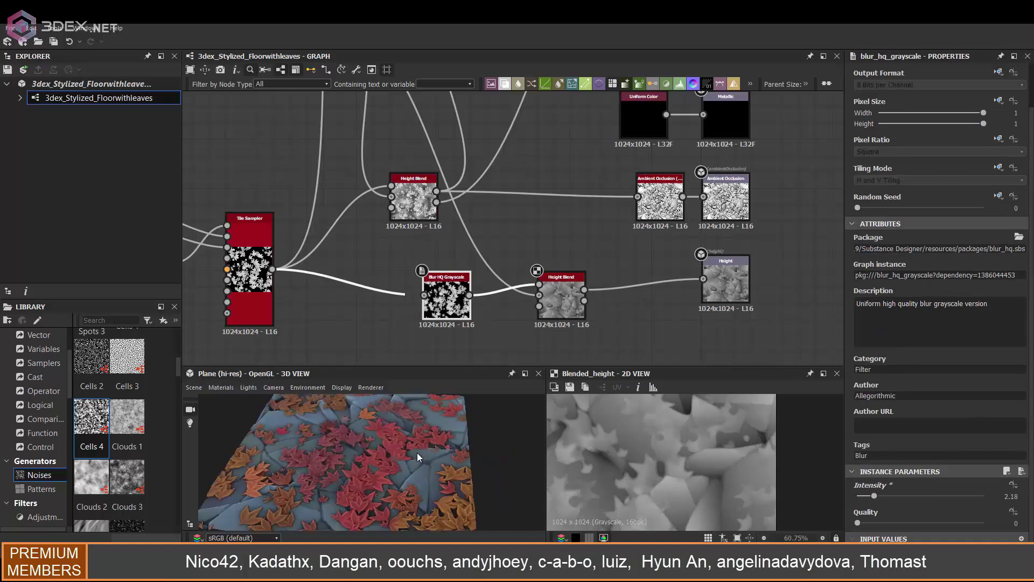
# Preview the Height output and examine how the softened leaf relief looks on the 3D plane
pyautogui.doubleClick(726, 276)
pyautogui.scroll(3, 337, 436)
pyautogui.moveTo(322, 458); pyautogui.dragTo(386, 424)
pyautogui.scroll(-3, 338, 431)
pyautogui.scroll(-1, 360, 434)
pyautogui.scroll(3, 386, 423)
pyautogui.scroll(-2, 560, 210)
# Move the Roughness, Metallic, Ambient Occlusion and Height outputs further right, and bring the two Uniform Color nodes closer to them
pyautogui.moveTo(636, 134); pyautogui.dragTo(579, 225, button='middle')
pyautogui.scroll(-1, 633, 177)
pyautogui.moveTo(663, 350); pyautogui.dragTo(608, 159)
pyautogui.moveTo(629, 177); pyautogui.dragTo(720, 177)
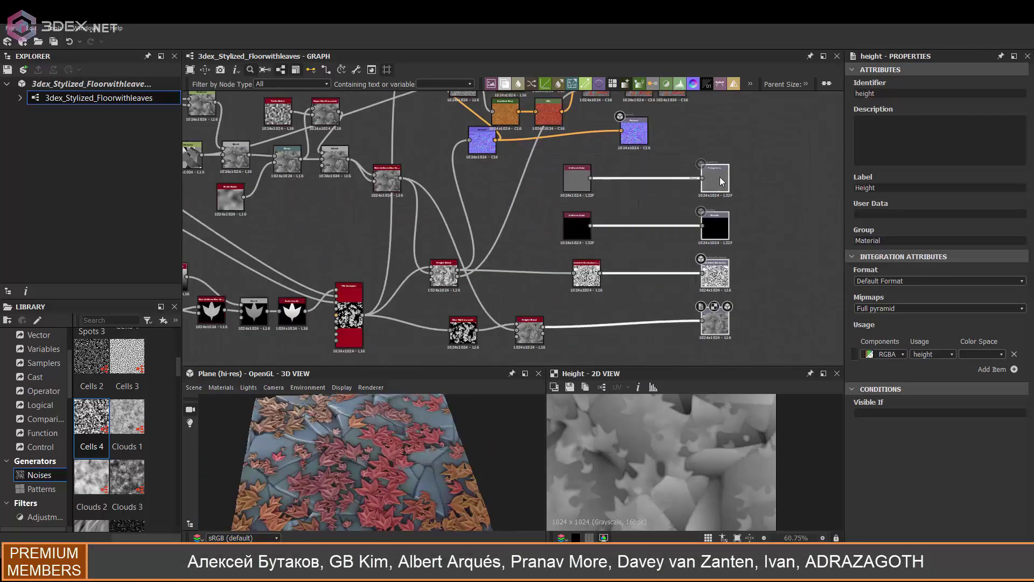
pyautogui.moveTo(577, 181); pyautogui.dragTo(654, 181)
pyautogui.scroll(1, 653, 177)
# Align the Base Color output with the other outputs and preview its tiling in the 2D view
pyautogui.moveTo(654, 162); pyautogui.dragTo(627, 236, button='middle')
pyautogui.moveTo(655, 143); pyautogui.dragTo(714, 142)
pyautogui.doubleClick(714, 142)
pyautogui.scroll(-4, 769, 441)
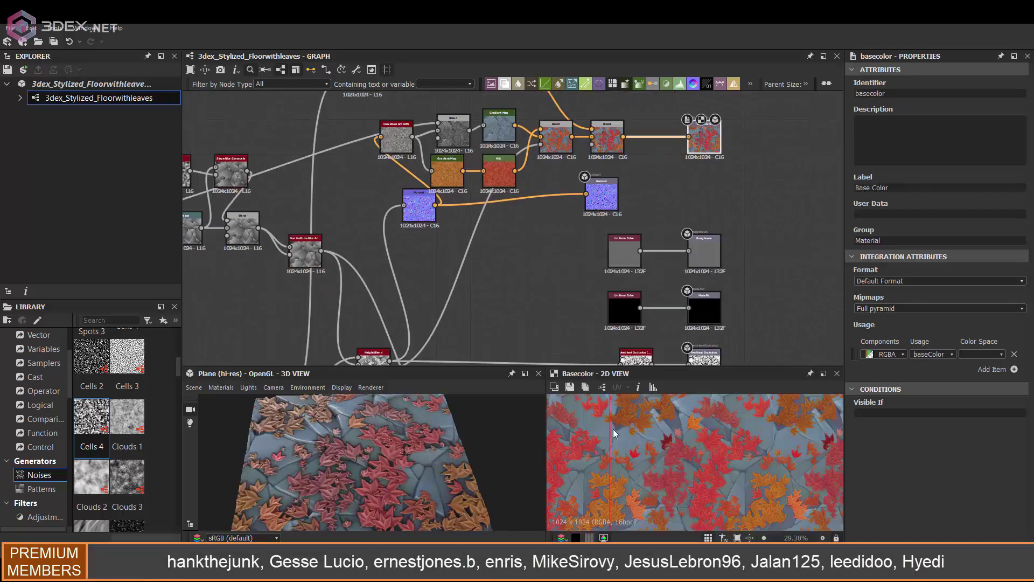
pyautogui.scroll(1, 745, 457)
pyautogui.moveTo(377, 462); pyautogui.dragTo(371, 459)
pyautogui.scroll(-1, 582, 216)
# Add a Levels node fed by the Curvature Smooth, inverting its output and narrowing it to mid-gray values
pyautogui.moveTo(598, 183); pyautogui.dragTo(618, 150, button='middle')
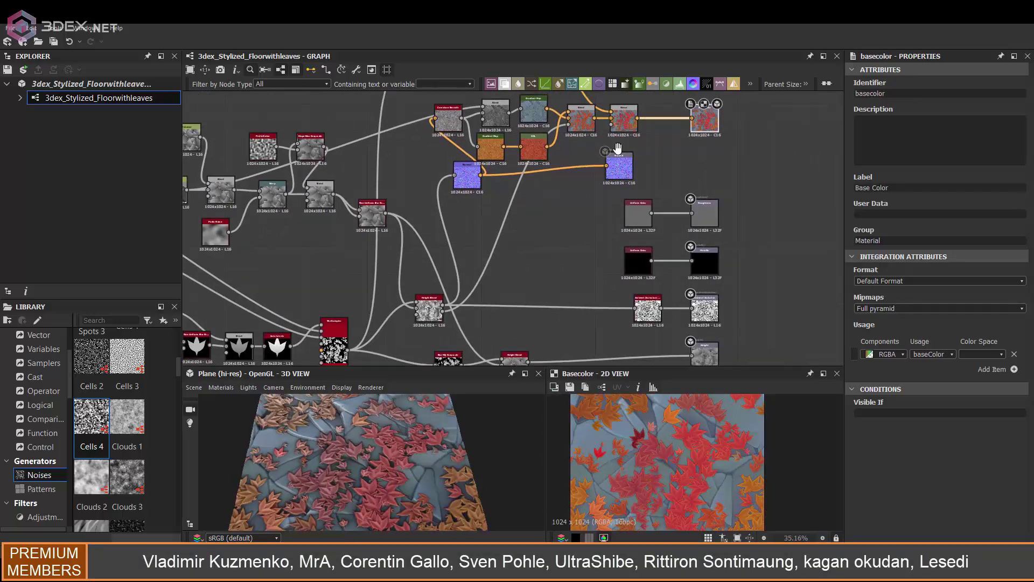
pyautogui.scroll(1, 539, 162)
pyautogui.moveTo(517, 172); pyautogui.dragTo(525, 201, button='middle')
pyautogui.doubleClick(436, 139)
pyautogui.scroll(1, 446, 245)
pyautogui.moveTo(468, 215); pyautogui.dragTo(454, 229)
pyautogui.press('space')
pyautogui.write('le')
pyautogui.click(596, 248)
pyautogui.moveTo(454, 116); pyautogui.dragTo(552, 239)
pyautogui.moveTo(866, 414); pyautogui.dragTo(1001, 414)
pyautogui.moveTo(1016, 414); pyautogui.dragTo(905, 418)
# Connect the Levels node to the Roughness output and delete the Uniform Color that fed it
pyautogui.scroll(2, 628, 255)
pyautogui.moveTo(544, 242); pyautogui.dragTo(563, 281)
pyautogui.moveTo(595, 274); pyautogui.dragTo(510, 240, button='middle')
pyautogui.moveTo(508, 238); pyautogui.dragTo(785, 227)
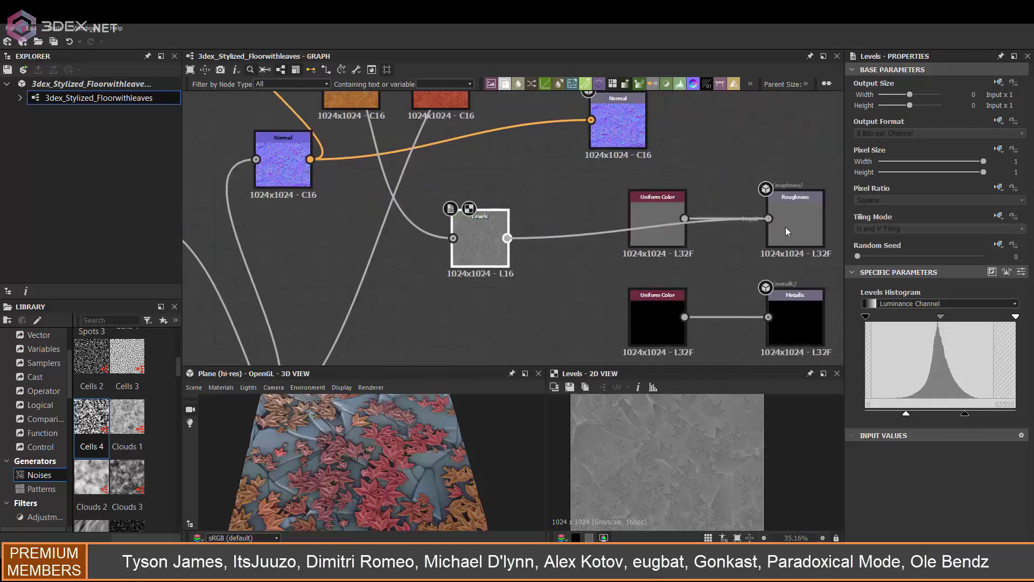
pyautogui.moveTo(571, 310); pyautogui.dragTo(553, 301)
pyautogui.press('Delete')
# Duplicate the roughness Levels node and shift the copy's output range to a narrow, near-white band
pyautogui.moveTo(493, 256); pyautogui.dragTo(513, 276)
pyautogui.moveTo(512, 247); pyautogui.dragTo(547, 241, button='middle')
pyautogui.hotkey('ctrl', 'd')
pyautogui.moveTo(546, 240); pyautogui.dragTo(589, 180)
pyautogui.moveTo(965, 414); pyautogui.dragTo(1005, 414)
pyautogui.moveTo(907, 414); pyautogui.dragTo(977, 414)
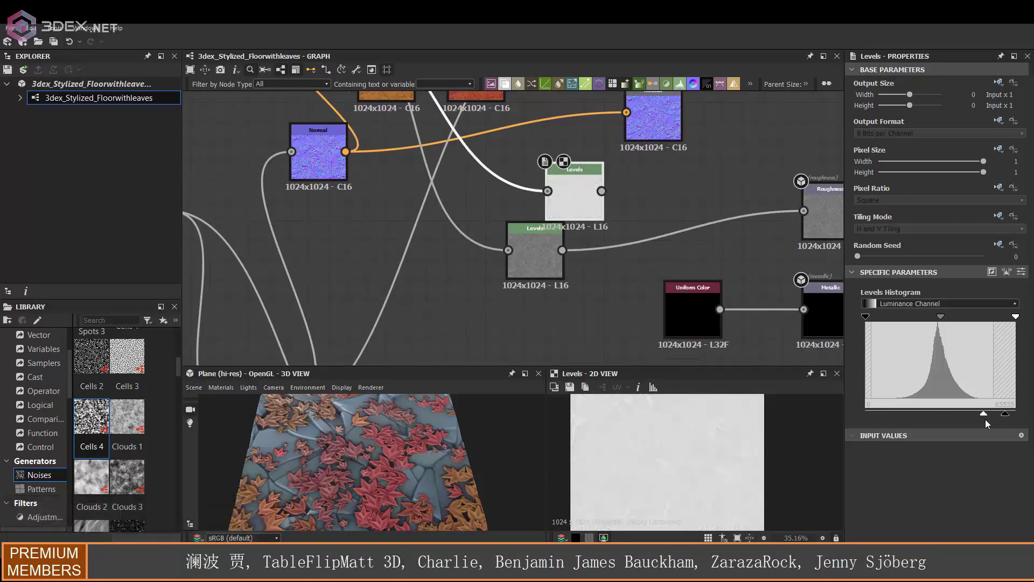
# Insert a Blend before the Roughness output that combines the bright Levels copy over the mid-gray Levels node
pyautogui.moveTo(585, 200); pyautogui.dragTo(542, 188, button='middle')
pyautogui.click(586, 229)
pyautogui.press('space')
pyautogui.moveTo(542, 188); pyautogui.dragTo(612, 201)
pyautogui.click(648, 248)
# Use the first Height Blend's height mask as the opacity mask of the roughness Blend
pyautogui.scroll(-2, 477, 232)
pyautogui.doubleClick(372, 327)
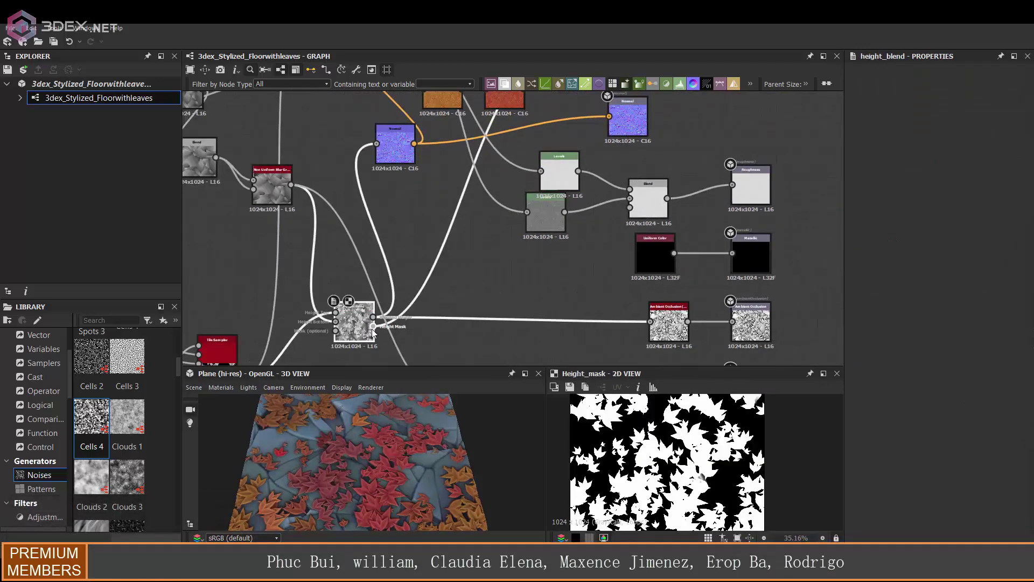
pyautogui.moveTo(373, 327); pyautogui.dragTo(630, 208)
pyautogui.doubleClick(648, 201)
# Shift the output range of the bright Levels node feeding the roughness Blend down to a light mid-gray band
pyautogui.scroll(2, 746, 182)
pyautogui.click(486, 184)
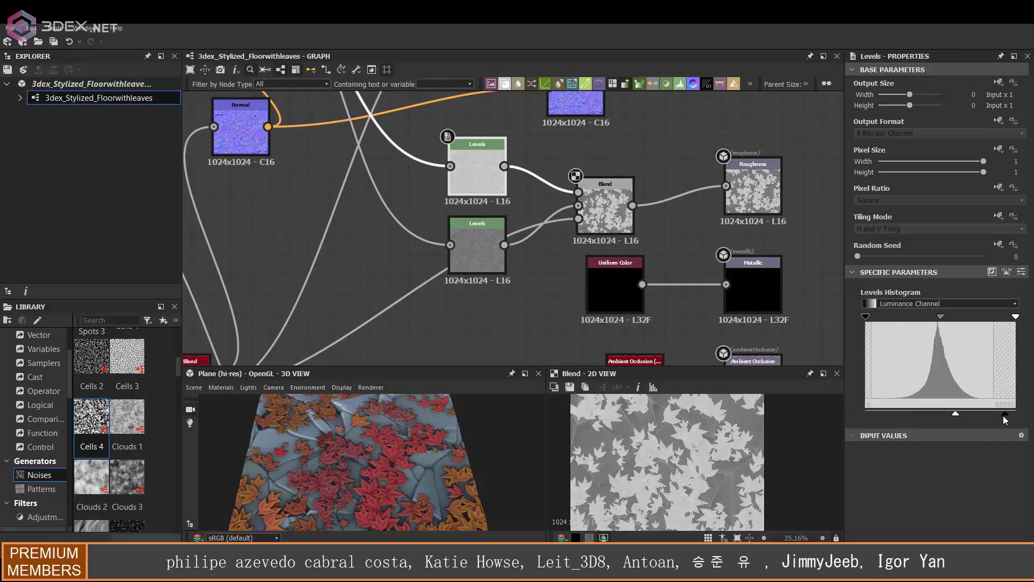
pyautogui.moveTo(1006, 414); pyautogui.dragTo(973, 413)
# Inspect the leaves and stones on the hi-res plane in the 3D view from several angles to judge the adjusted roughness
pyautogui.moveTo(356, 458); pyautogui.dragTo(408, 451)
pyautogui.scroll(-3, 407, 451)
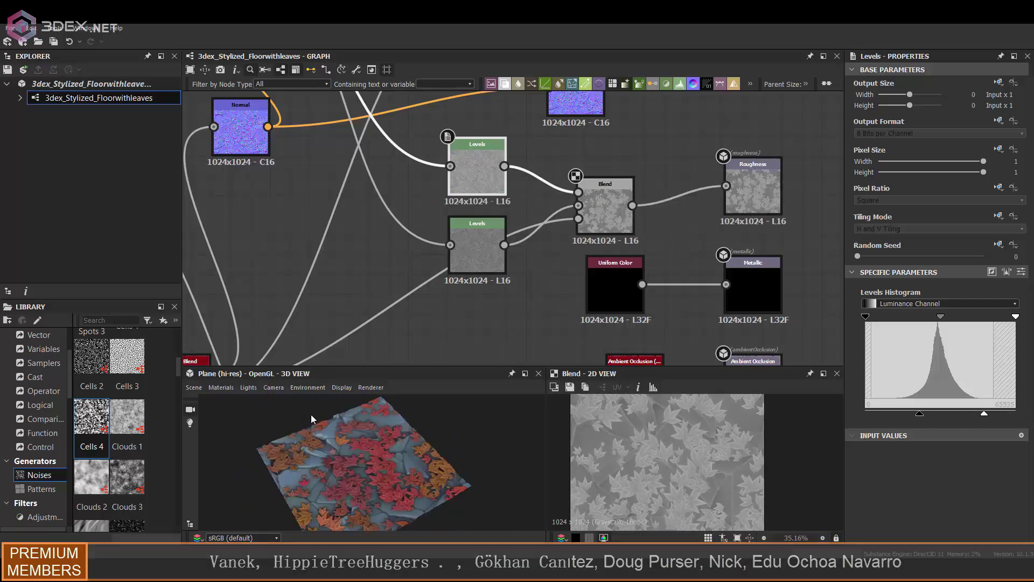
pyautogui.click(194, 388)
pyautogui.click(298, 296)
pyautogui.moveTo(403, 489); pyautogui.dragTo(399, 444)
pyautogui.scroll(-1, 438, 444)
pyautogui.scroll(-1, 381, 439)
pyautogui.click(194, 388)
pyautogui.click(246, 332)
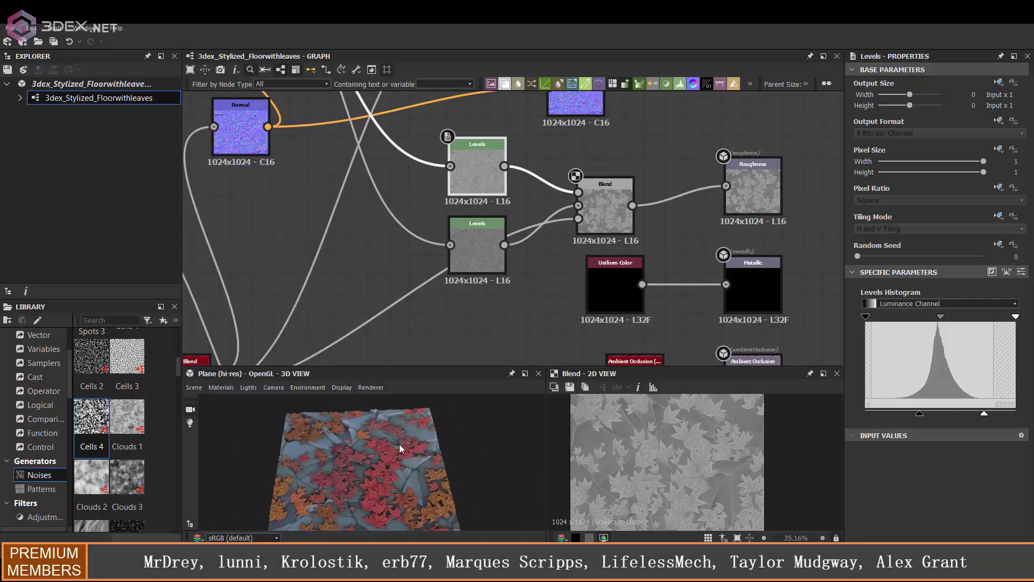